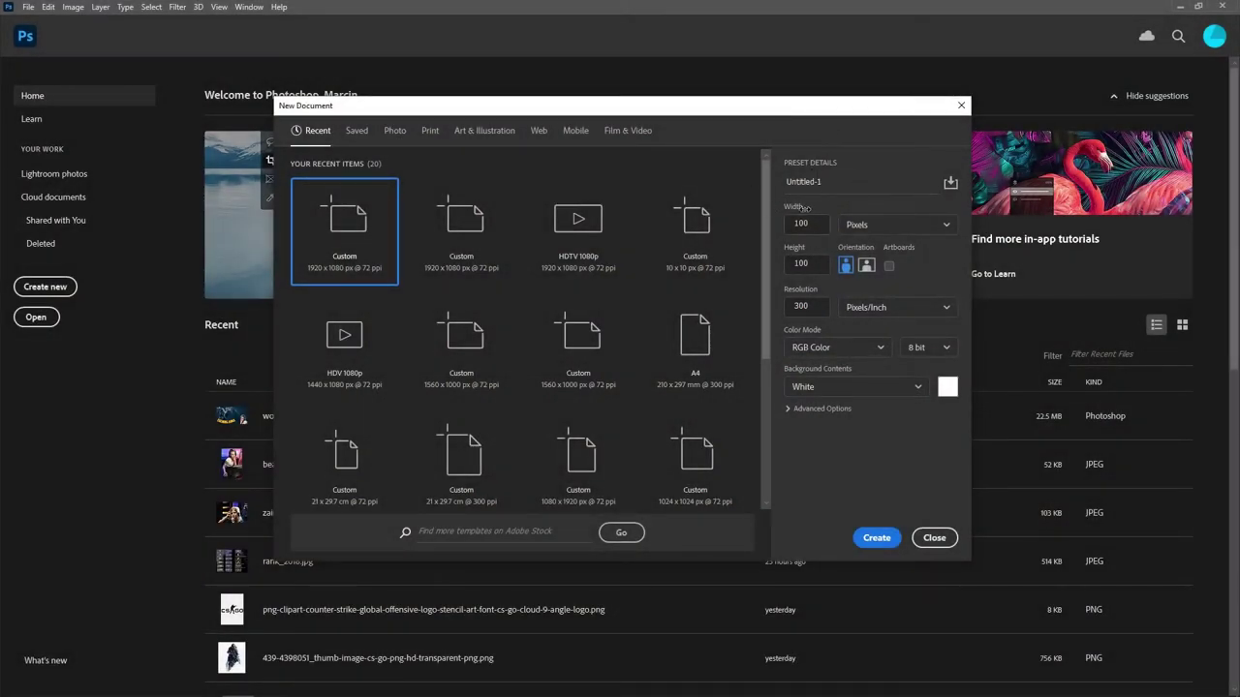
Create Untitled-1 at width 1920, height 1080 pixels and 72 ppi resolution.
double_click(813, 223)
left_click(776, 234)
left_click(814, 223)
type("1")
type("92")
key("Tab")
type("1")
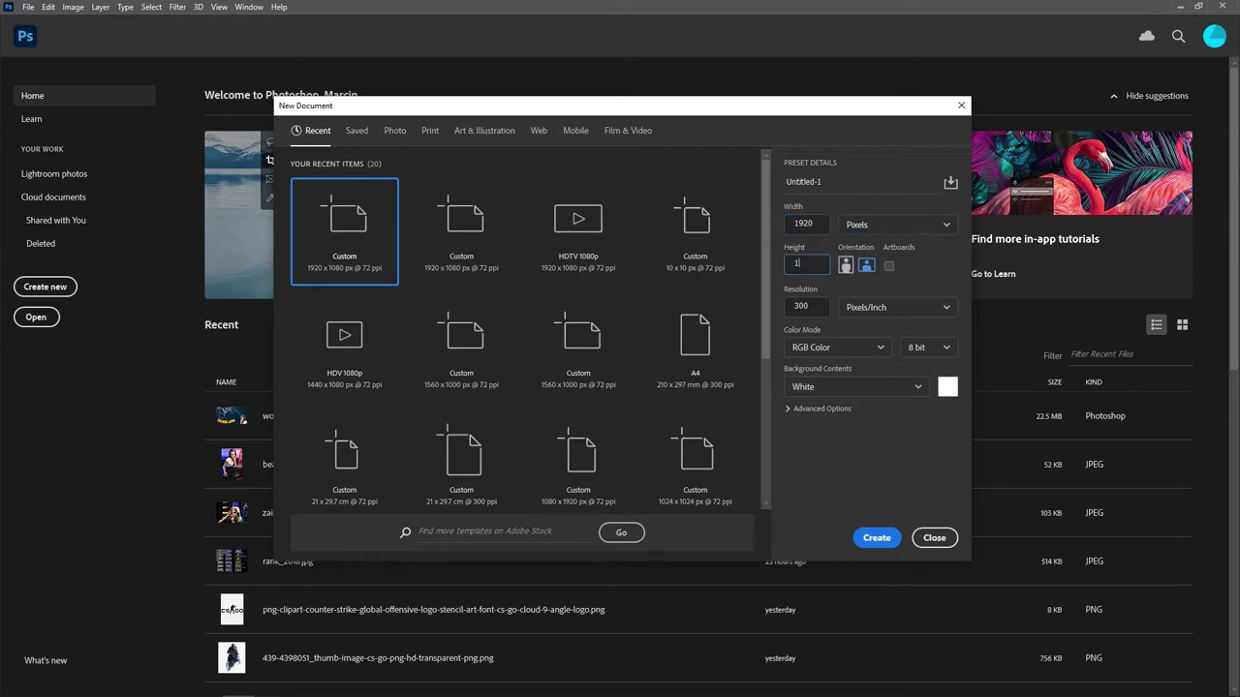
type("080")
left_click(852, 226)
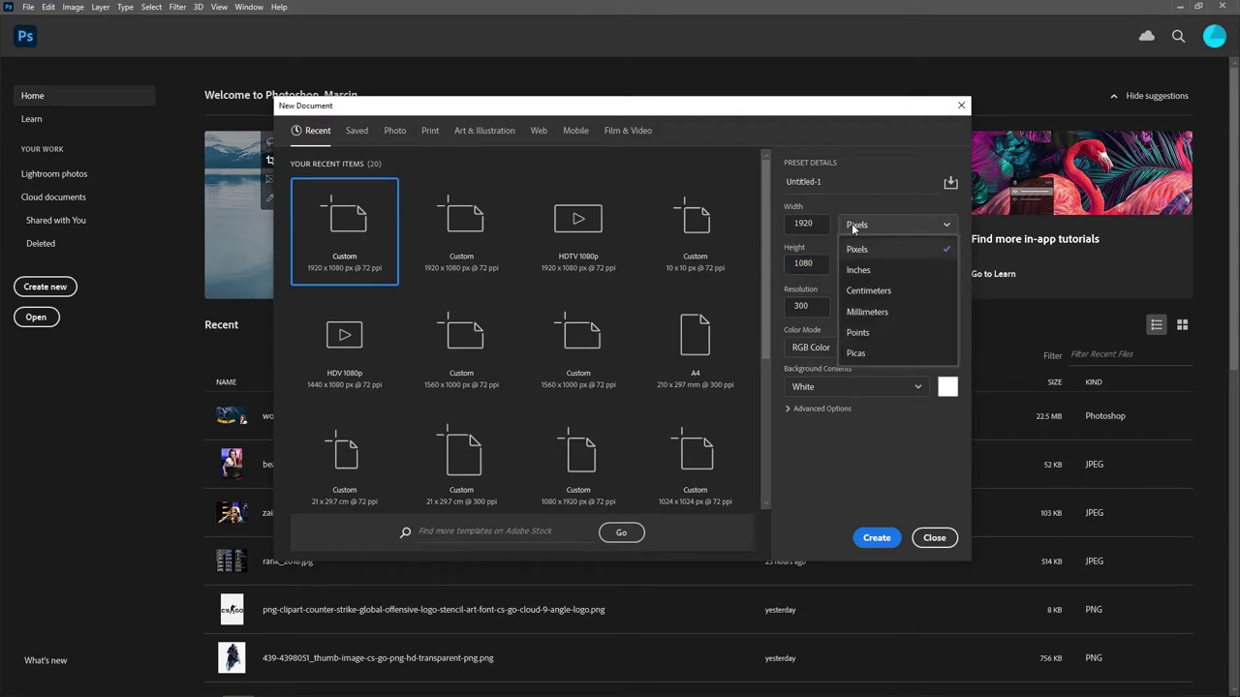
left_click(856, 249)
double_click(809, 305)
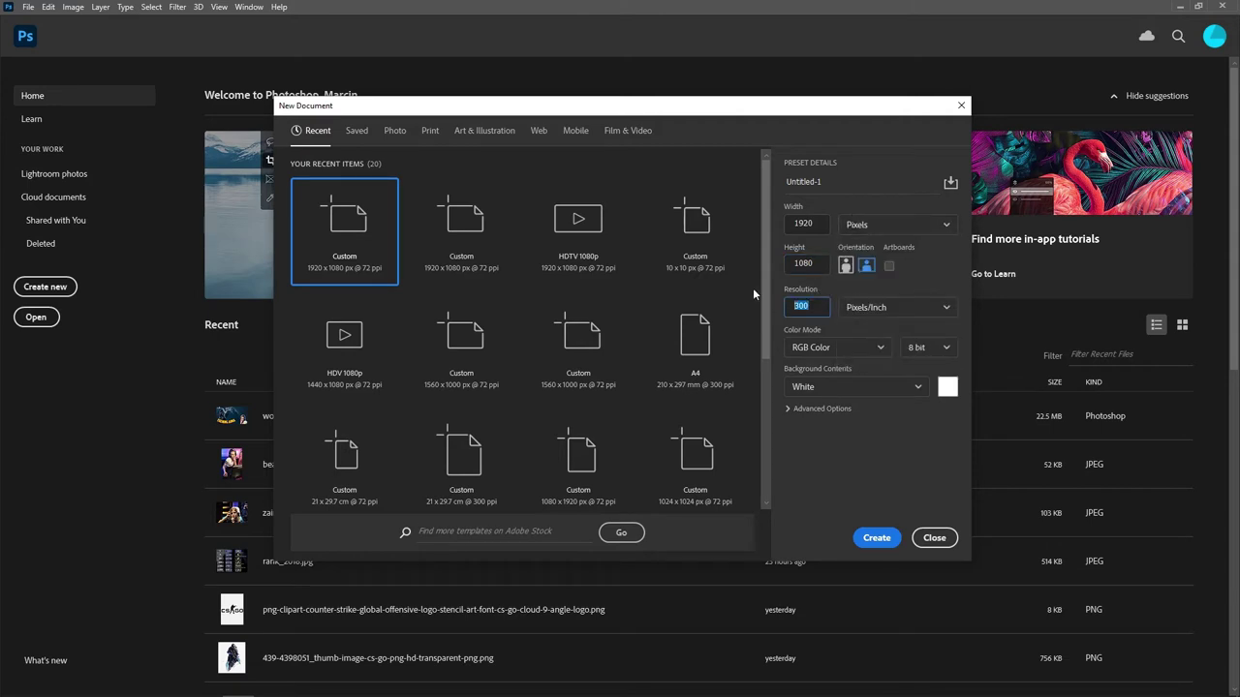
type("72")
left_click(880, 538)
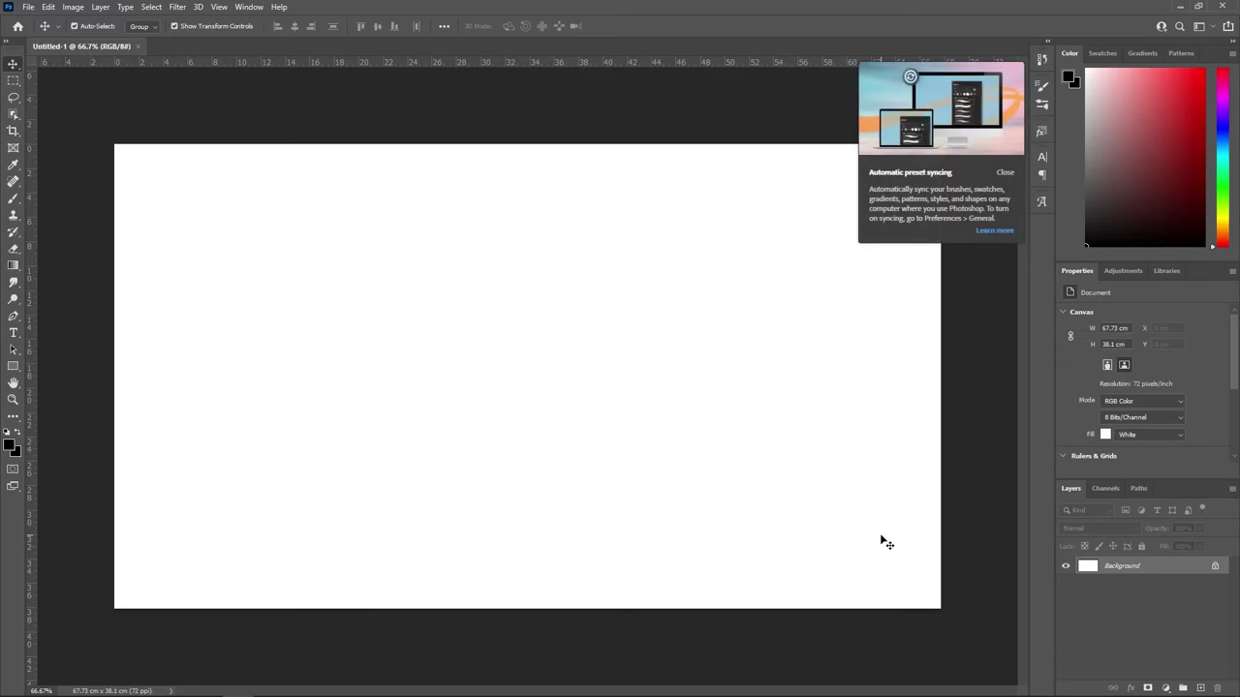
Dismiss the preset-syncing tip and peek at the History and Brush Settings panels.
left_click(1003, 175)
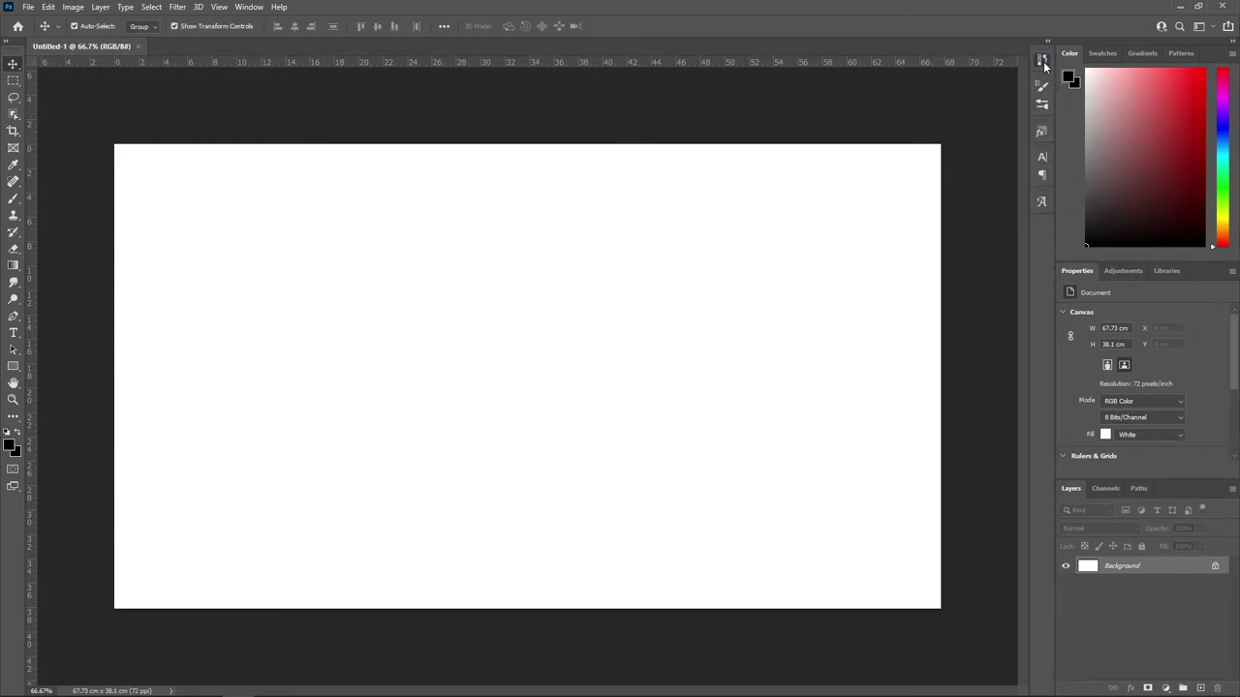
left_click(1043, 61)
left_click(1043, 61)
left_click(1043, 86)
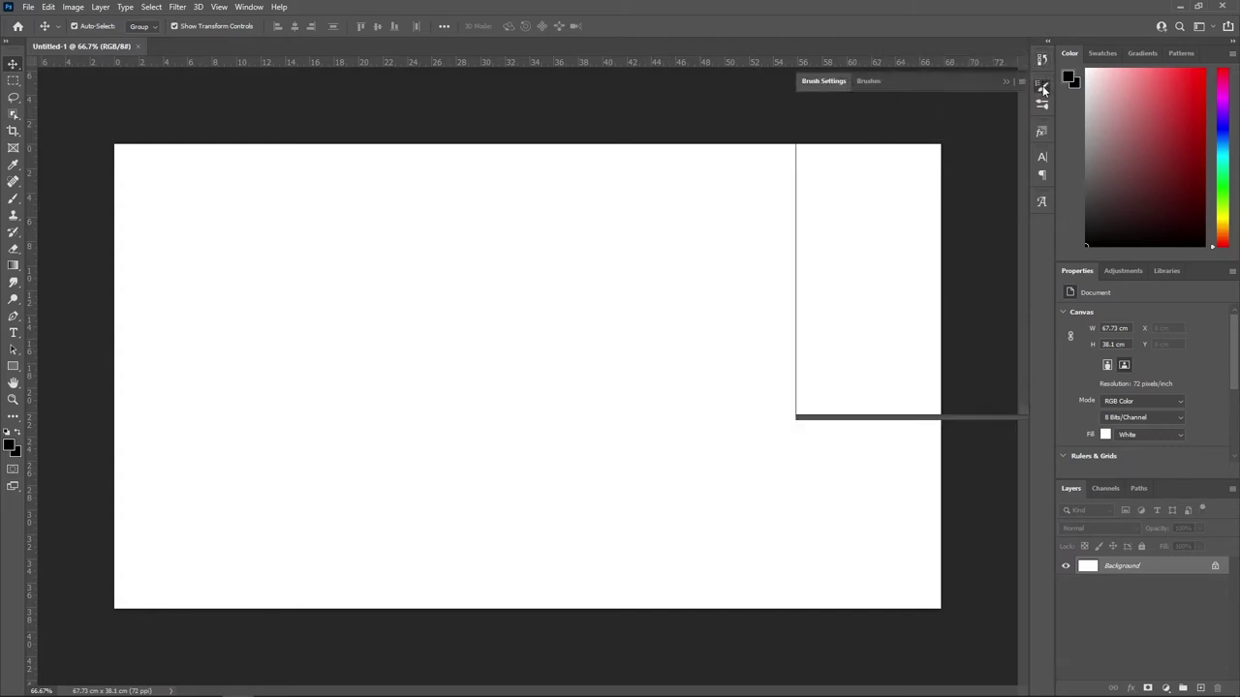
left_click(1043, 86)
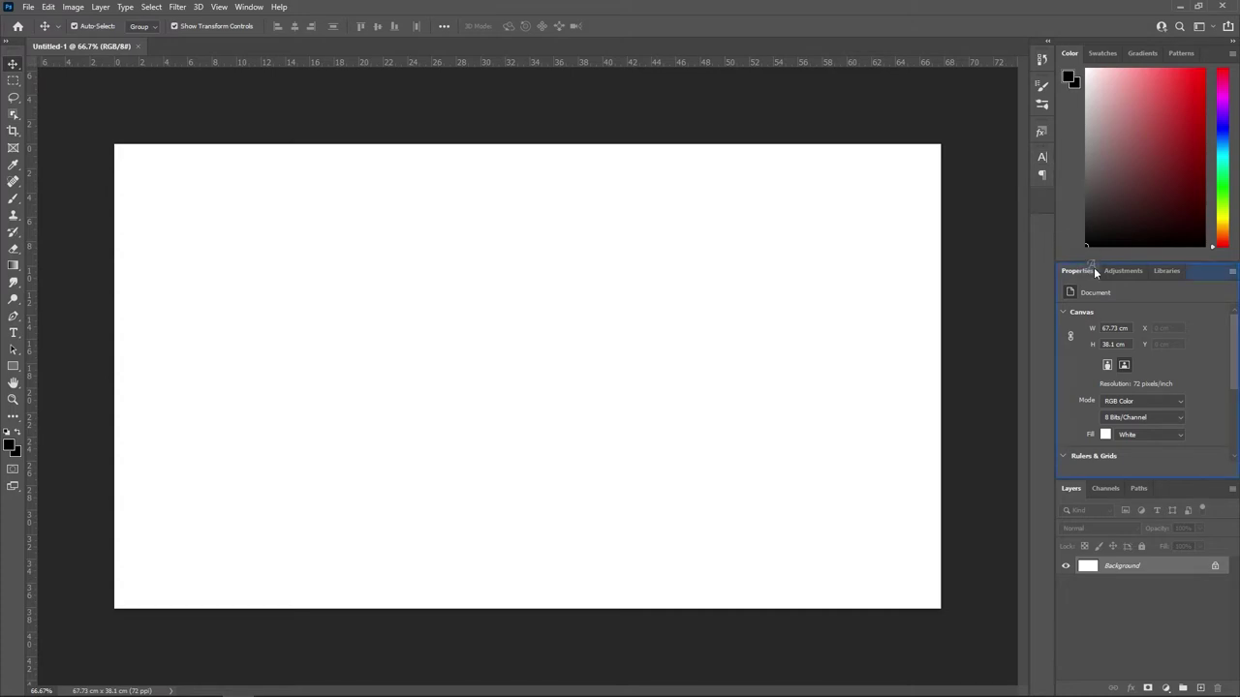
Dock and then float the Glyphs panel, and float then re-dock the Tools bar.
left_click_drag(1095, 272, 1098, 269)
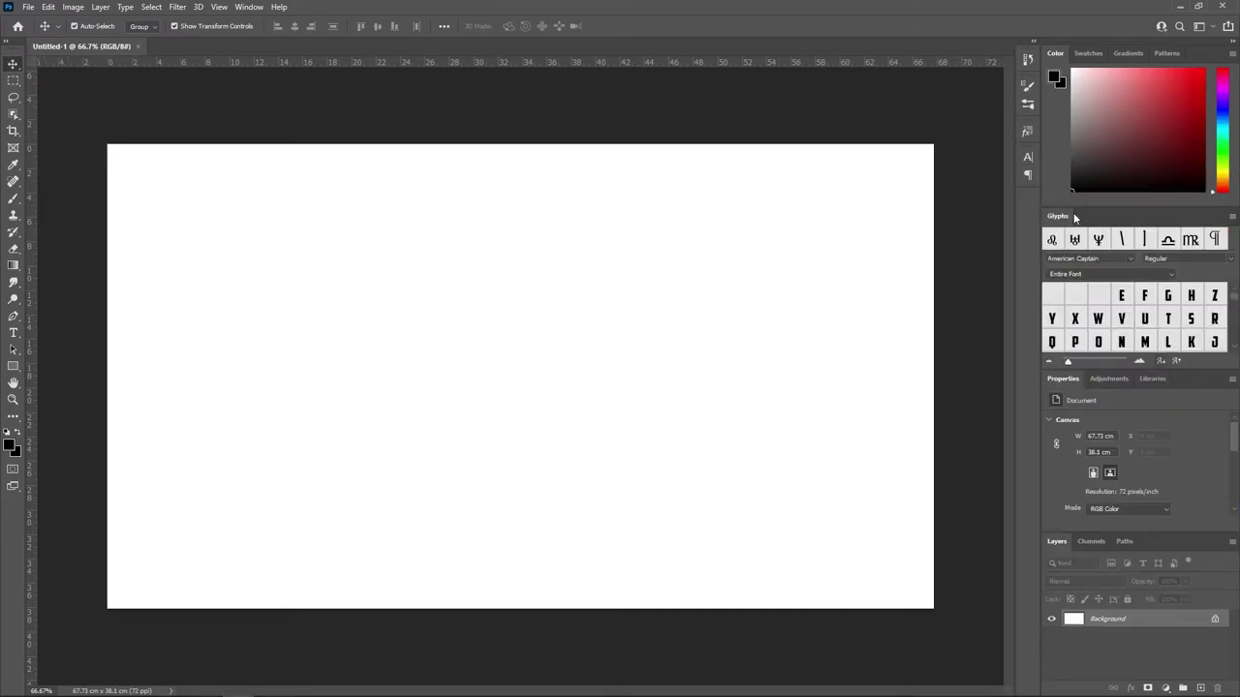
left_click_drag(1060, 221, 1025, 204)
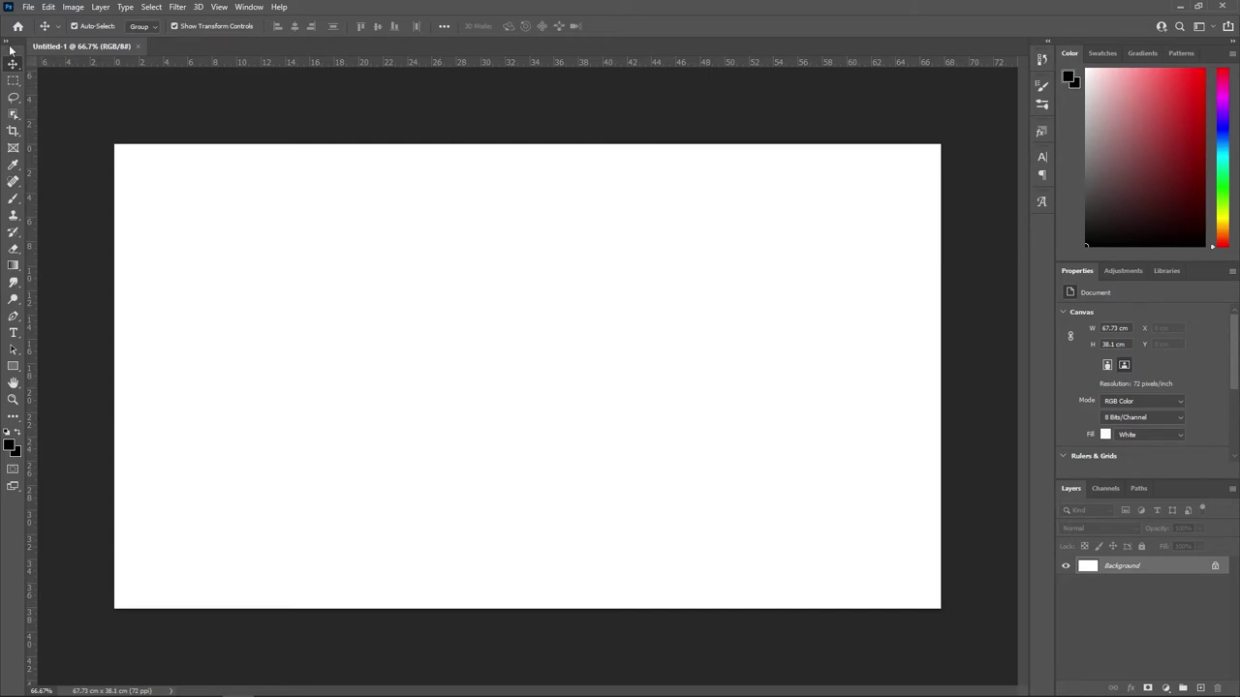
left_click_drag(11, 52, 12, 58)
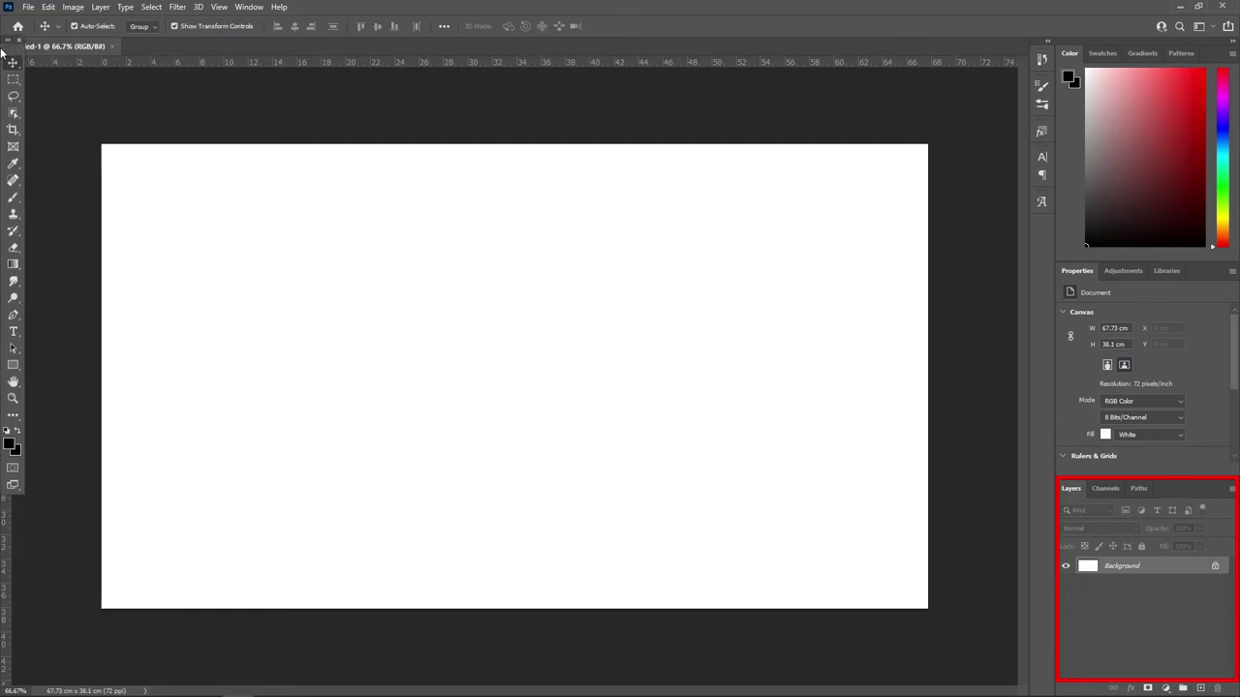
left_click_drag(11, 58, 13, 56)
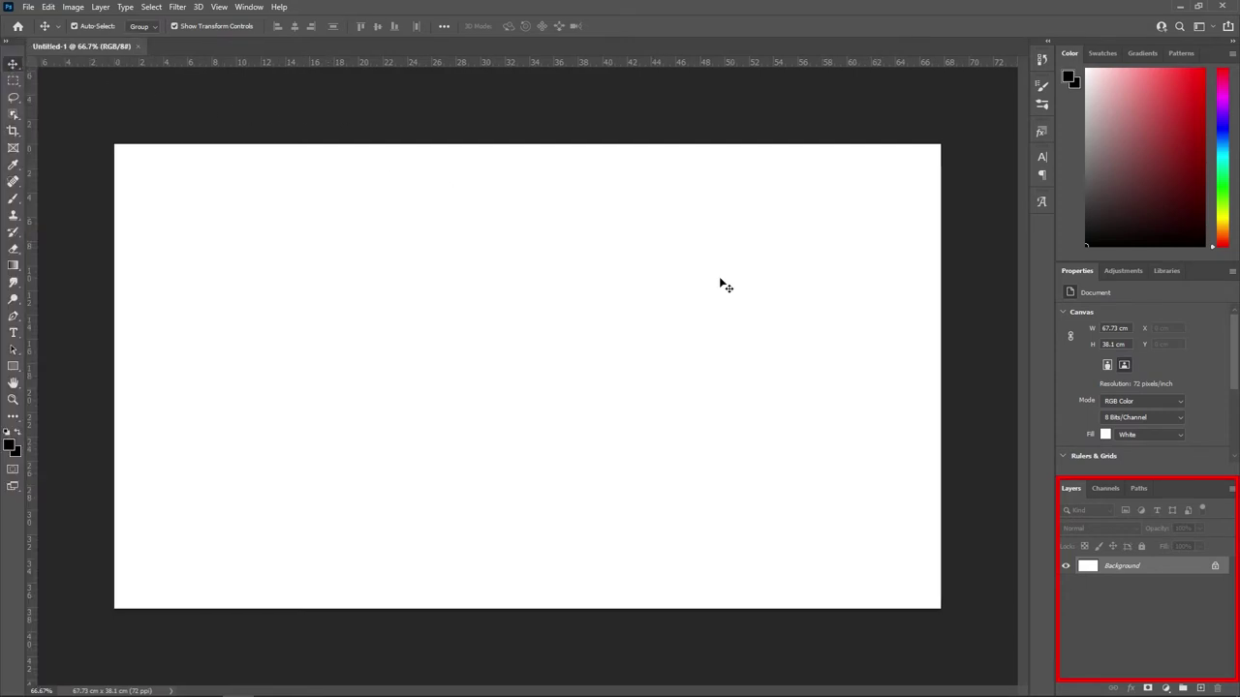
Browse the Channels and Paths lists, then return to Layers.
left_click(1105, 488)
left_click(1139, 489)
left_click(1071, 488)
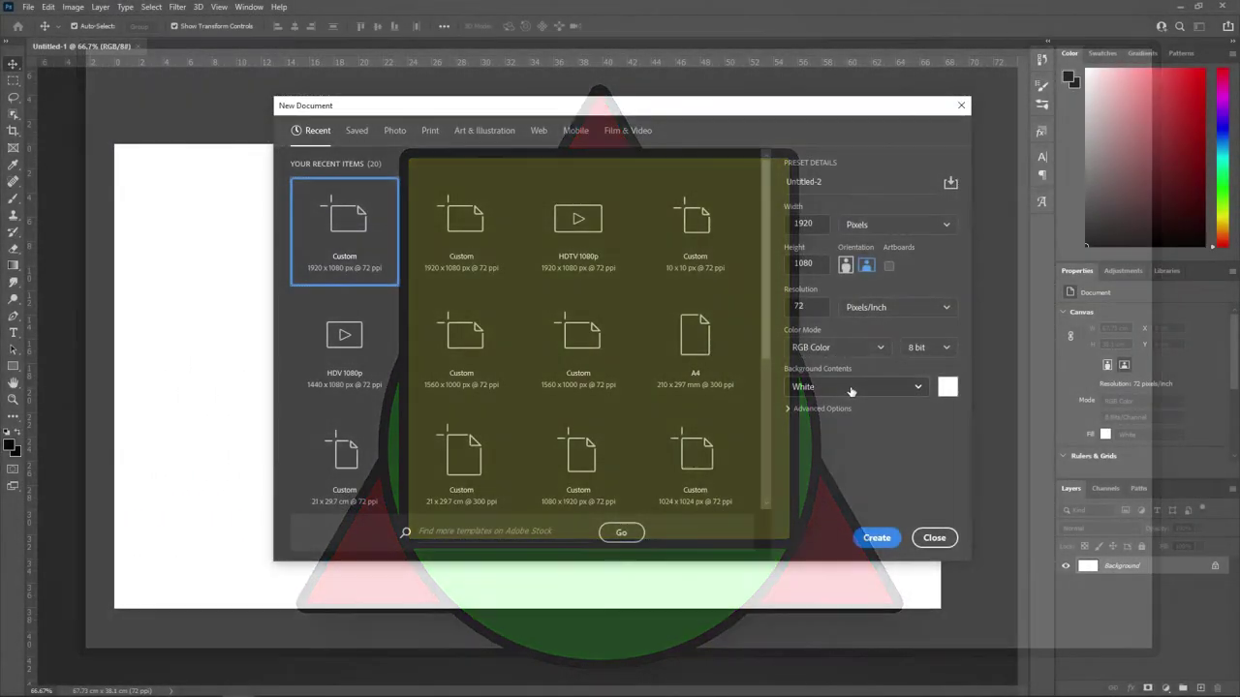
Create the second 1920×1080 document with a Transparent background.
left_click(846, 383)
left_click(840, 472)
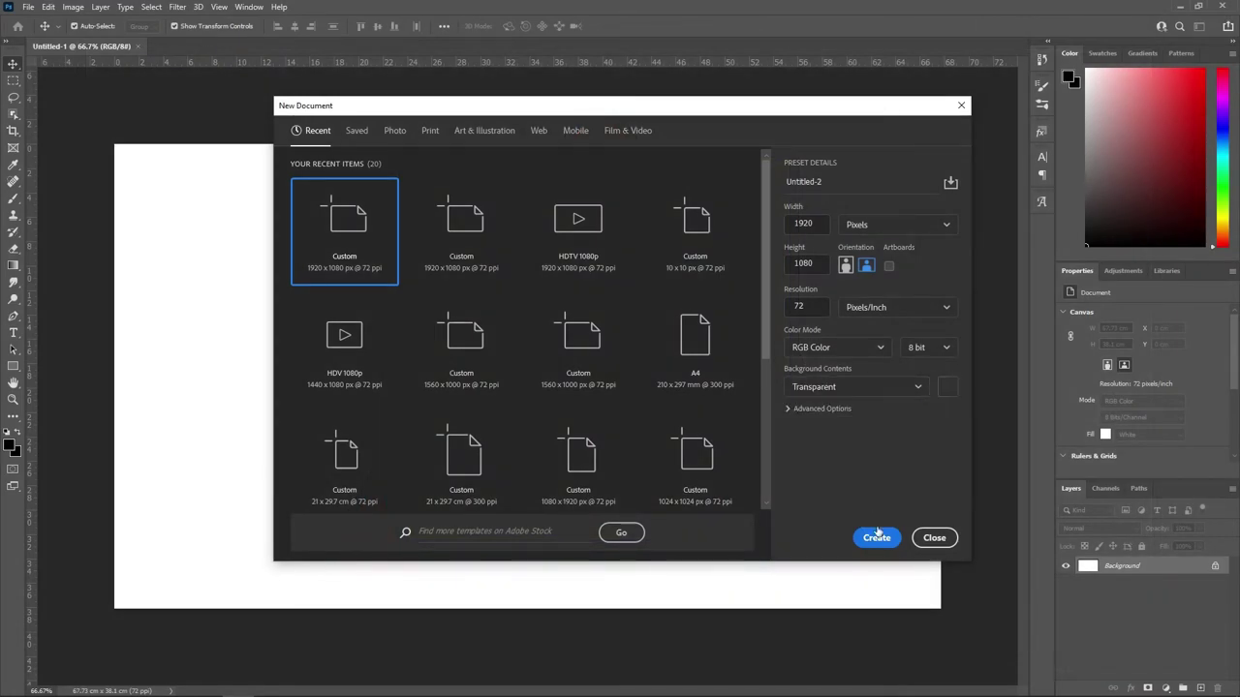
left_click(884, 539)
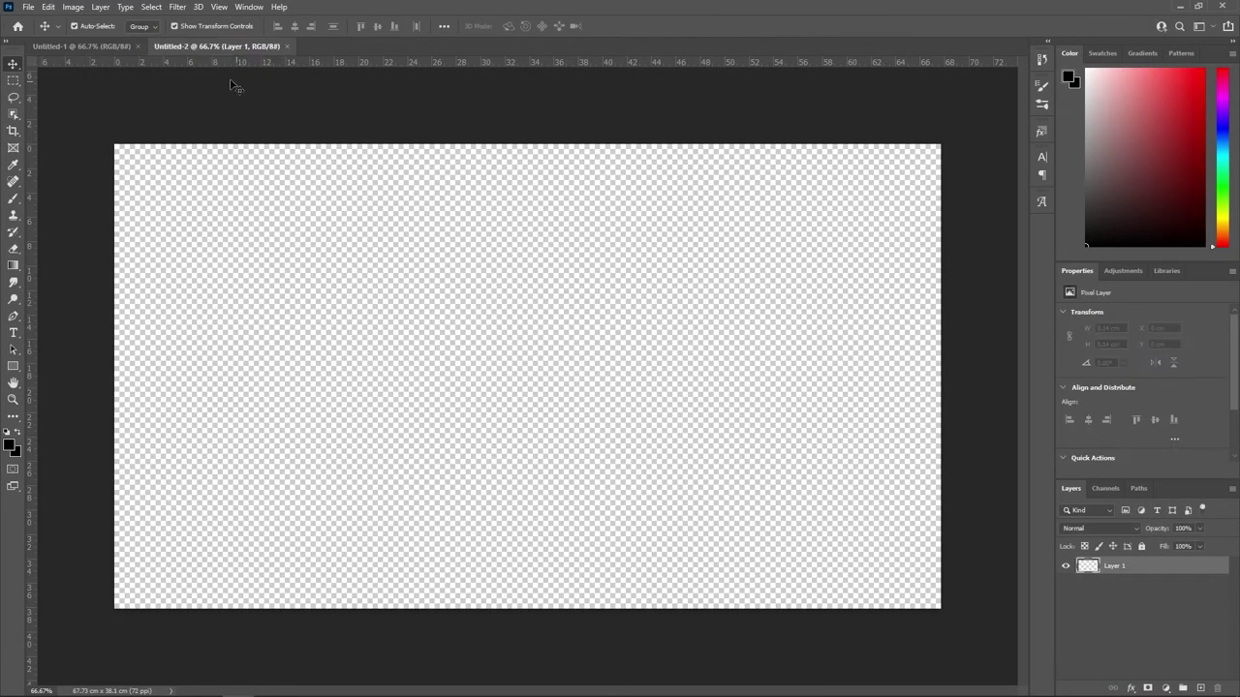
Switch between the Untitled-1 and Untitled-2 tabs, ending on Untitled-1.
left_click(87, 46)
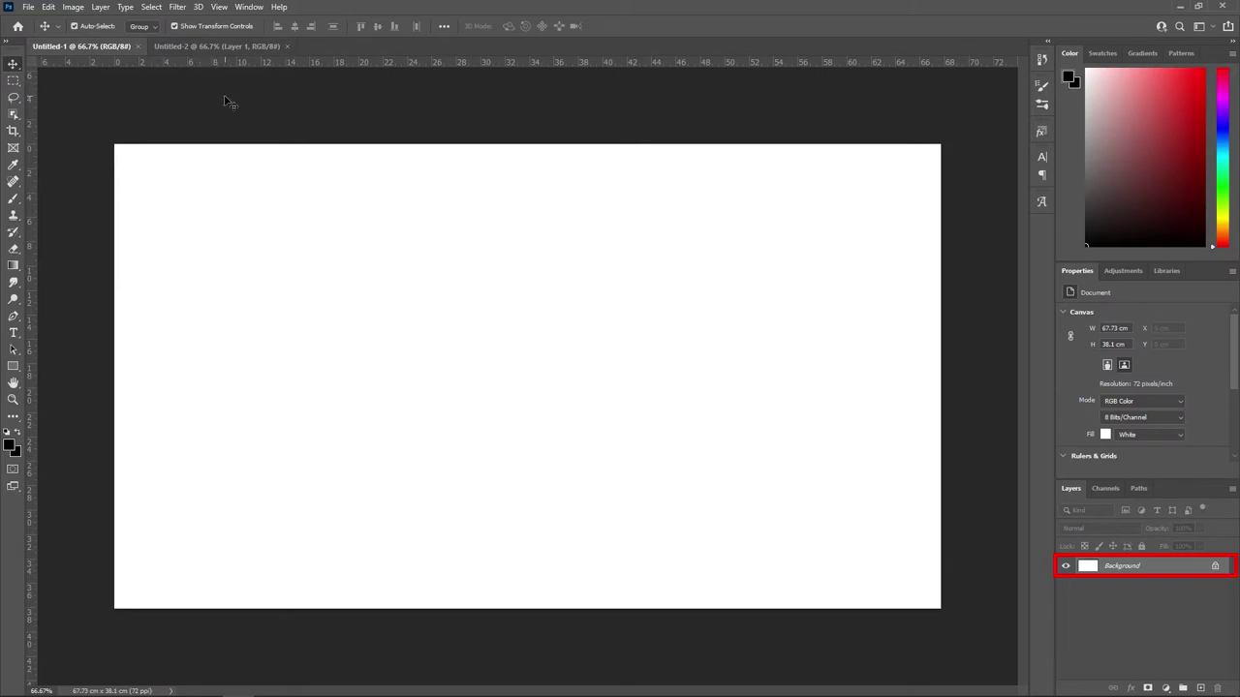
left_click(201, 46)
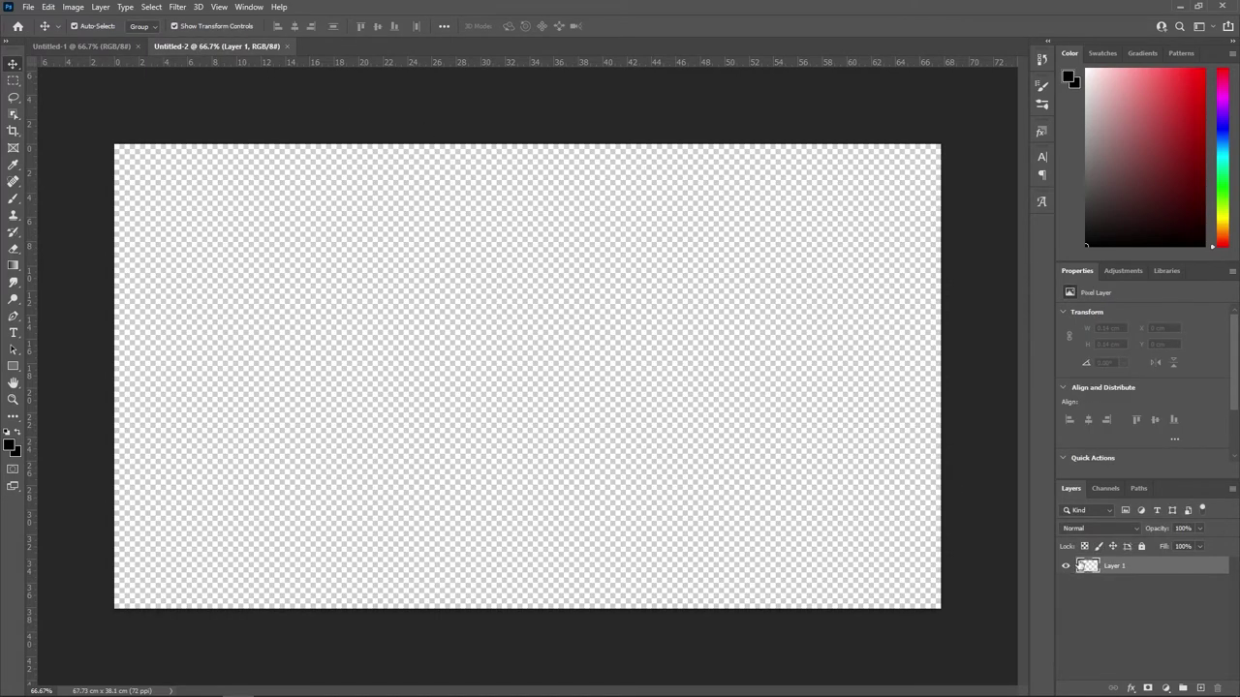
left_click(101, 46)
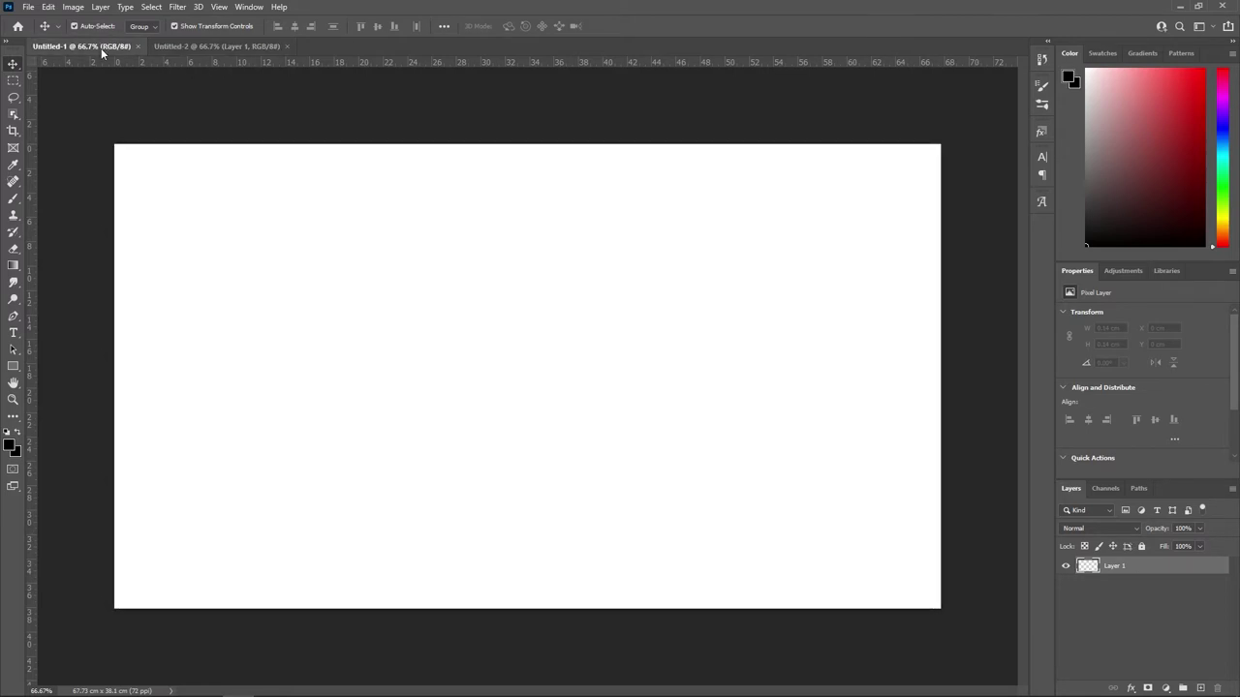
left_click(197, 48)
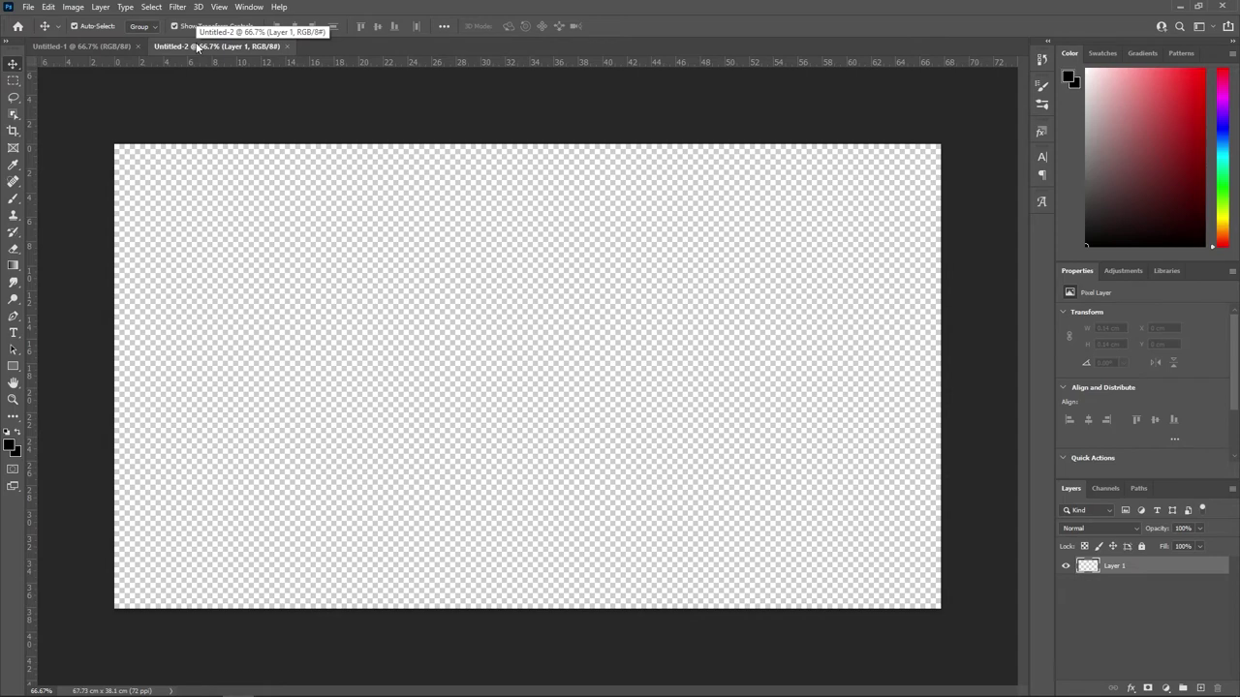
left_click(115, 48)
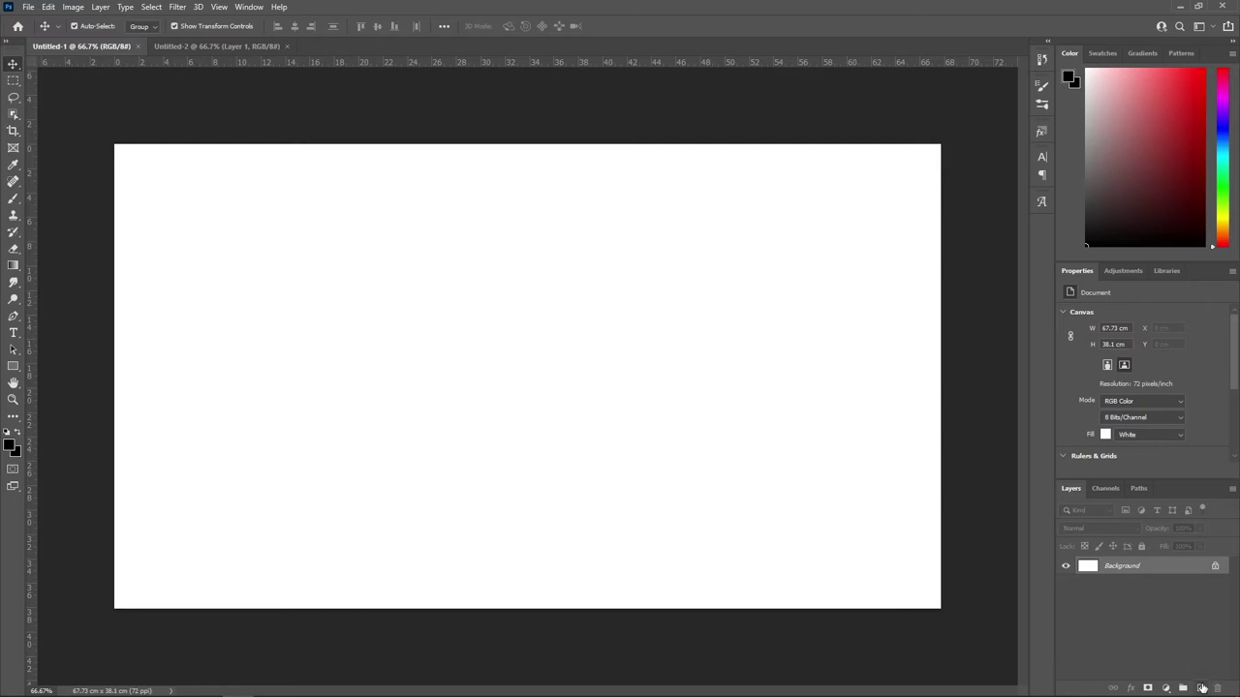
Add Layer 1 above Background and set Edit > Fill contents to Color.
left_click(1201, 688)
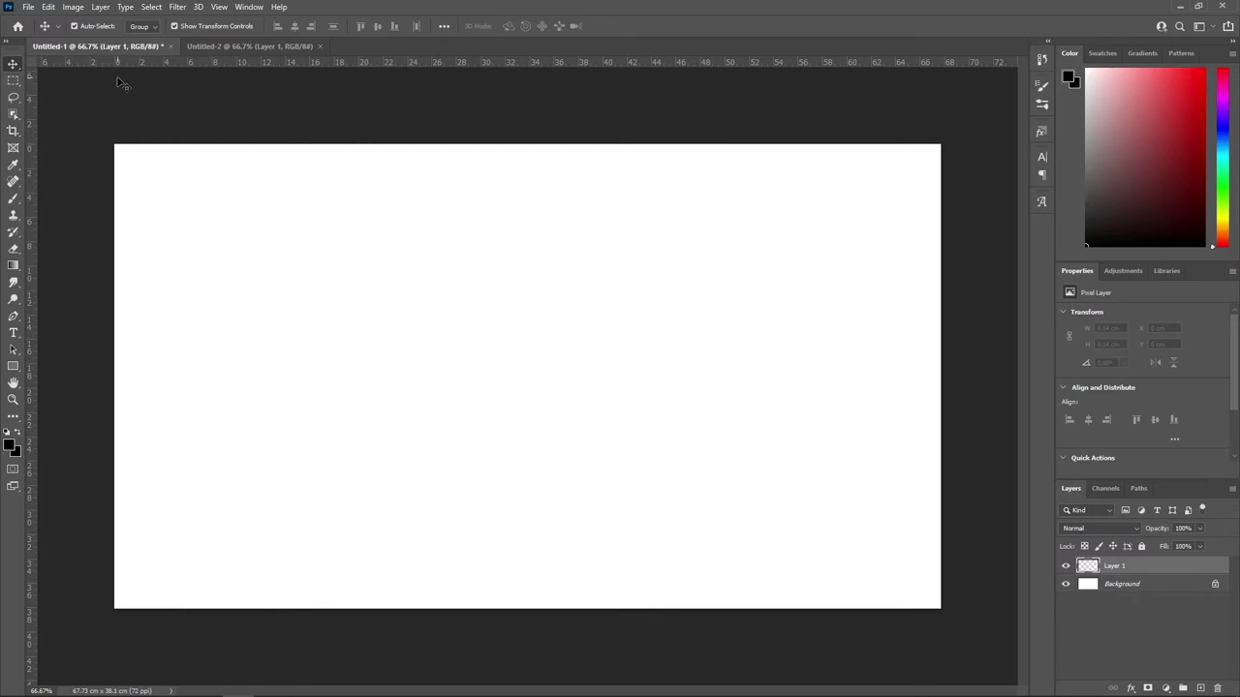
left_click(49, 6)
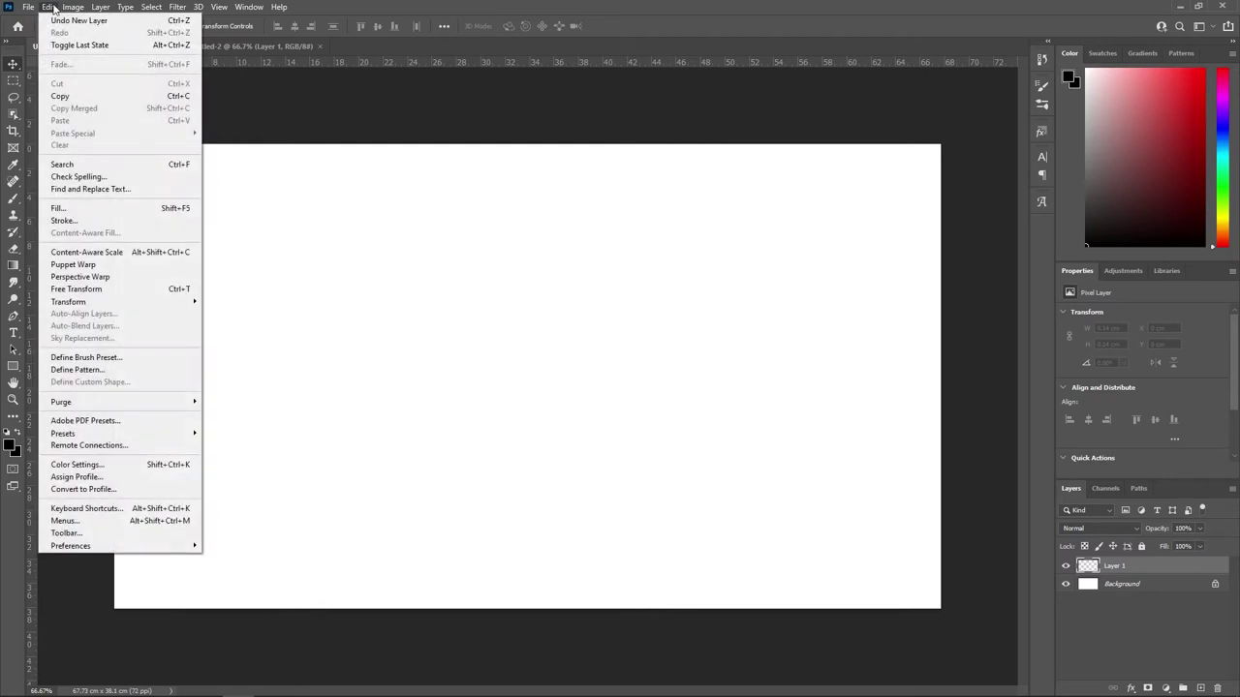
left_click(85, 209)
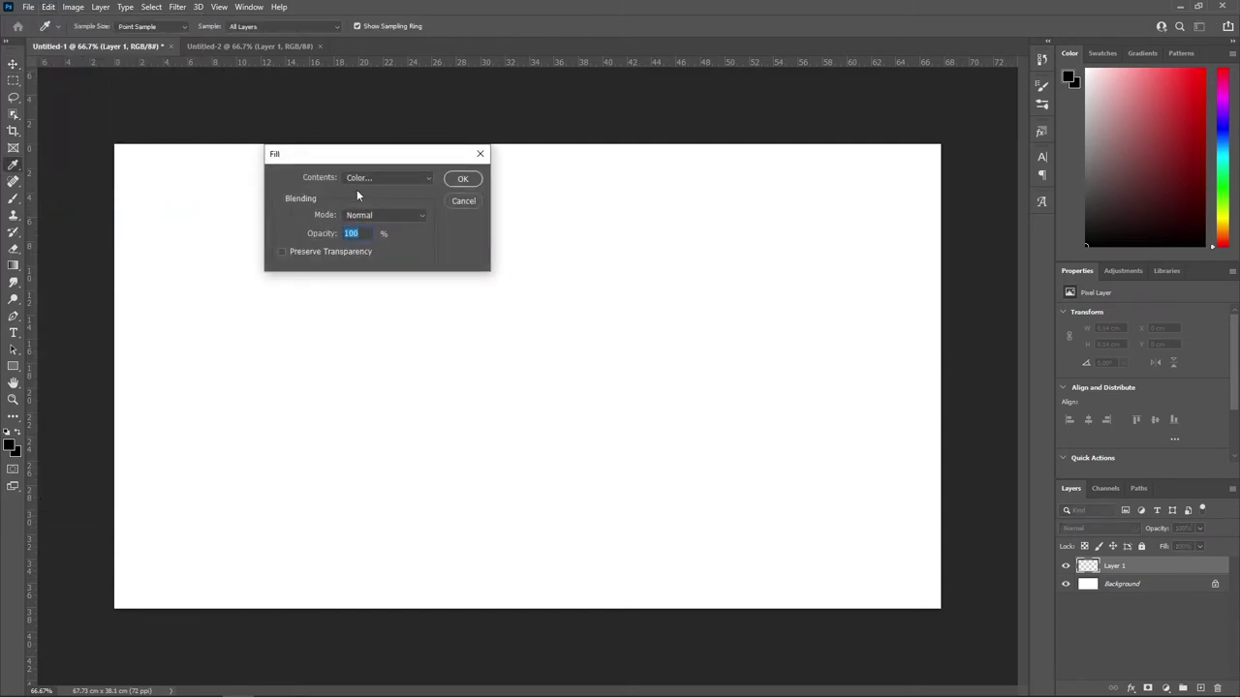
left_click(385, 178)
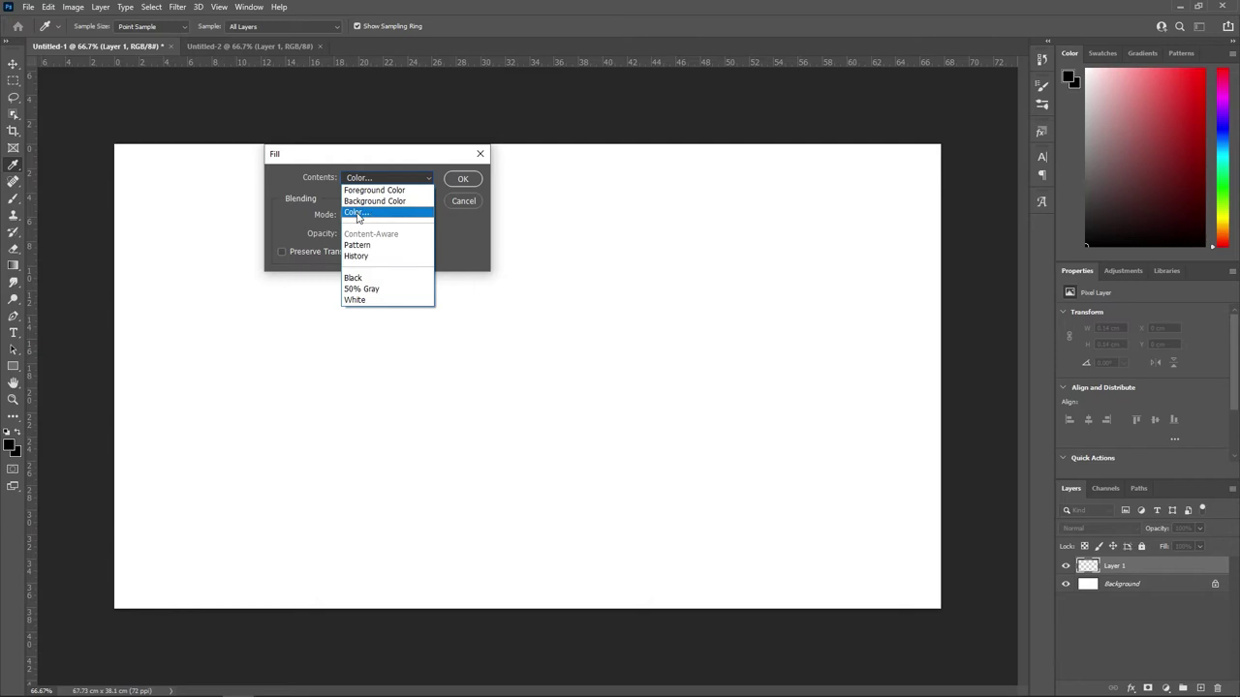
left_click(385, 215)
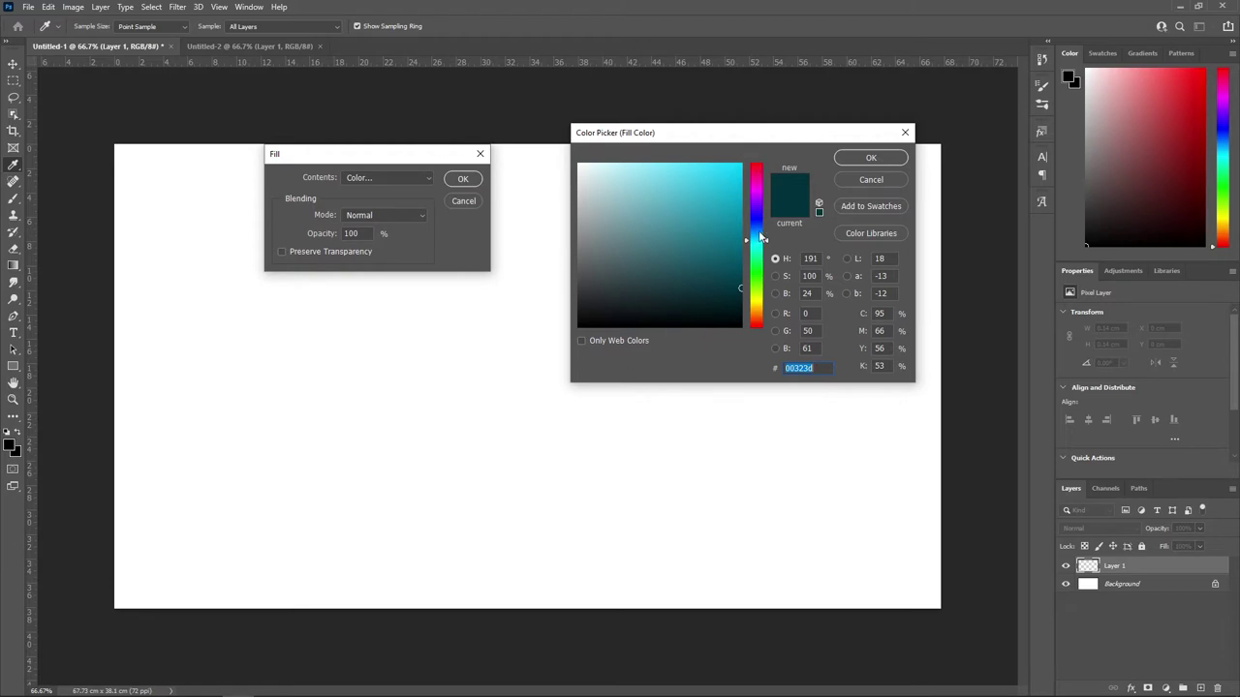
Enter hex 004959 in the Color Picker and confirm it with OK.
mouse_move(760, 242)
left_mouse_down()
mouse_move(759, 205)
mouse_move(758, 281)
mouse_move(758, 238)
mouse_move(758, 250)
mouse_move(740, 244)
mouse_move(694, 266)
mouse_move(720, 188)
mouse_move(715, 285)
mouse_move(741, 237)
mouse_move(730, 255)
left_mouse_up()
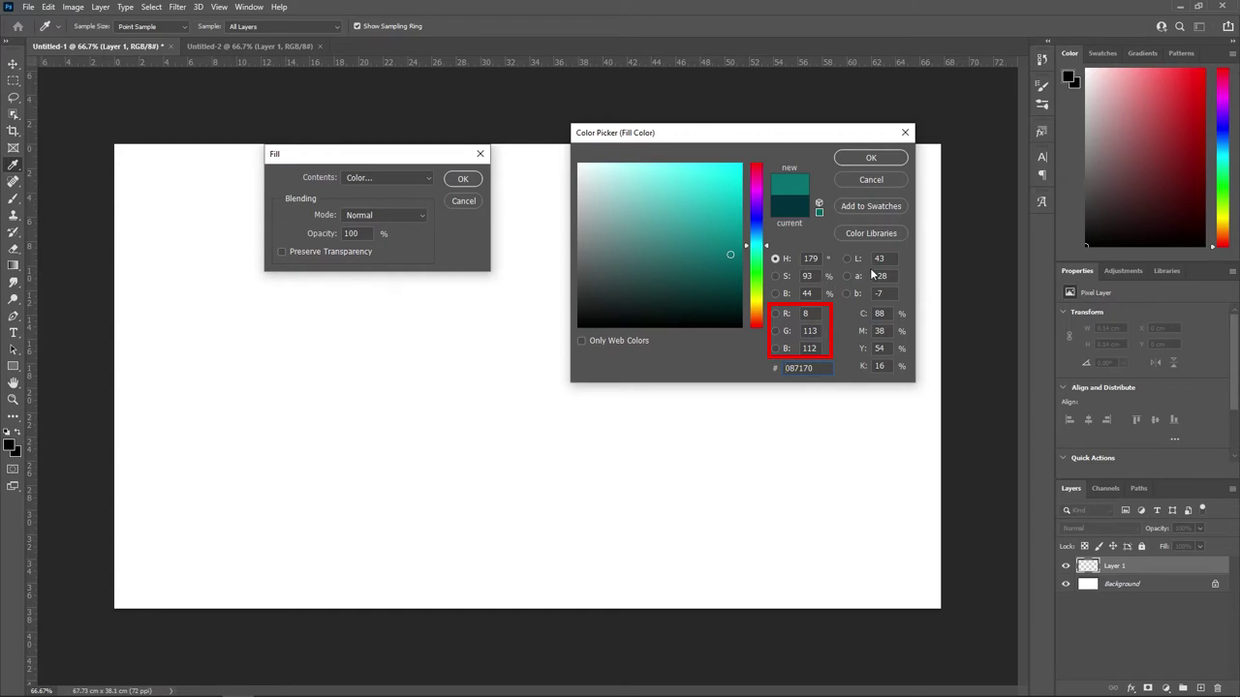
double_click(808, 368)
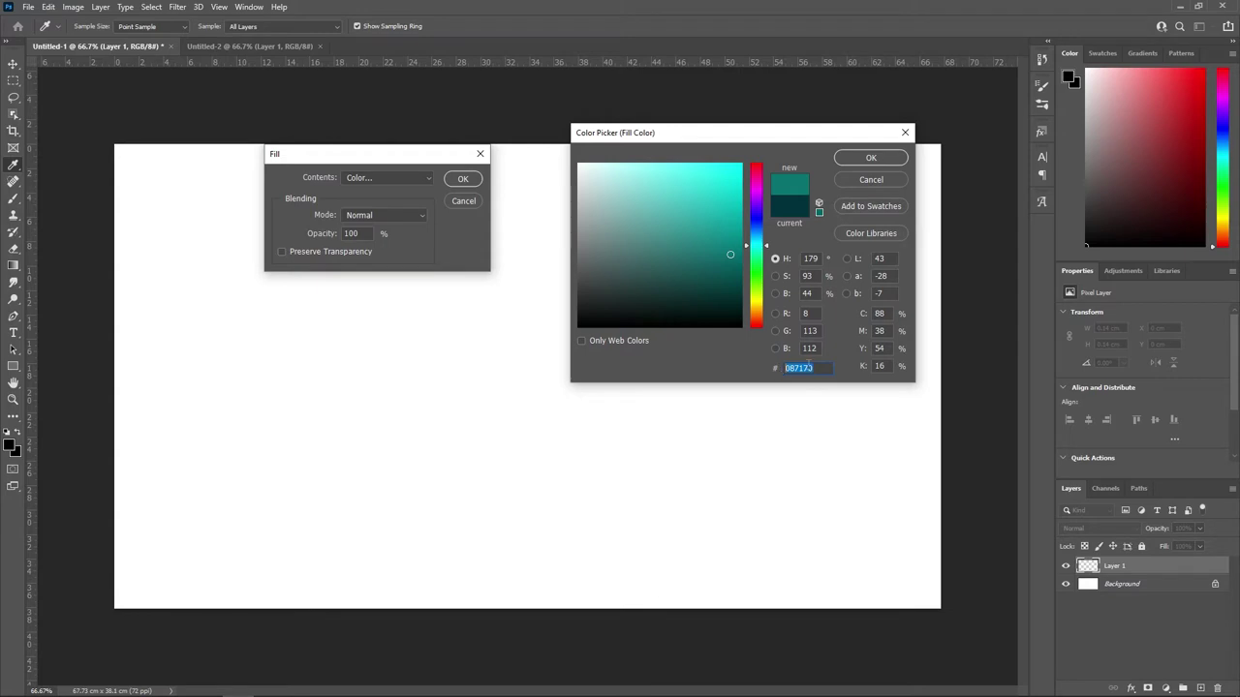
left_click(813, 313)
type("12")
double_click(805, 368)
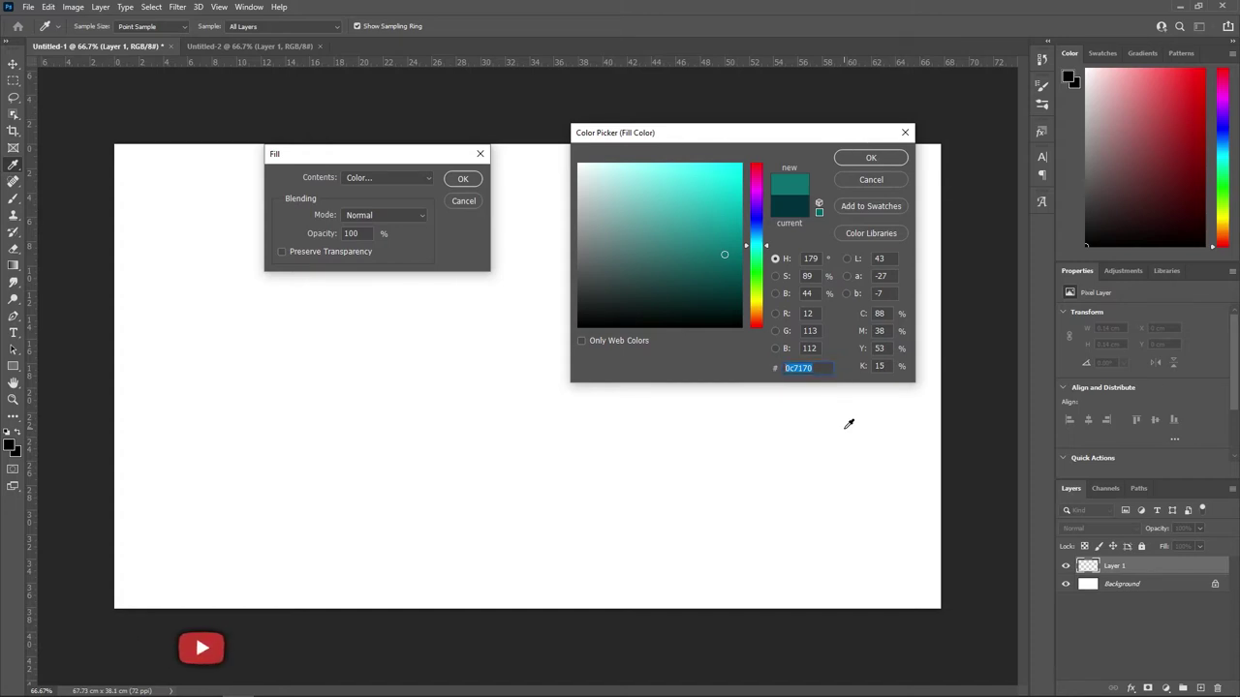
type("004")
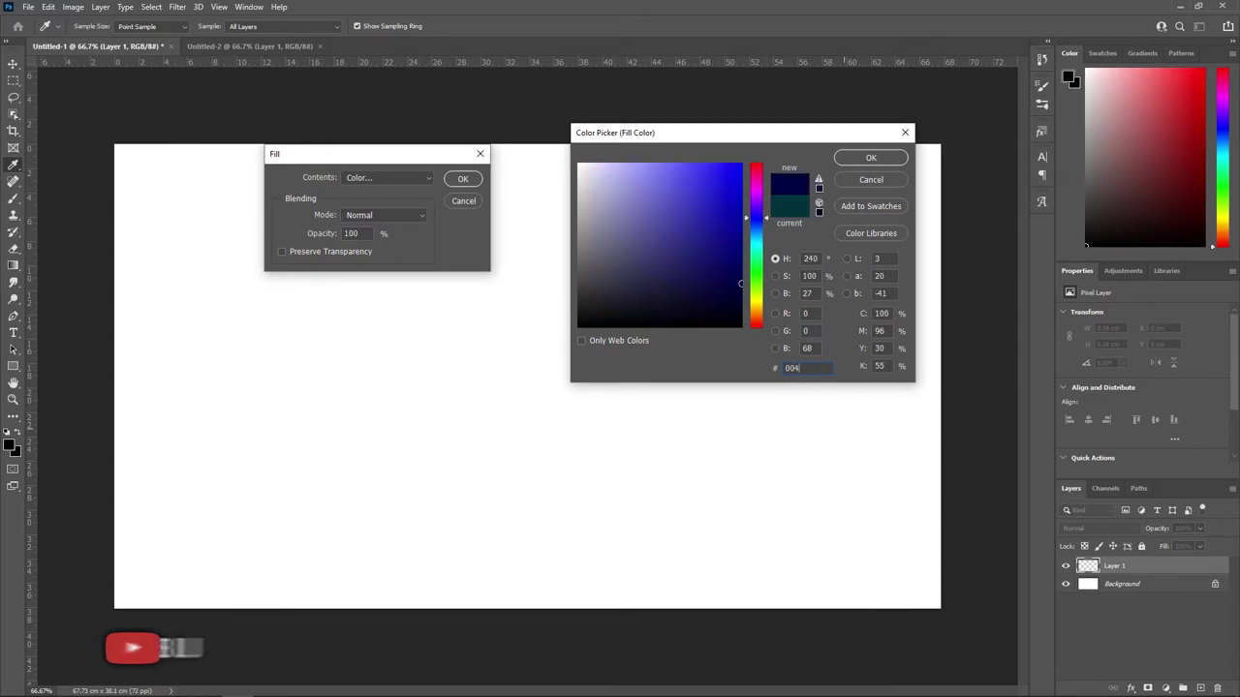
type("959")
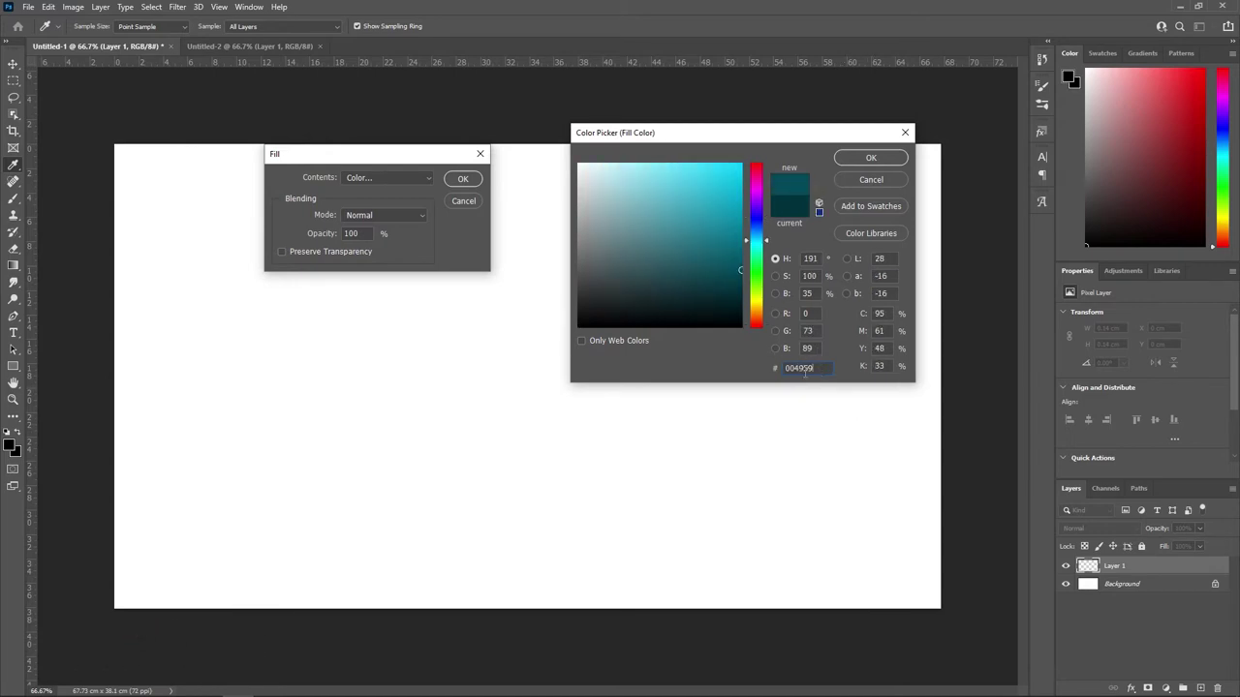
left_click(865, 158)
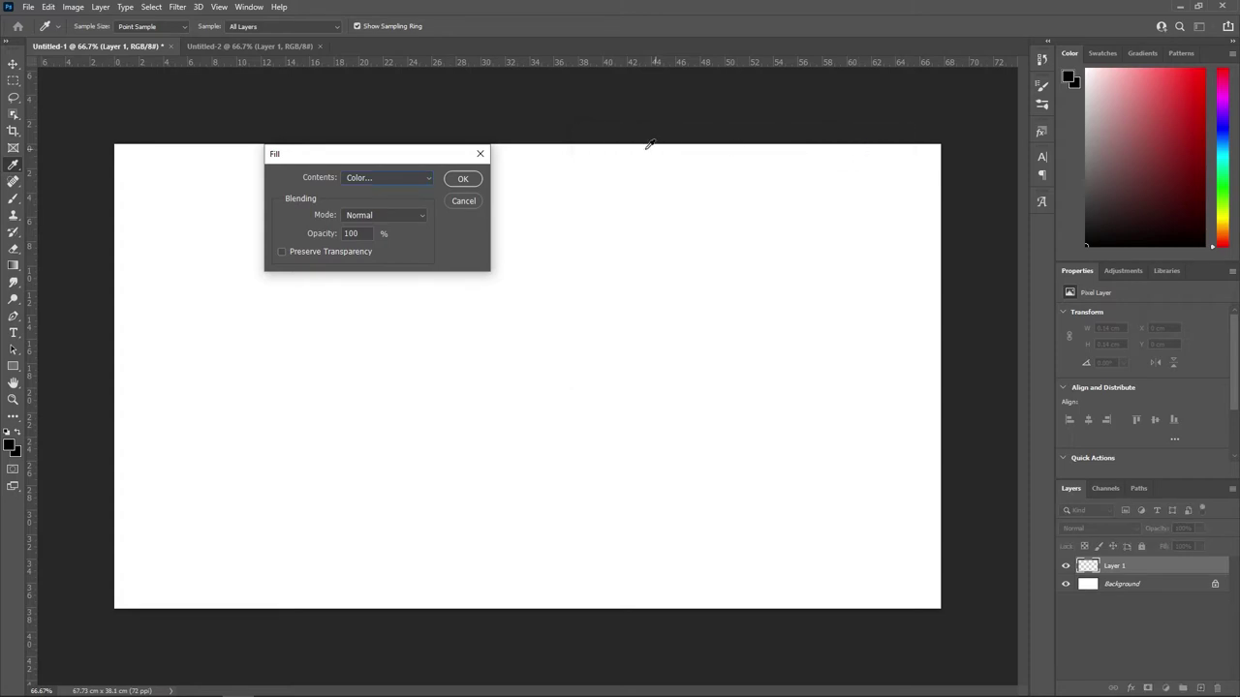
Fill Layer 1 with 004959, rename it 'Tło morskie', and add an empty layer above.
left_click(461, 181)
key("v")
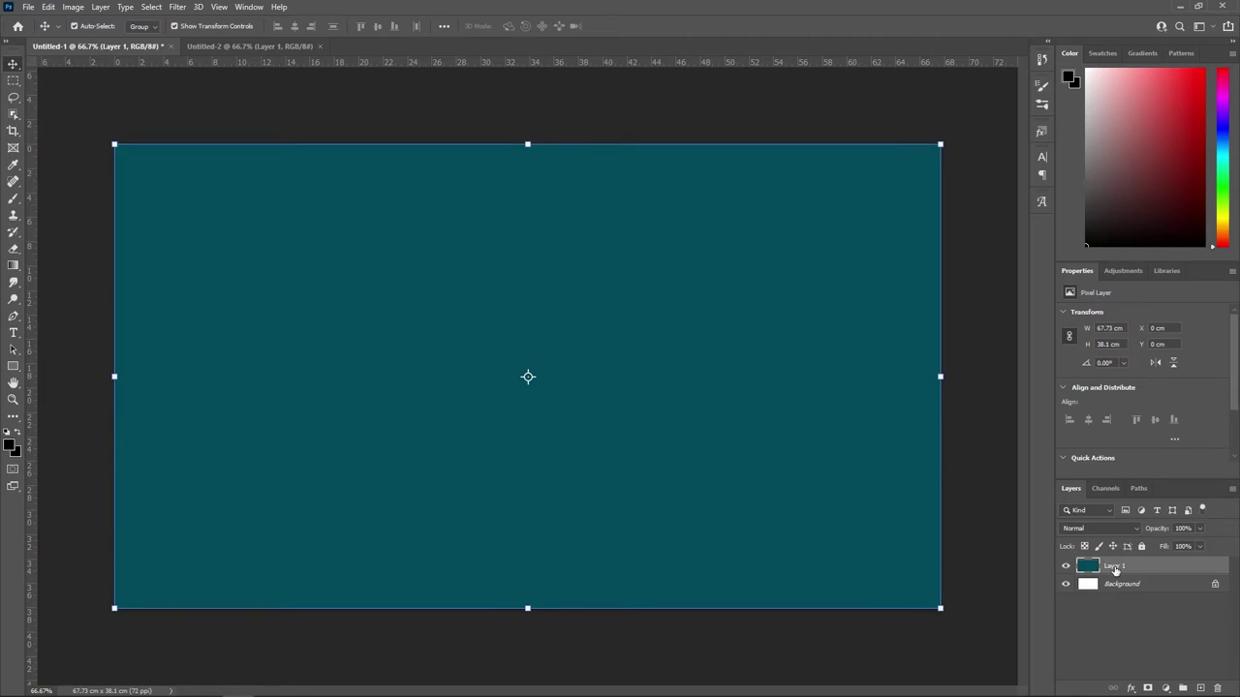
double_click(1115, 566)
type("Tł")
type("o morskie")
key("Return")
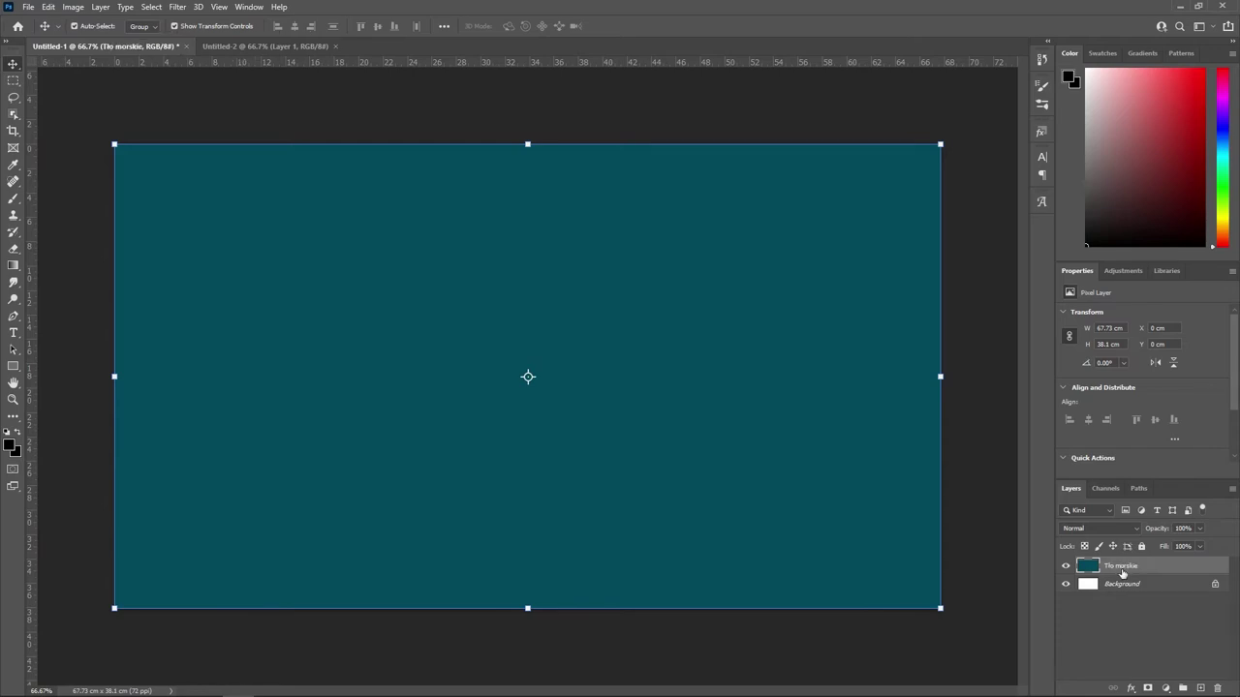
left_click(1200, 689)
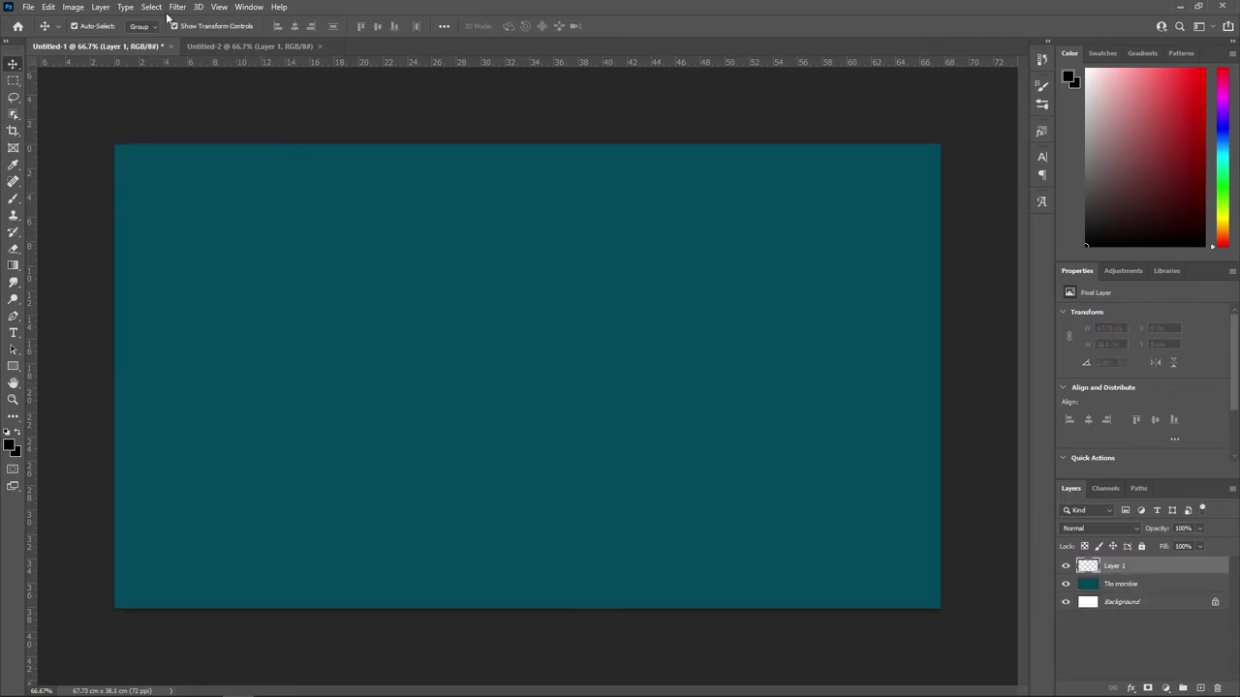
Edit > Fill the new layer with hex 00323d and rename it 'Tło morskie ciemne'.
left_click(49, 7)
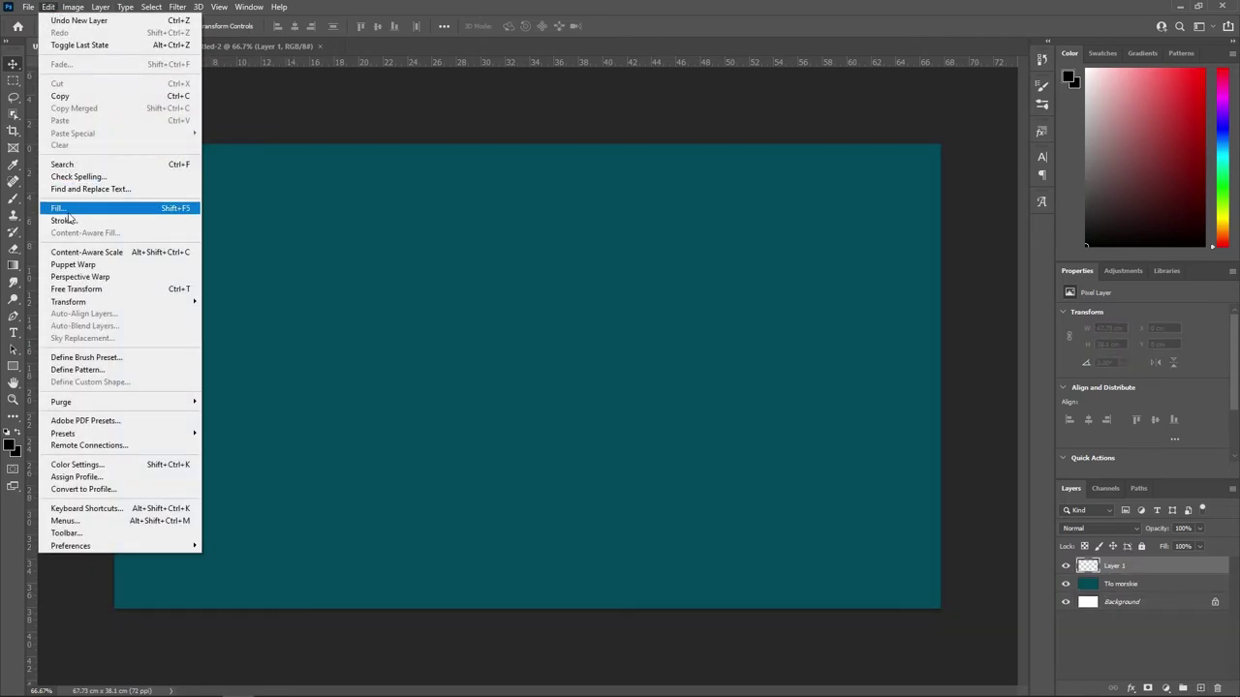
left_click(60, 208)
left_click(420, 183)
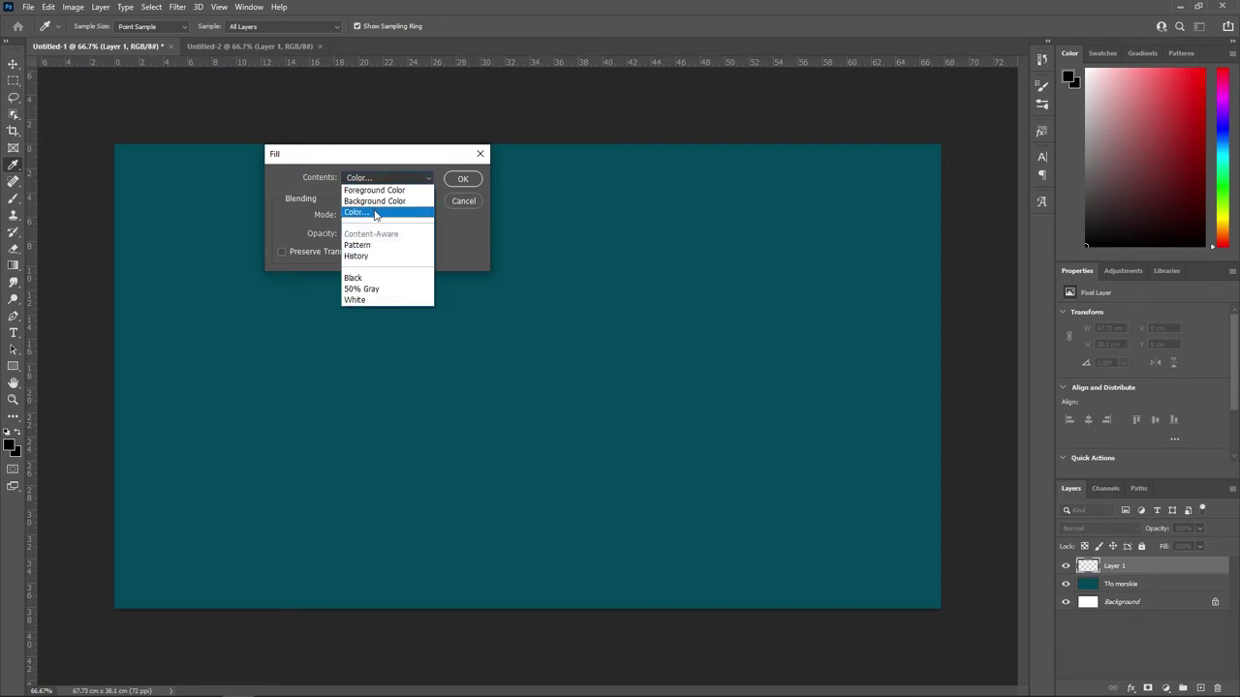
left_click(379, 213)
type("003")
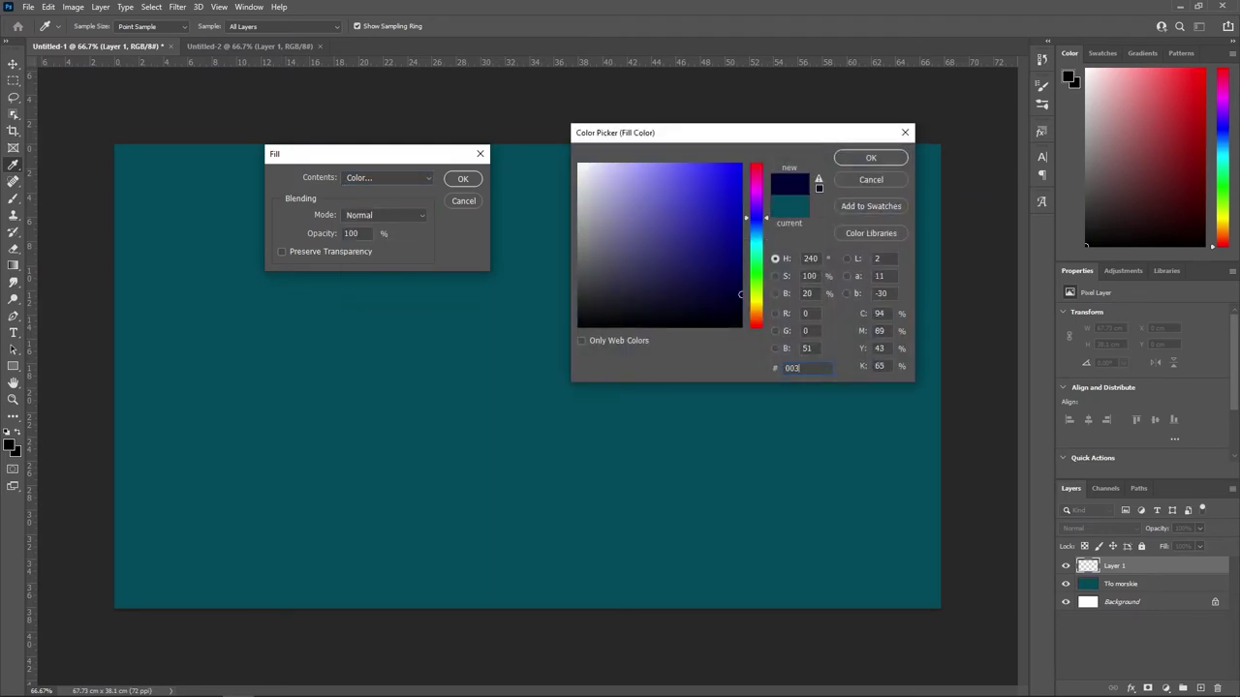
type("23c")
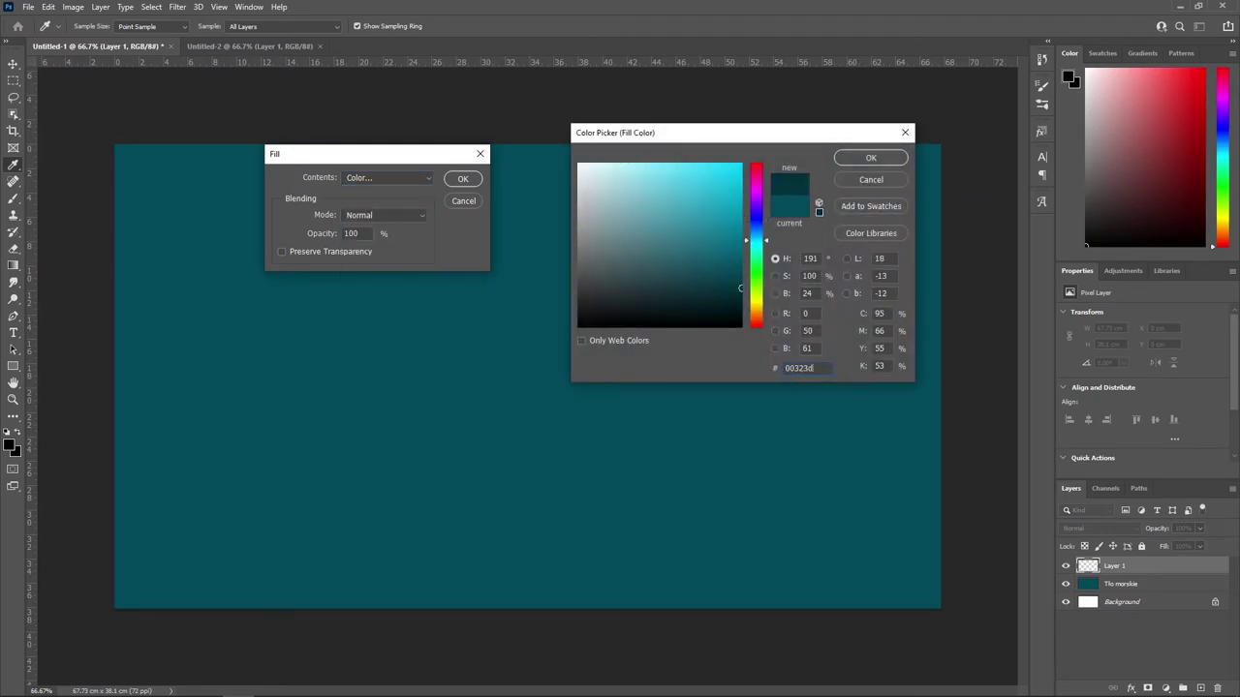
key("Return")
key("Return")
key("v")
type("Tło morskie ciemne")
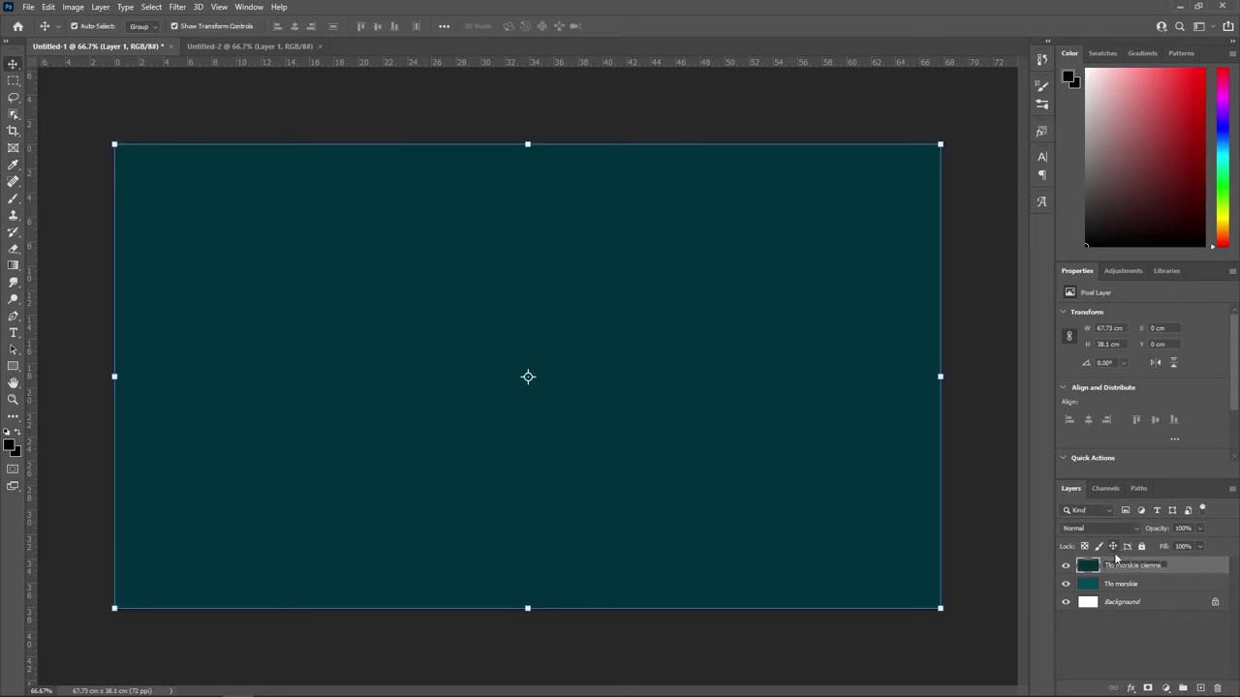
key("Return")
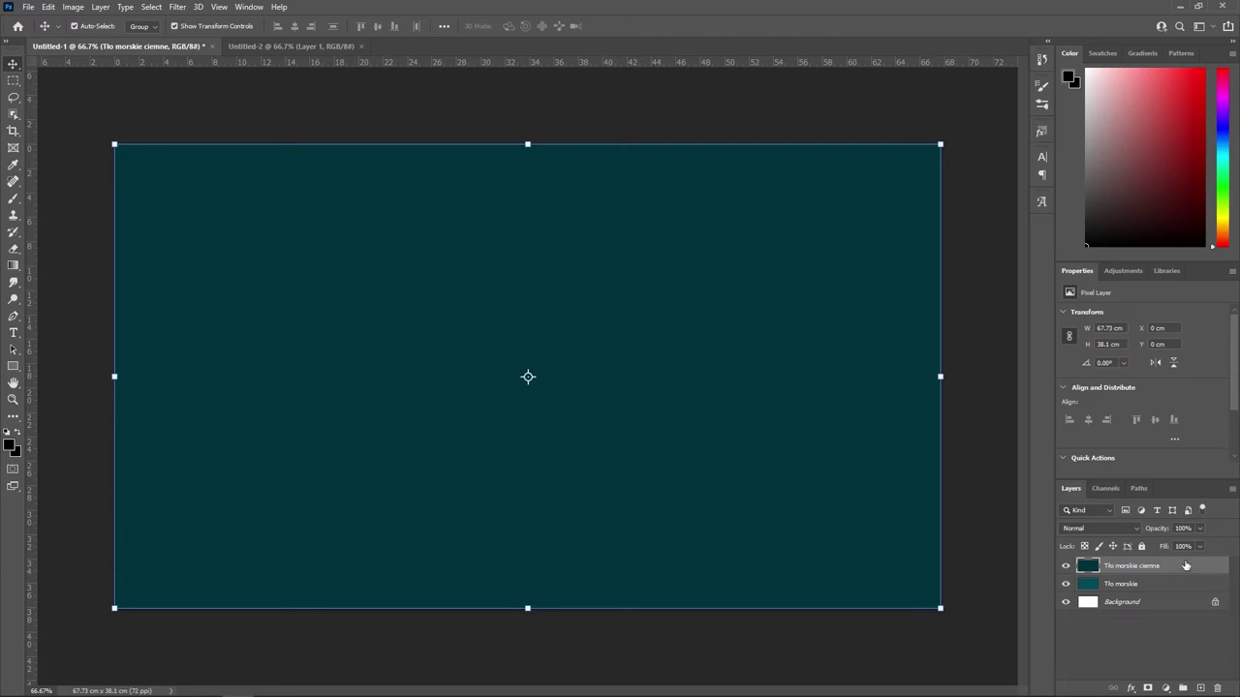
Drag the dark teal layer's right handle leftward until its width is about 55%.
left_click(1201, 588)
left_click(1210, 566)
left_click_drag(940, 376, 606, 380)
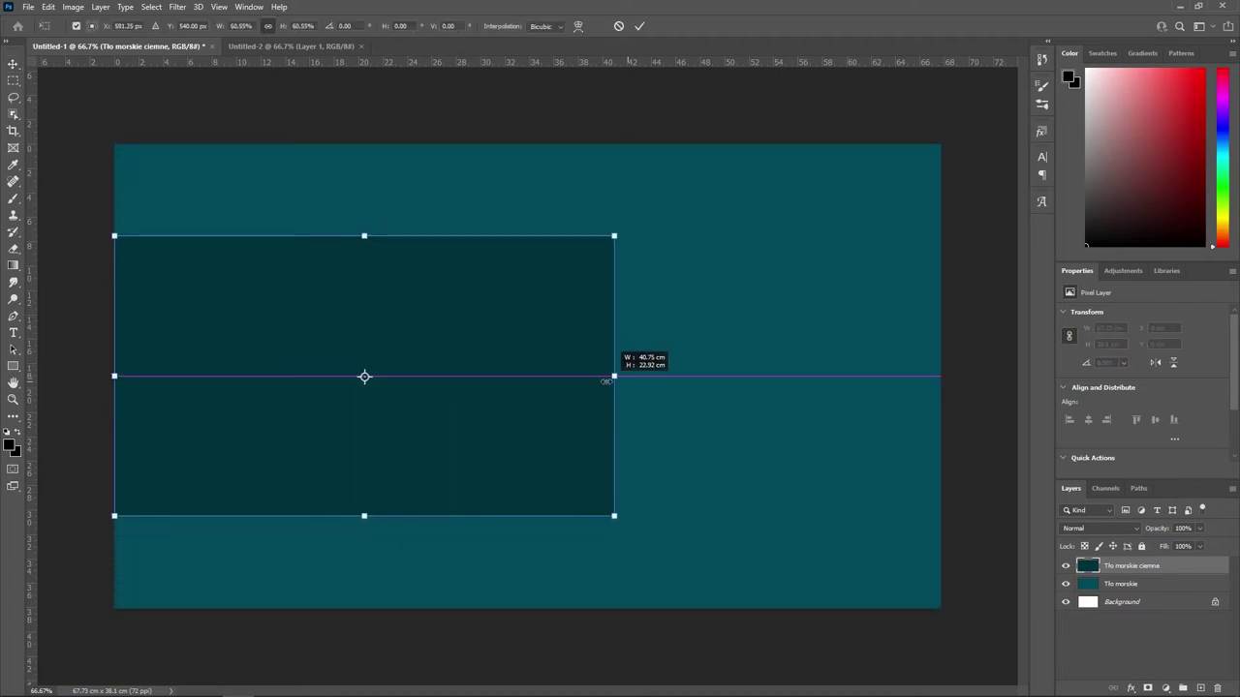
mouse_move(605, 381)
left_mouse_down()
mouse_move(617, 382)
mouse_move(355, 379)
mouse_move(940, 384)
left_mouse_up()
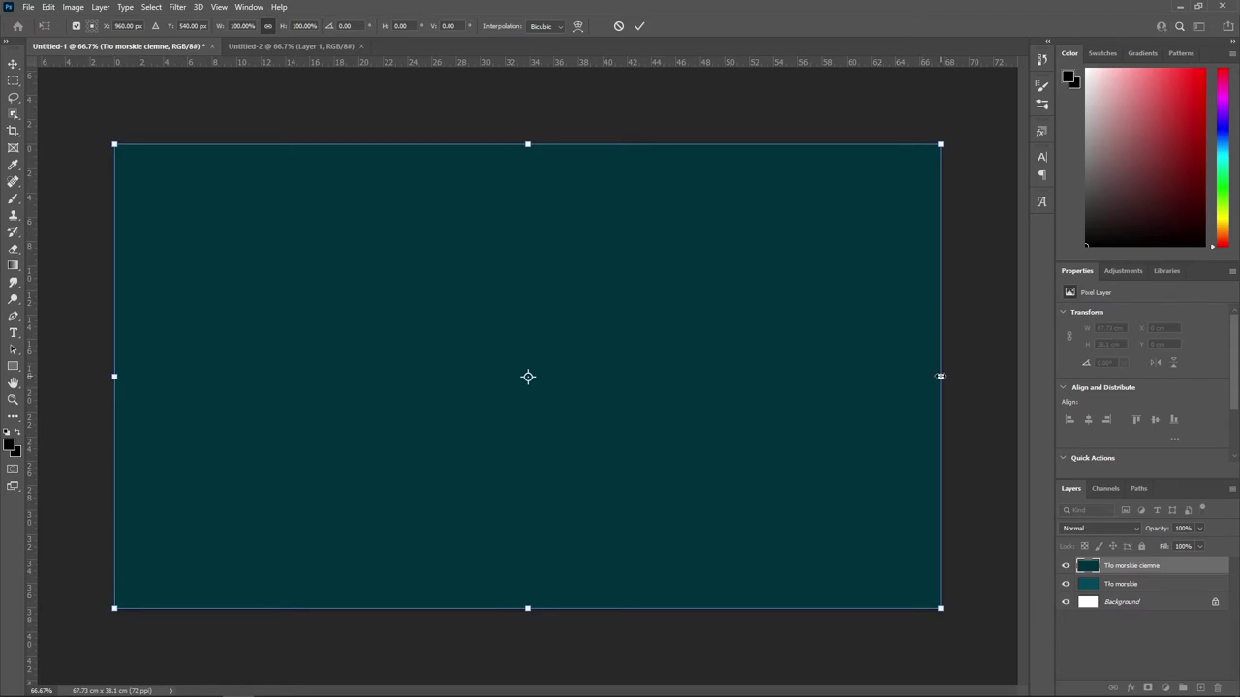
left_click_drag(940, 376, 572, 376)
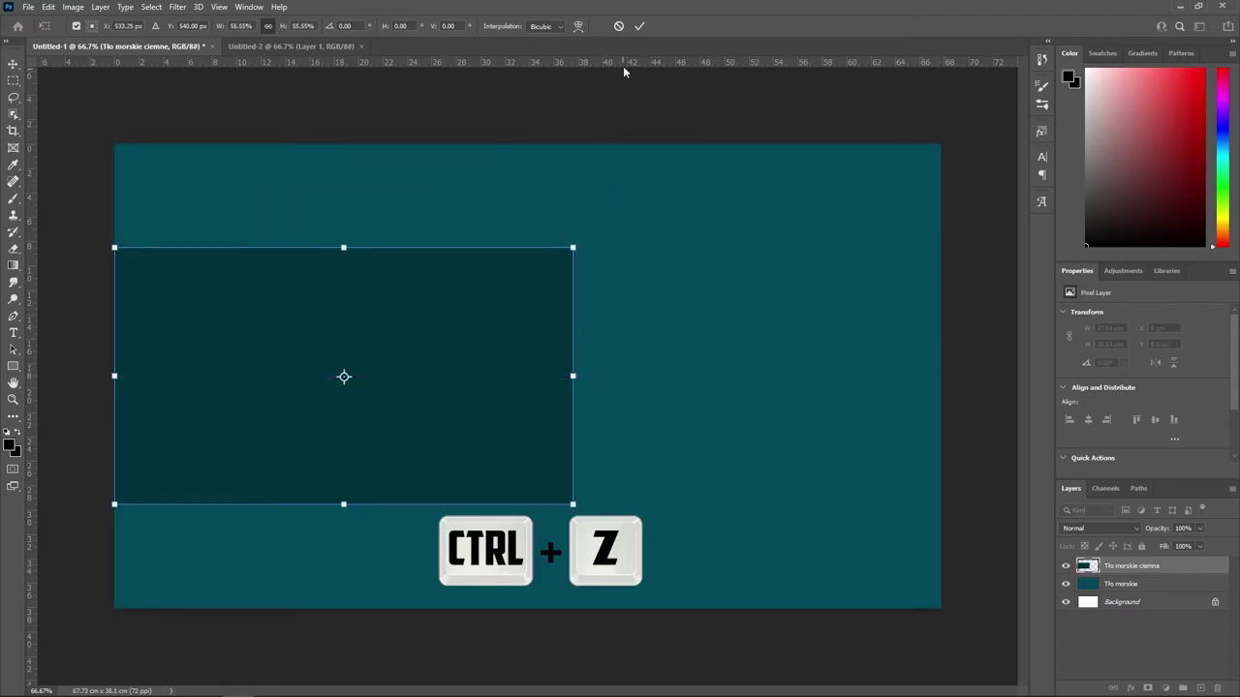
Commit the scale, then undo it so the dark layer fills the canvas again.
left_click(638, 25)
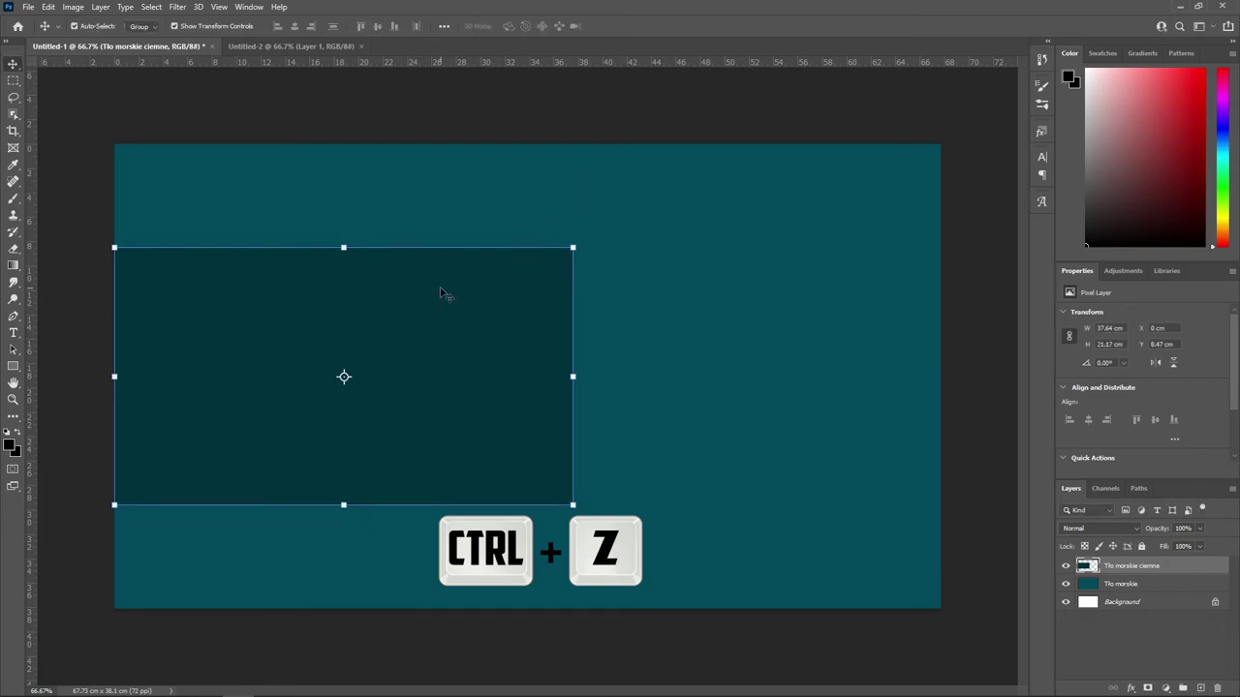
key("ctrl+z")
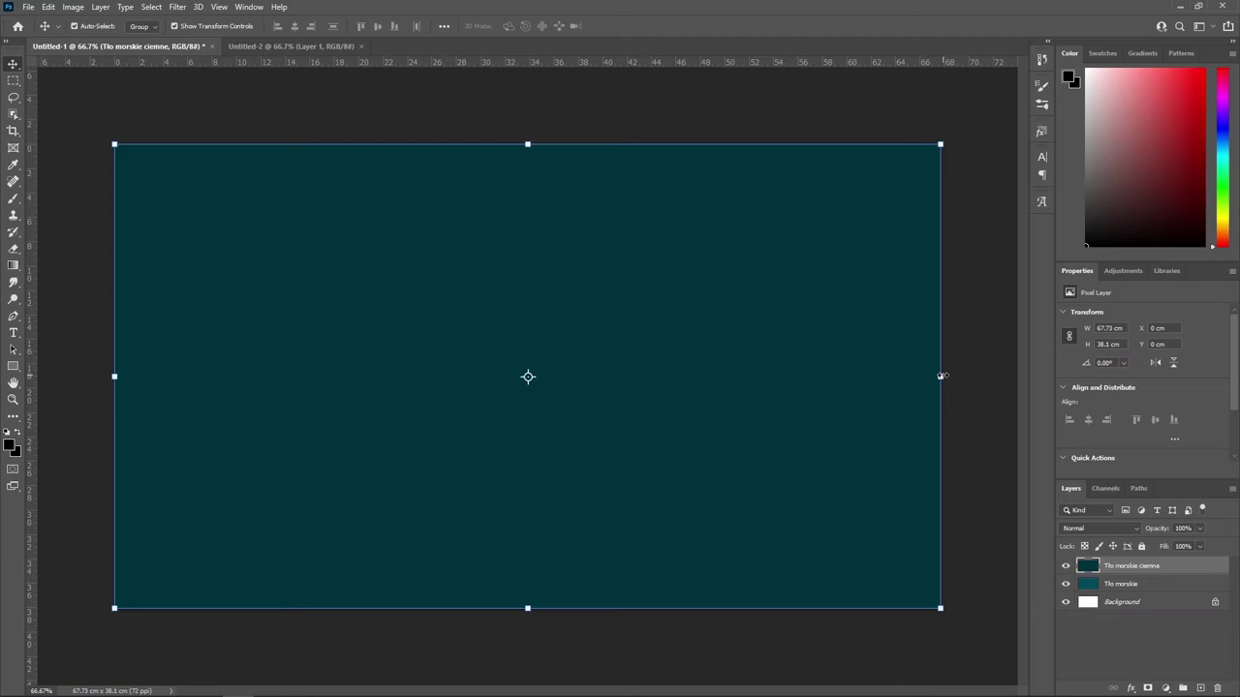
Transform the dark layer into a narrow strip about 15% wide, extending above the canvas.
key("ctrl+t")
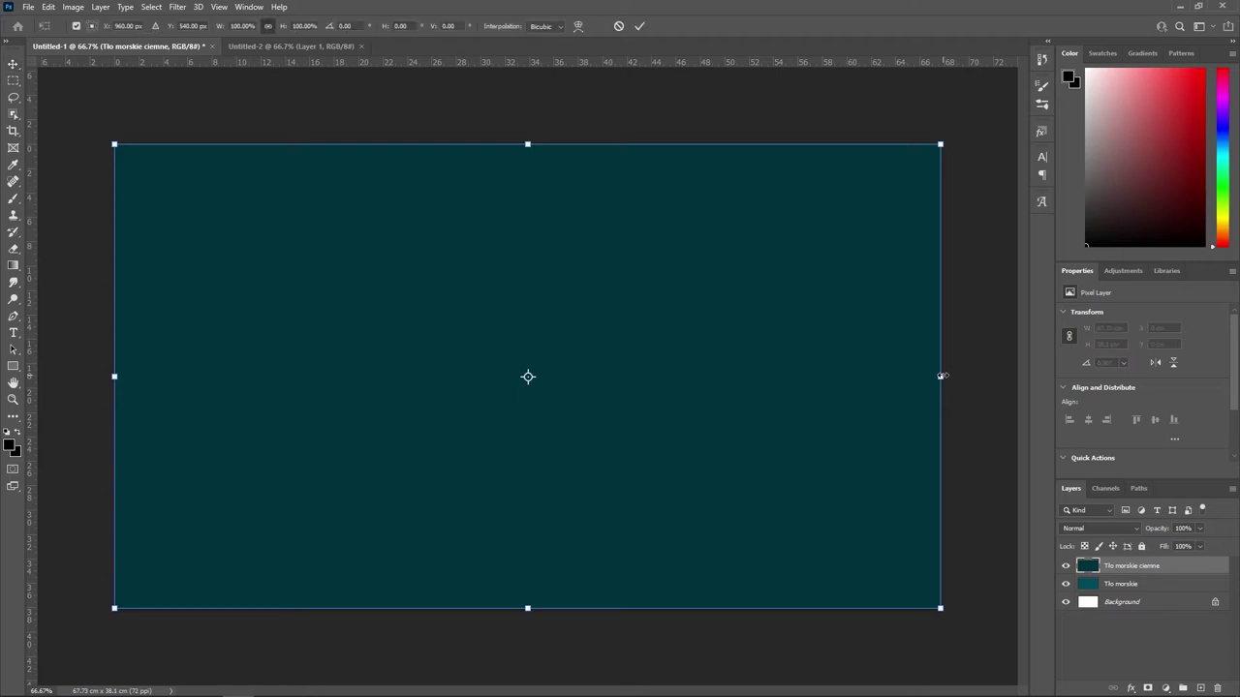
left_click_drag(941, 376, 241, 386)
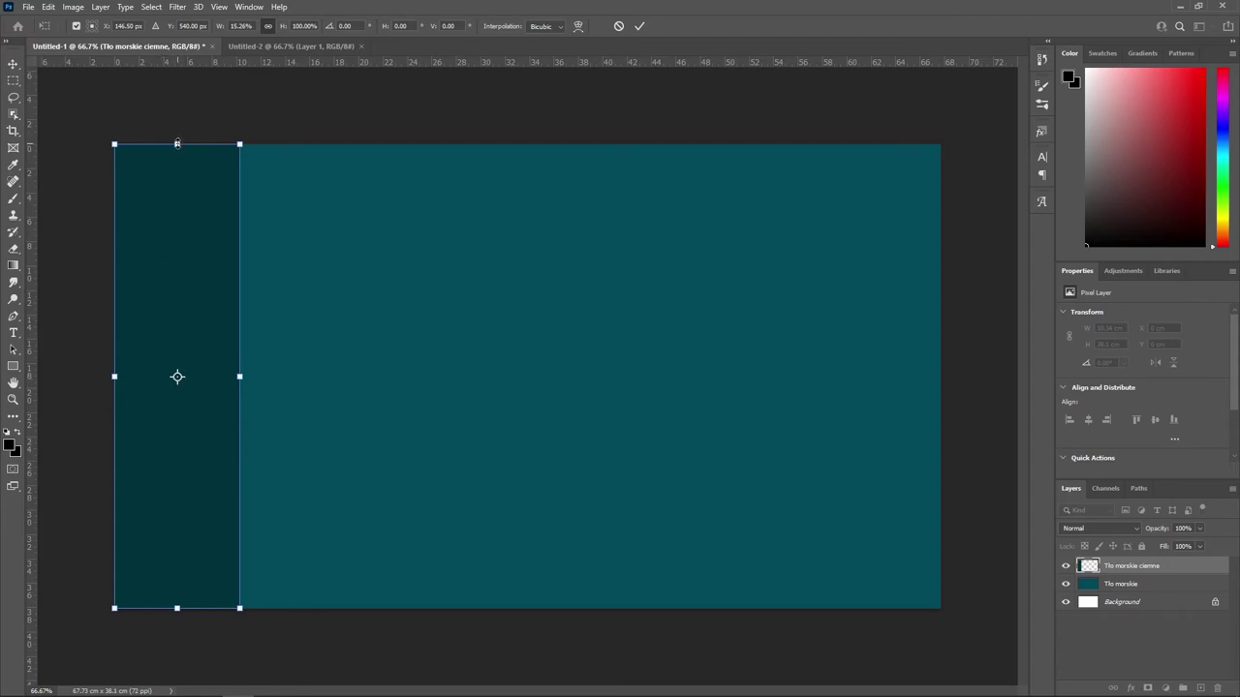
mouse_move(177, 143)
left_mouse_down()
mouse_move(165, 184)
mouse_move(165, 73)
left_mouse_up()
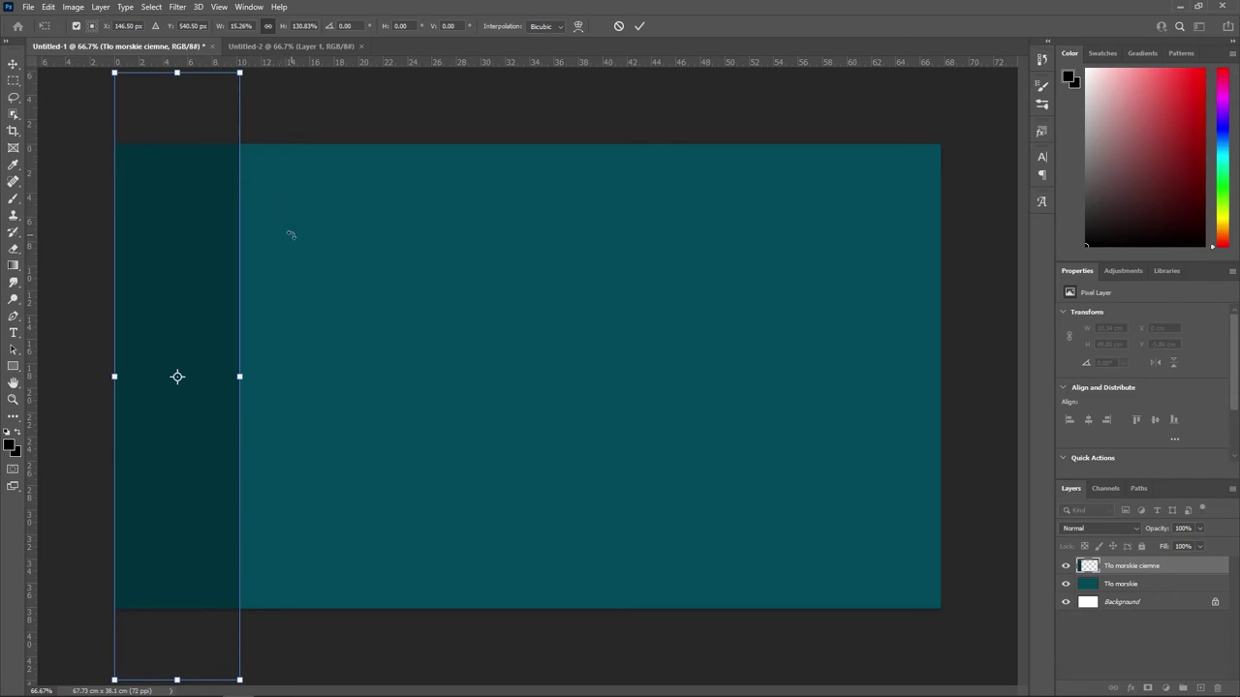
mouse_move(177, 377)
left_mouse_down()
mouse_move(144, 169)
mouse_move(202, 308)
left_mouse_up()
left_click_drag(202, 308, 177, 377)
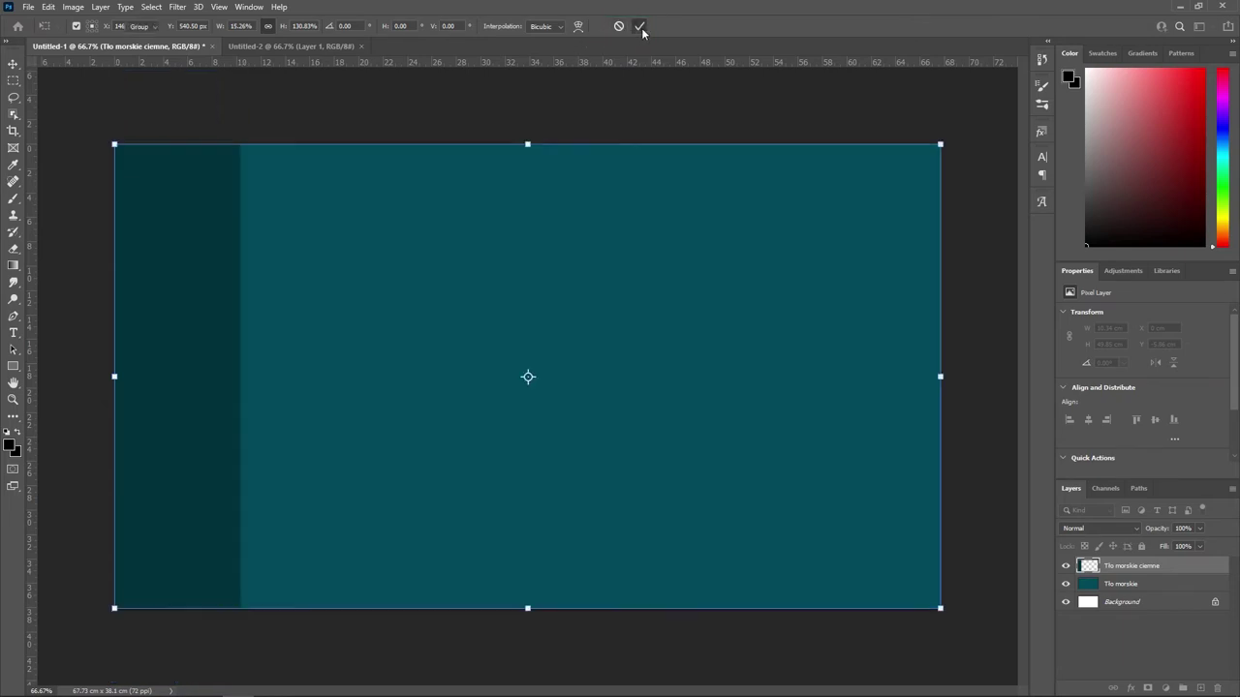
Apply the strip's new size, then rotate it about 28° into a diagonal band and commit.
left_click(640, 28)
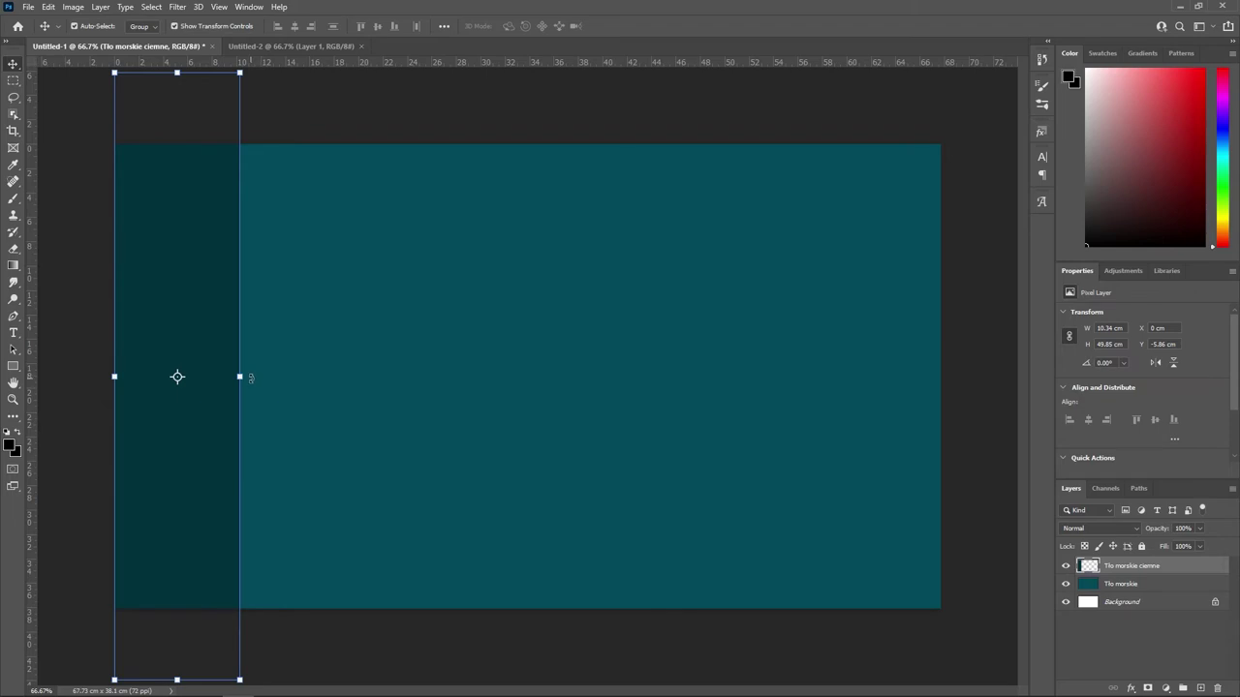
left_click_drag(251, 377, 241, 412)
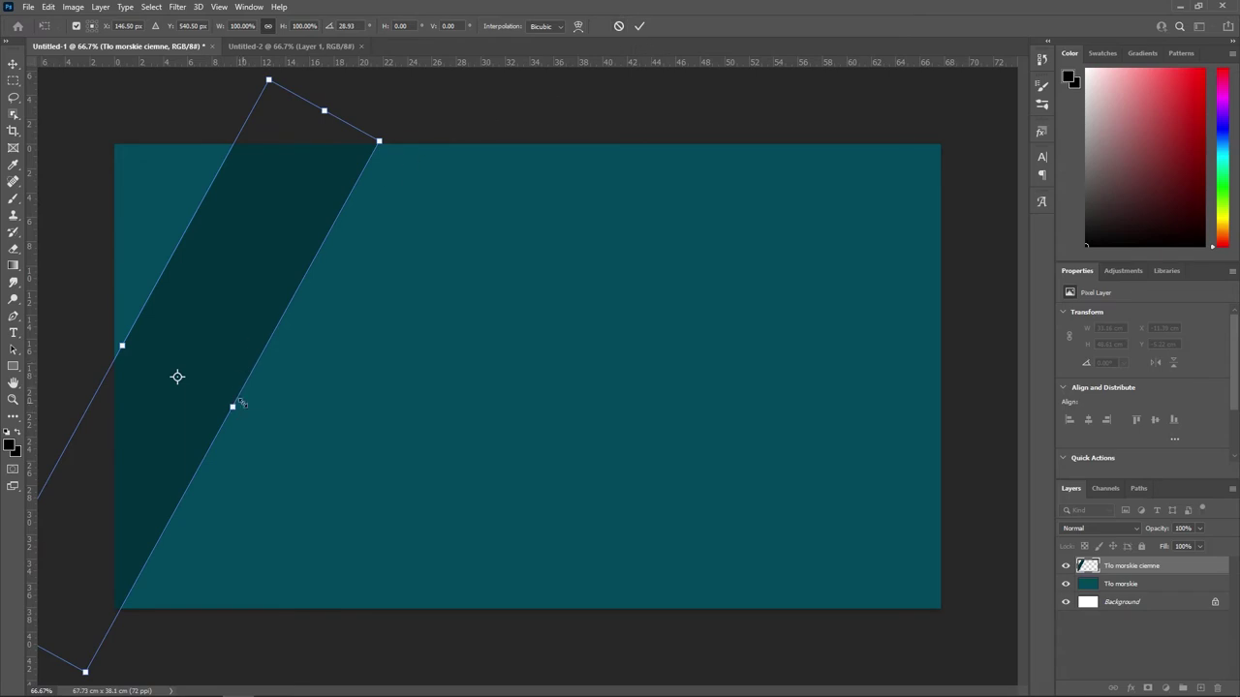
mouse_move(242, 413)
left_mouse_down()
mouse_move(257, 376)
mouse_move(224, 423)
mouse_move(251, 372)
mouse_move(222, 416)
mouse_move(239, 388)
mouse_move(233, 406)
left_mouse_up()
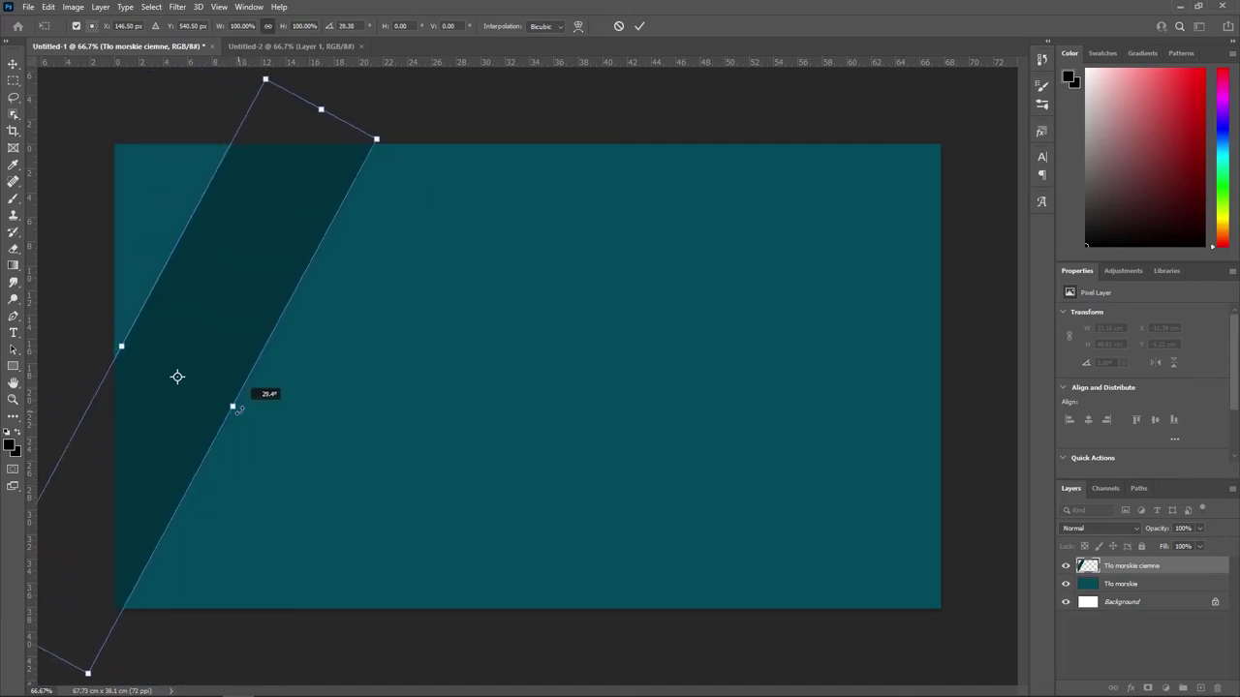
left_click(639, 26)
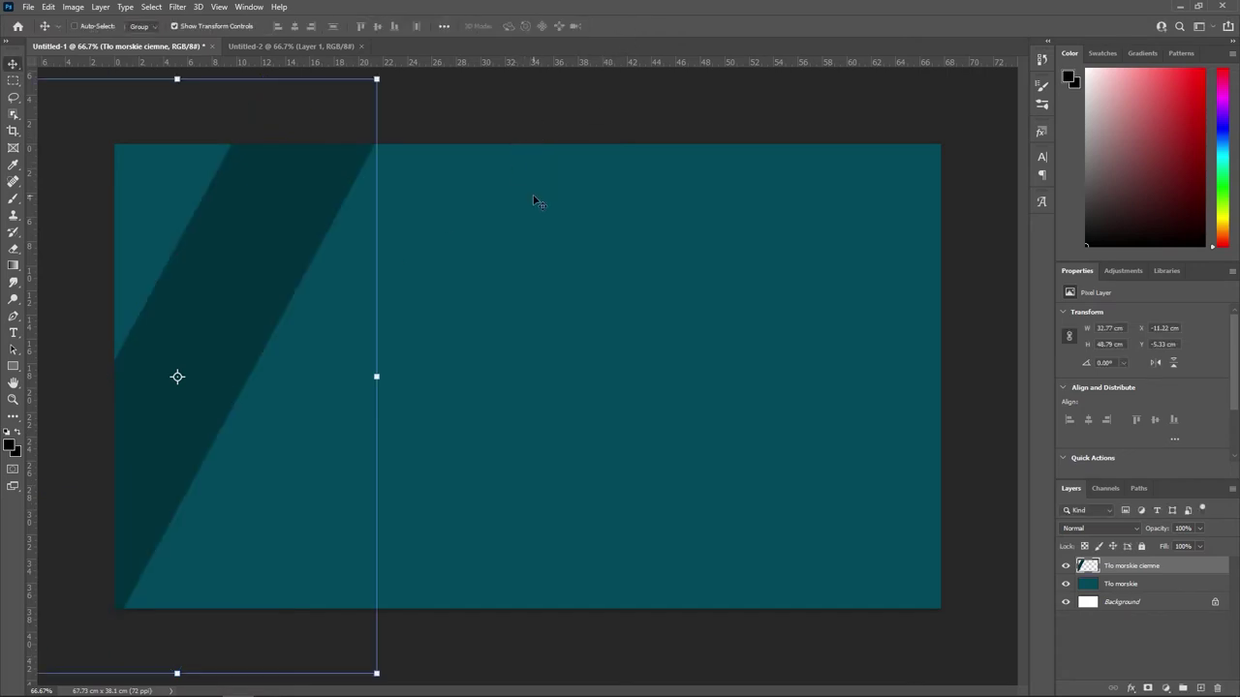
key("ctrl+h")
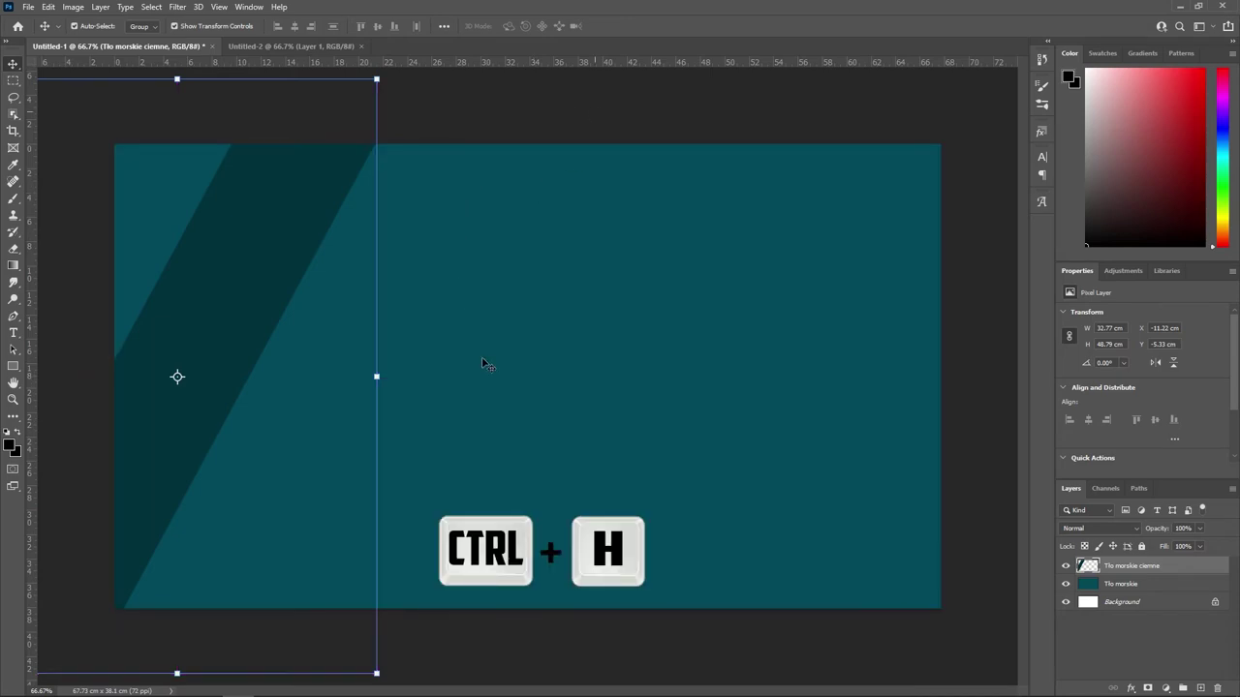
key("ctrl+h")
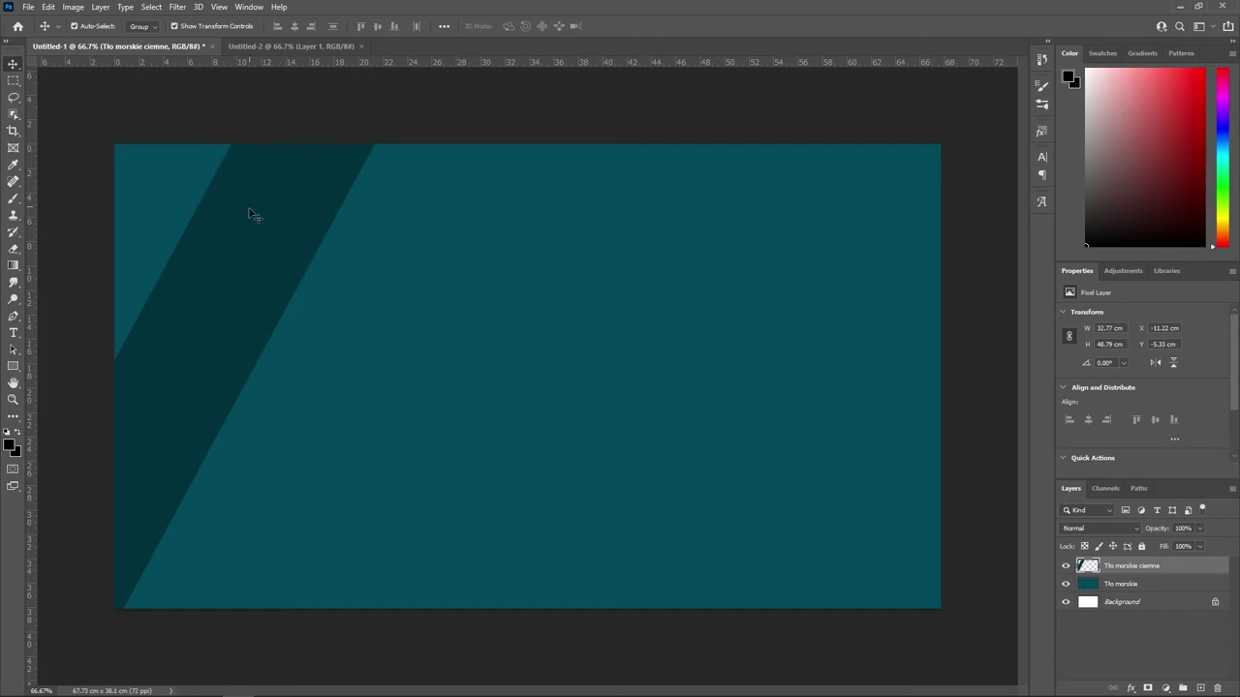
key("ctrl+h")
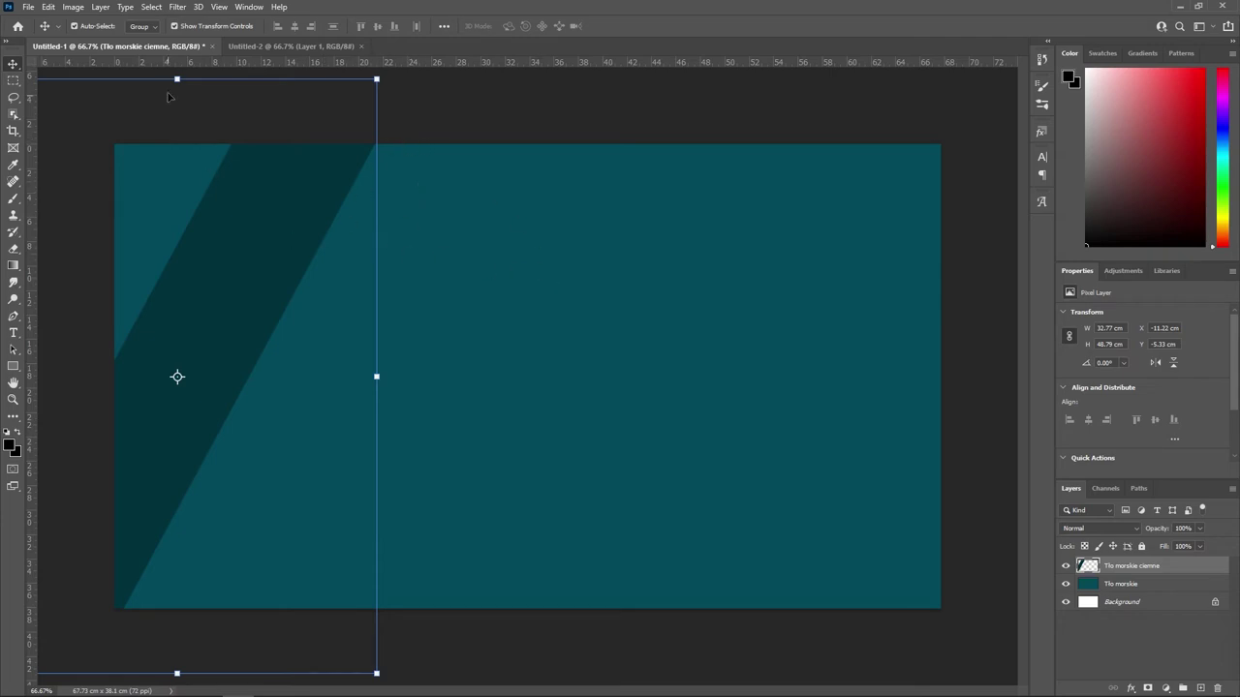
left_click(49, 9)
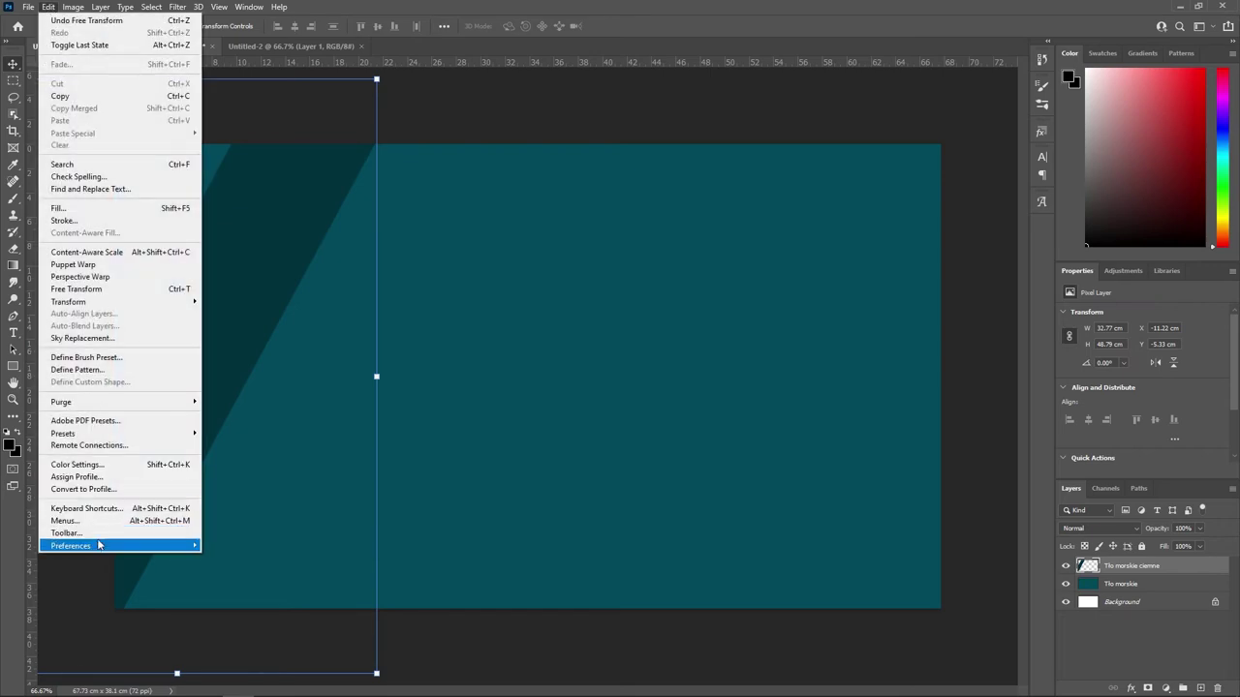
mouse_move(71, 546)
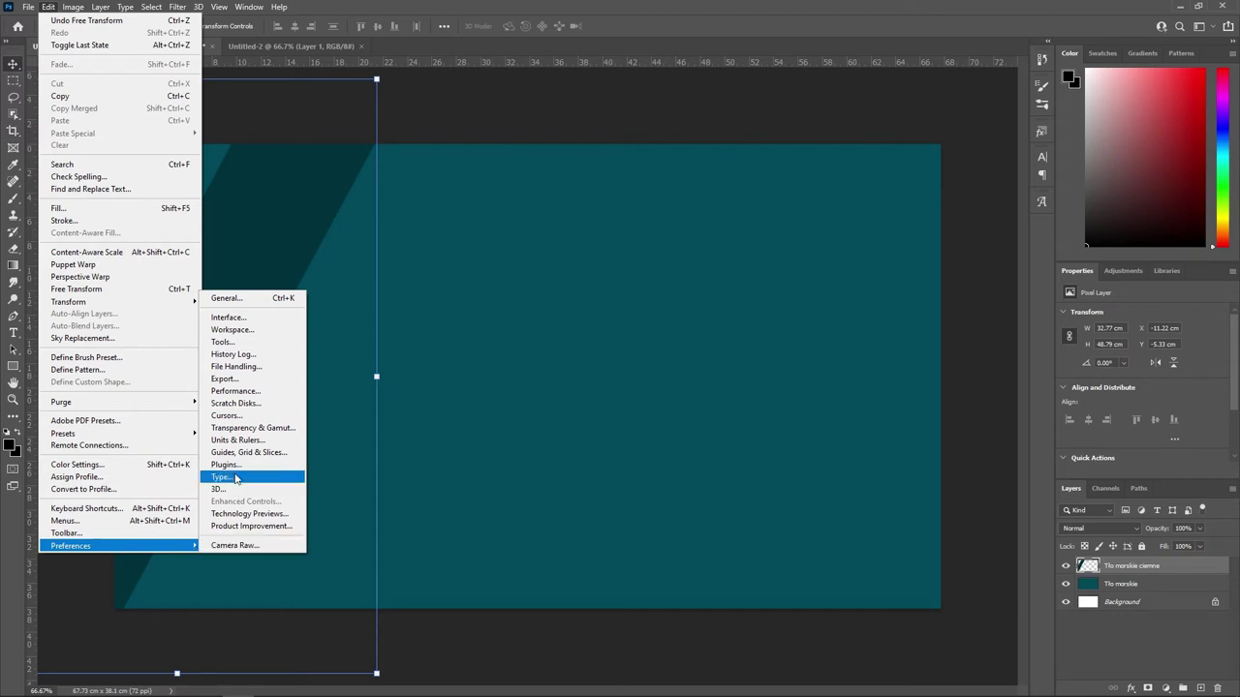
left_click(244, 397)
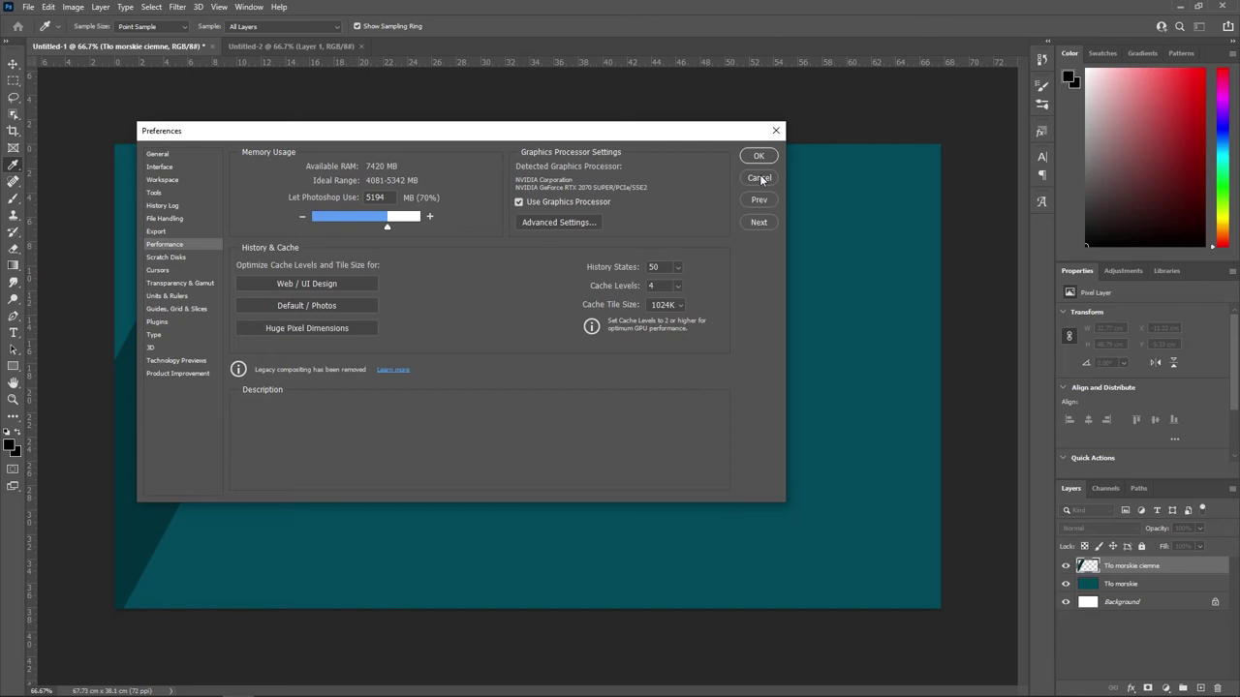
left_click(758, 178)
key("v")
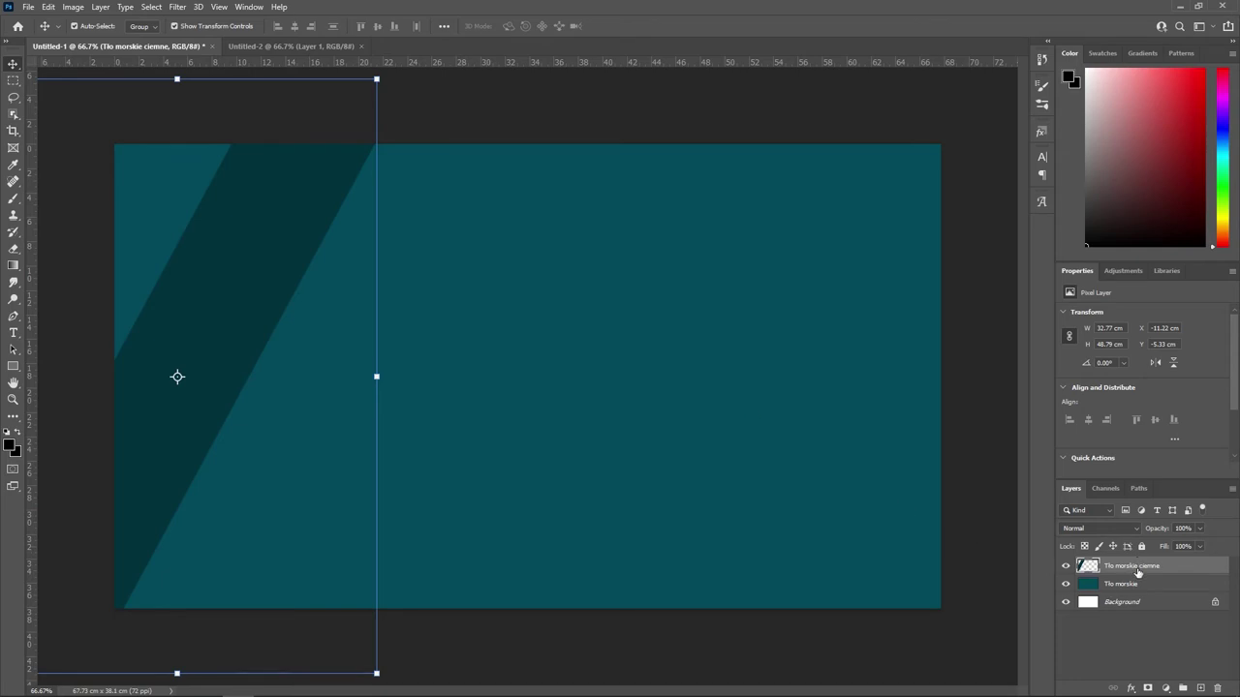
Duplicate the Tło morskie ciemne layer as 'Tło morskie ciemne copy' using Duplicate Layer.
key("ctrl+j")
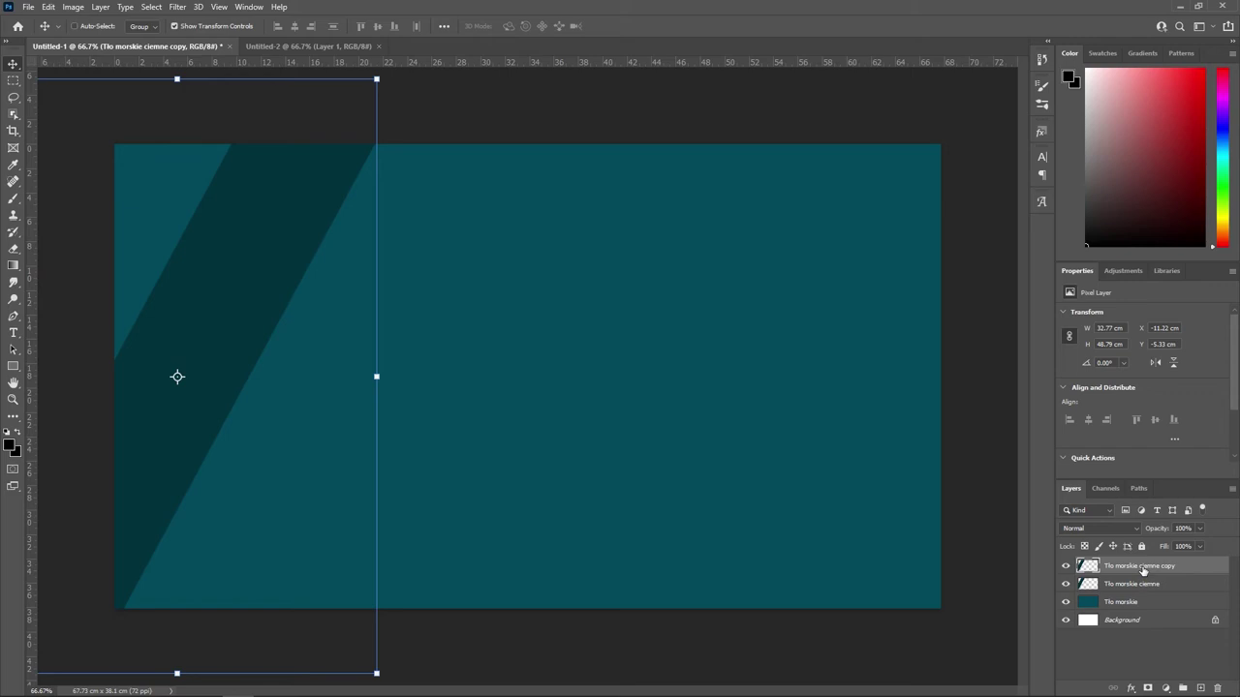
key("ctrl+e")
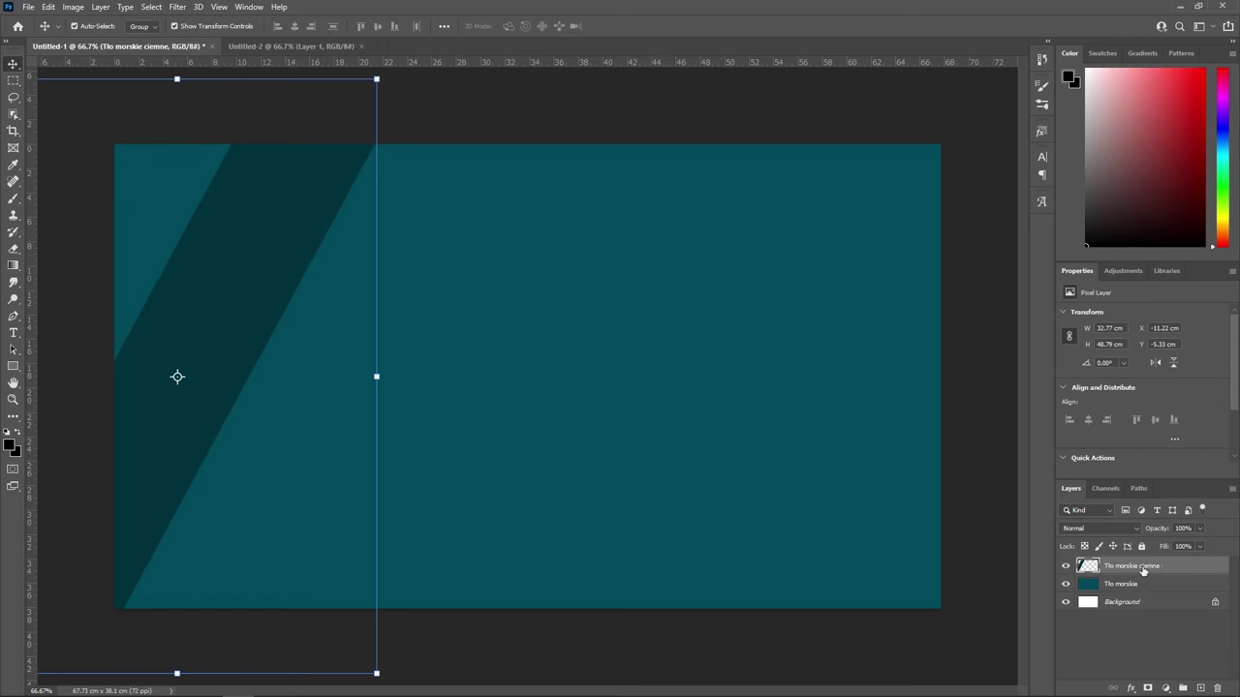
right_click(1141, 570)
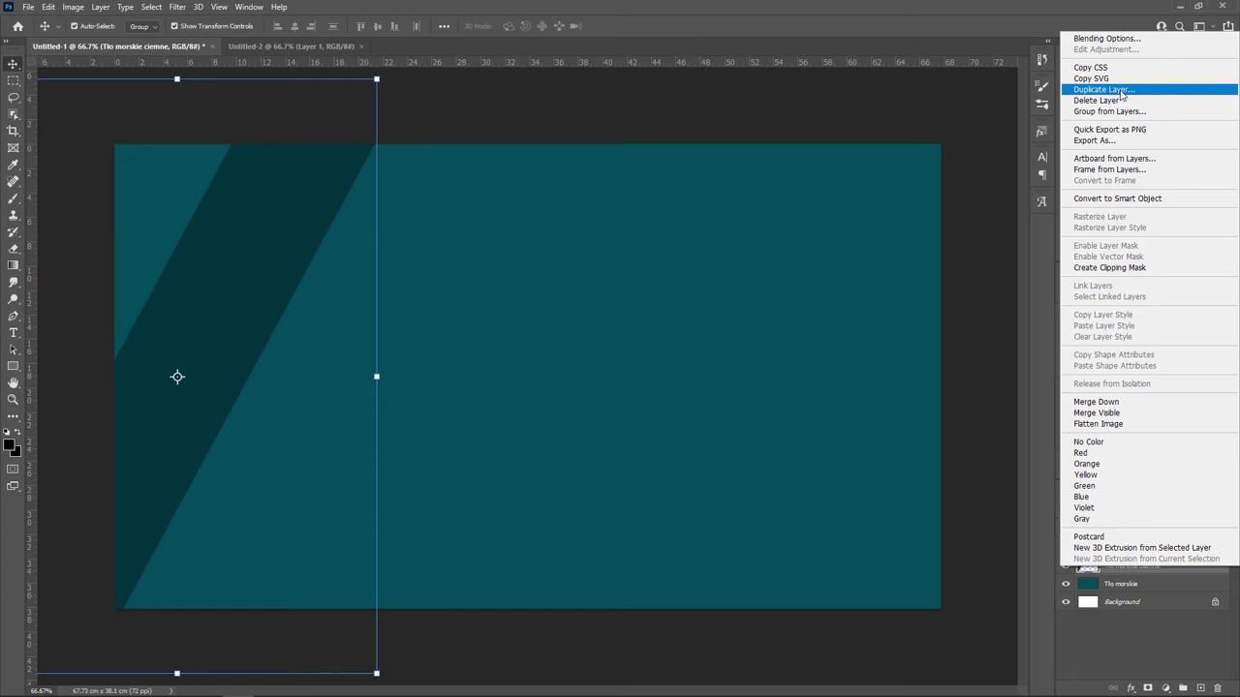
left_click(1121, 93)
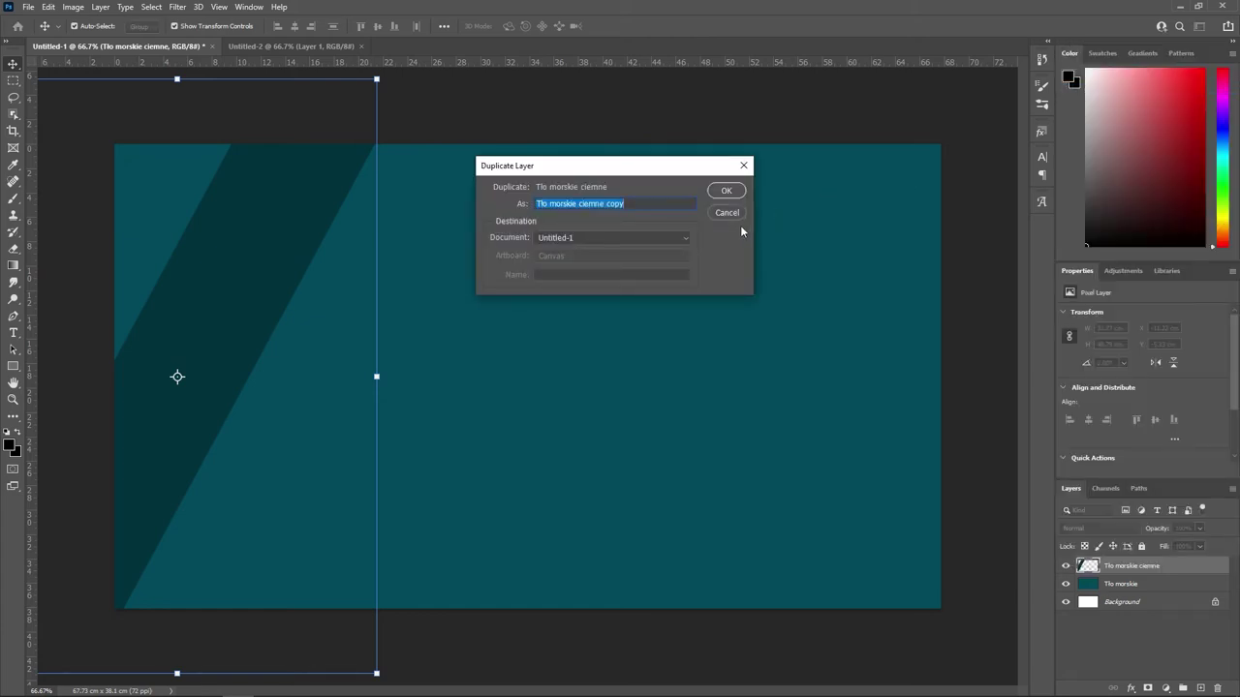
left_click(726, 190)
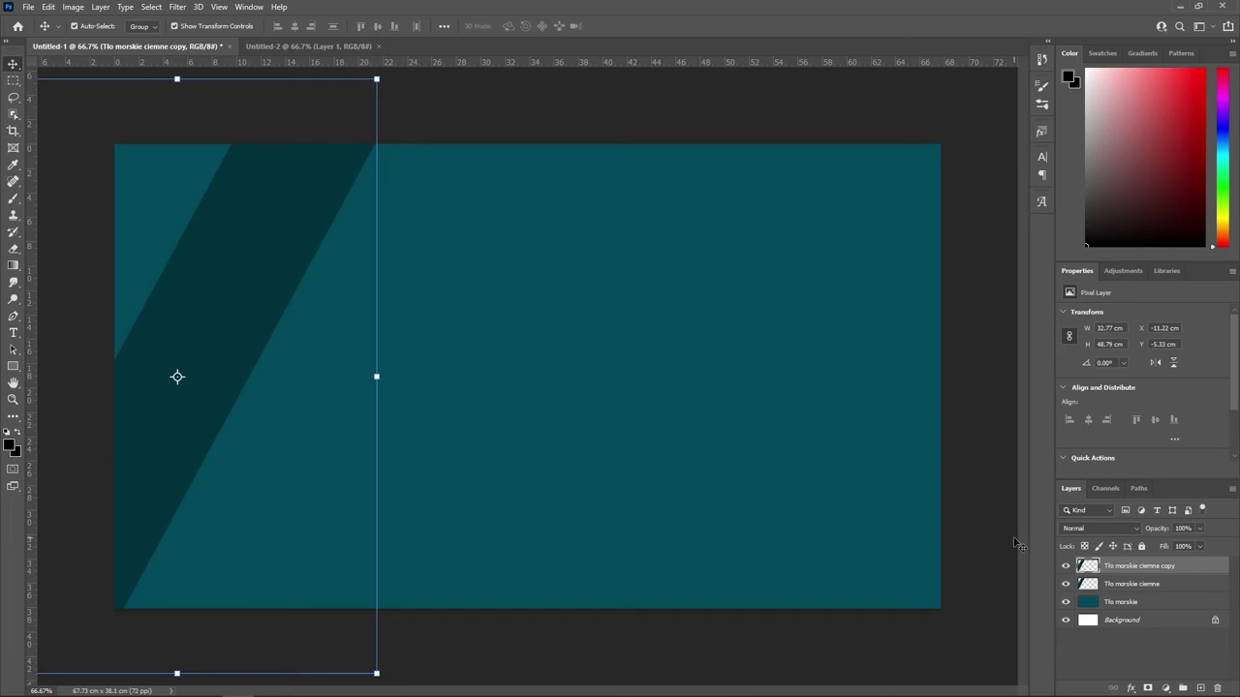
Drag the stripe copy to the canvas's right edge, forming a second parallel band.
key("ctrl+h")
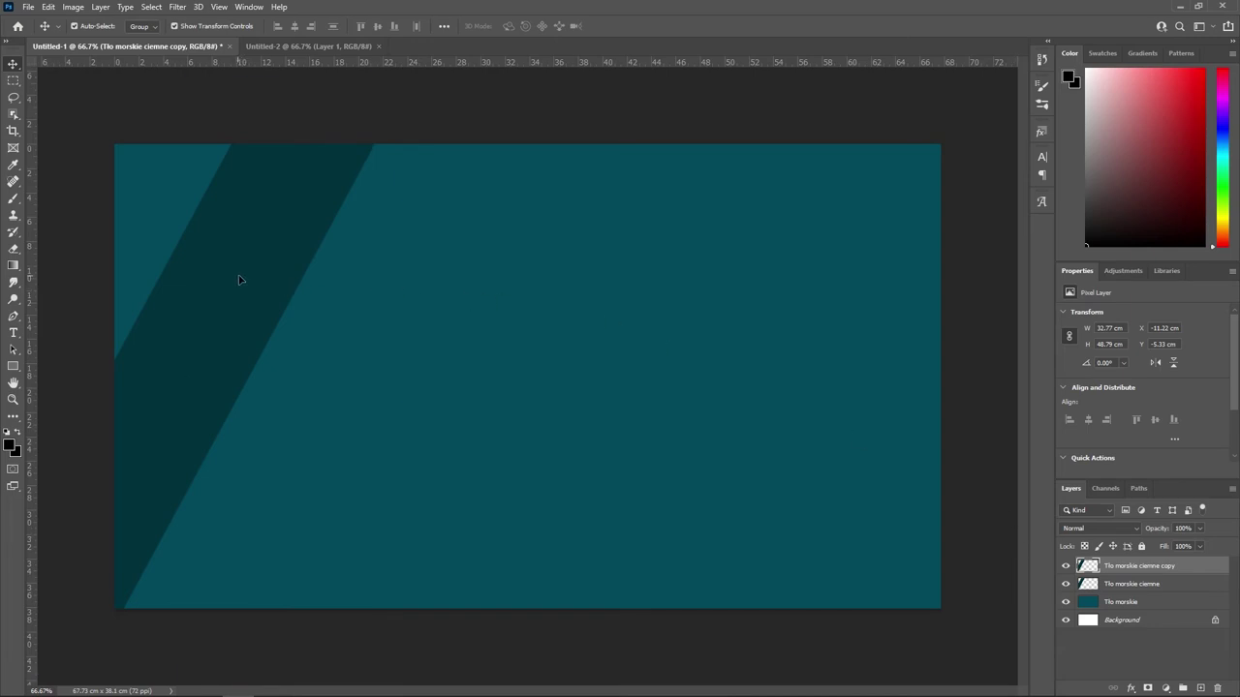
mouse_move(240, 280)
left_mouse_down()
mouse_move(963, 386)
mouse_move(930, 441)
left_mouse_up()
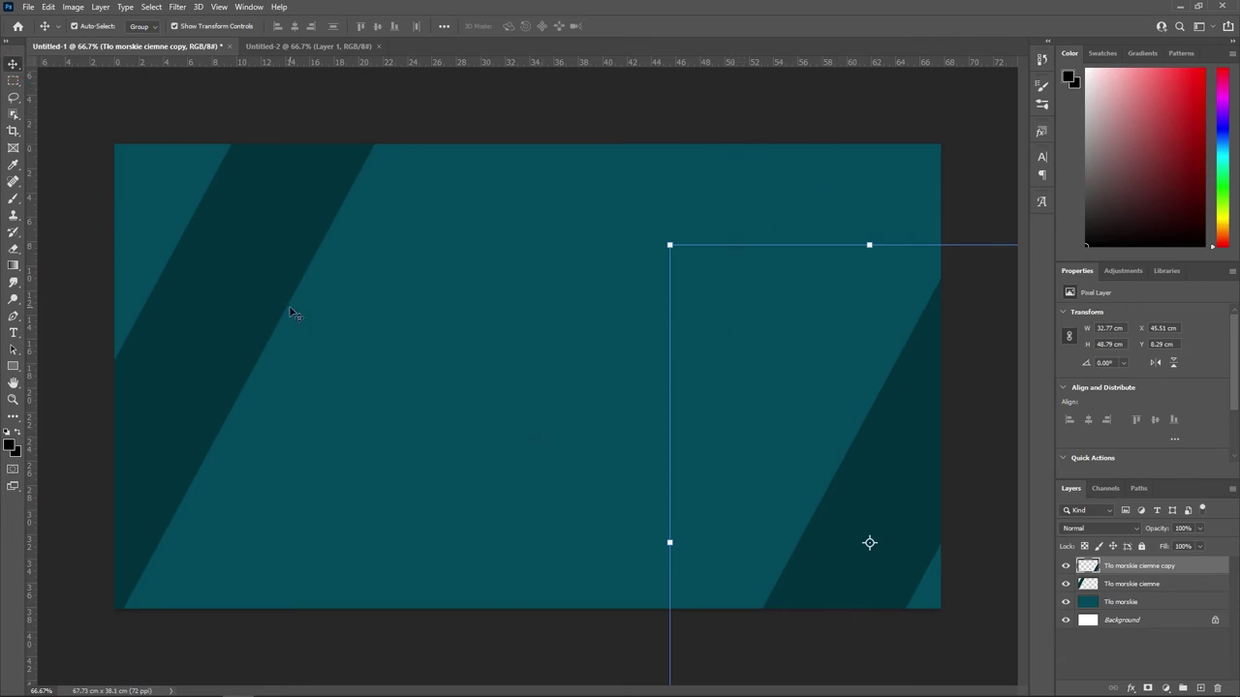
left_click(259, 292)
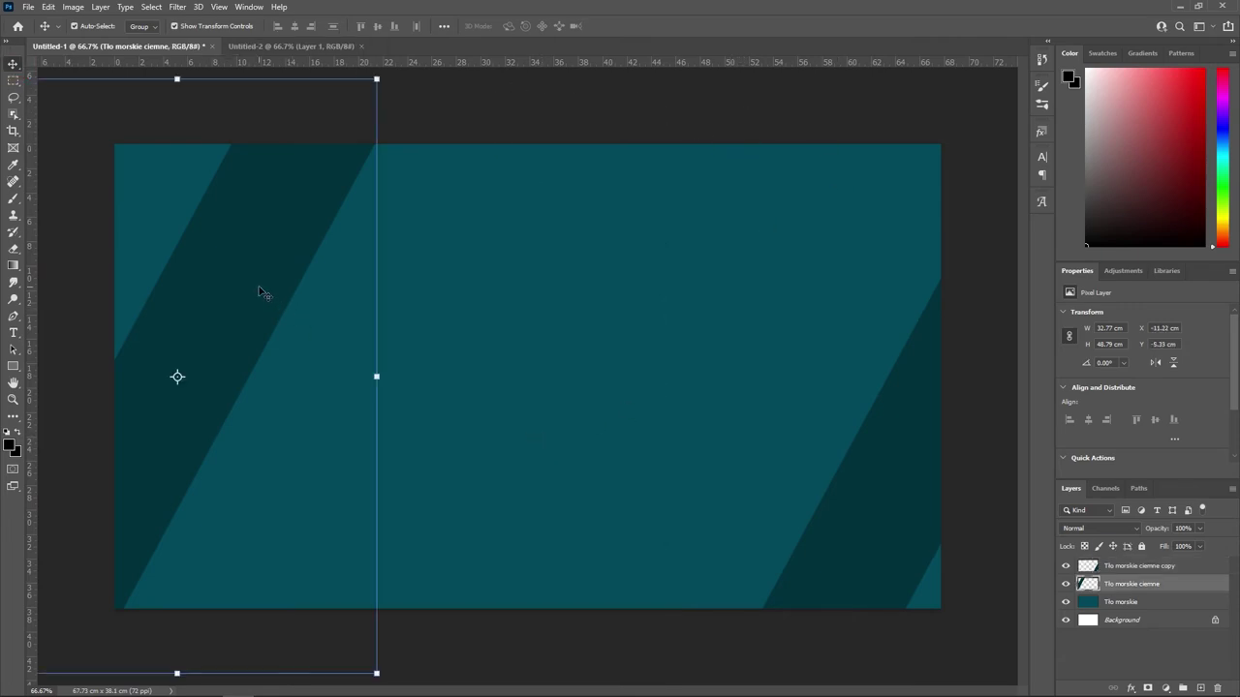
left_click(918, 452)
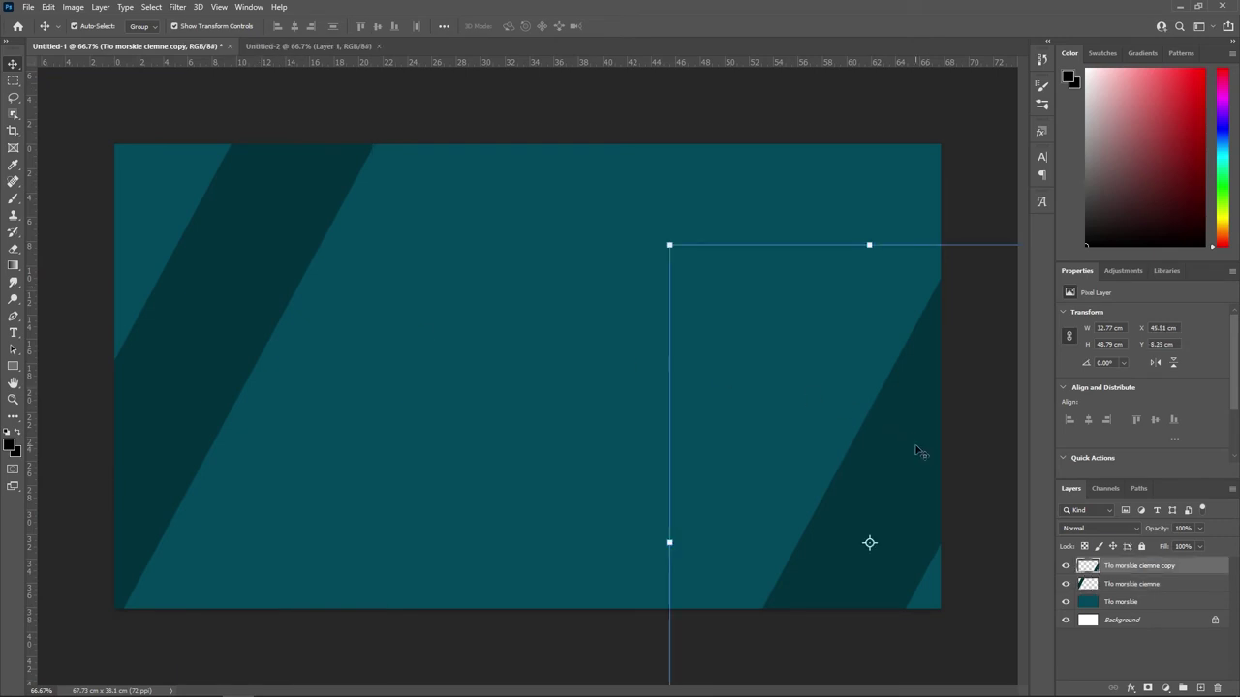
left_click(260, 258)
left_click(911, 488)
left_click(281, 240)
left_click(899, 466)
left_click(243, 237)
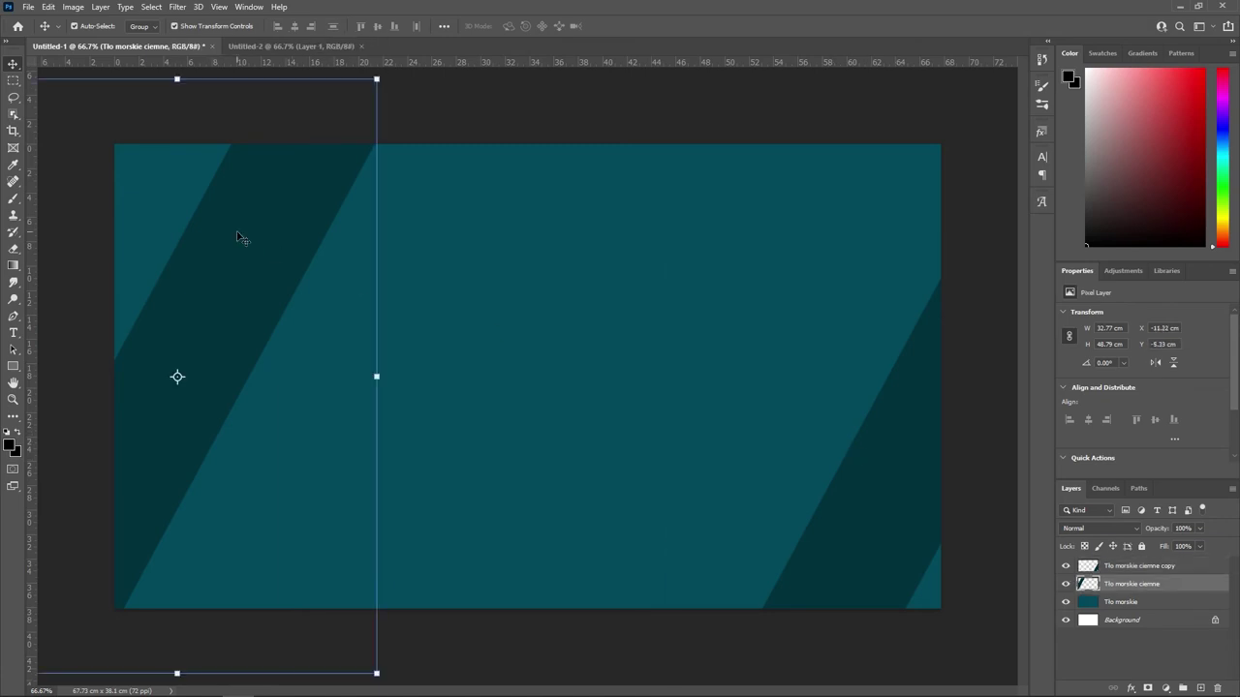
Change the Move tool's Auto-Select target from Group to Layer.
left_click(103, 31)
left_click(725, 316)
left_click(893, 465)
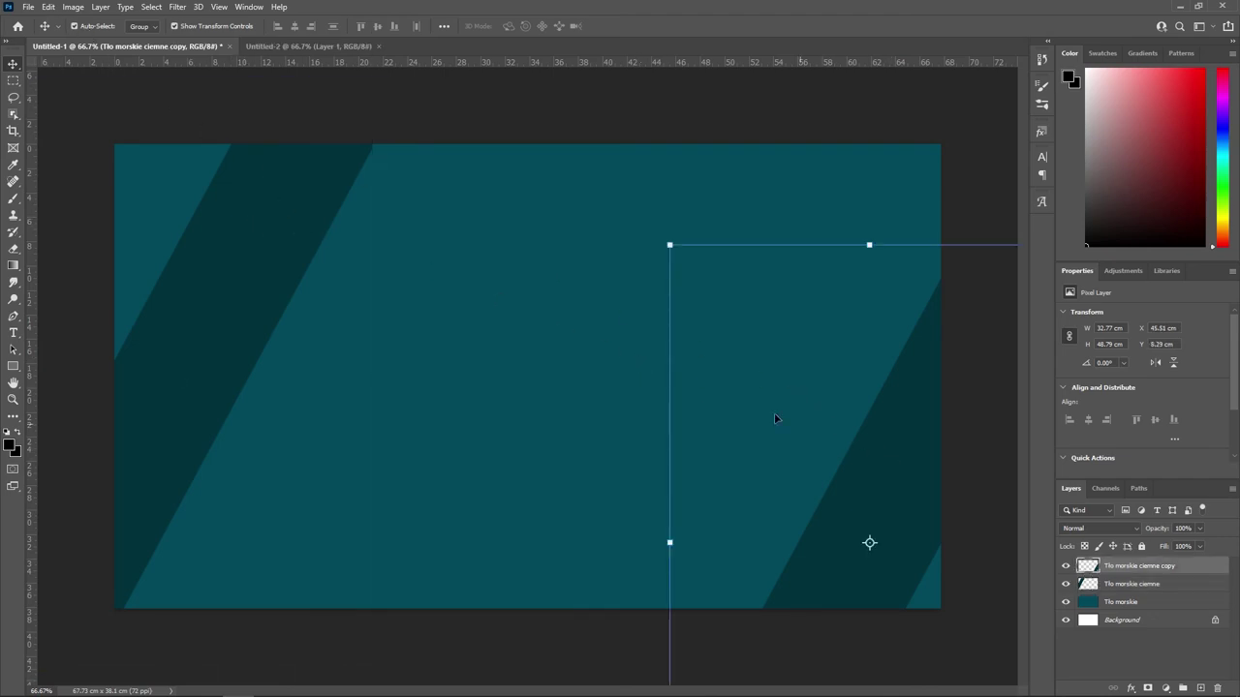
left_click(257, 238)
left_click(907, 496)
left_click(147, 26)
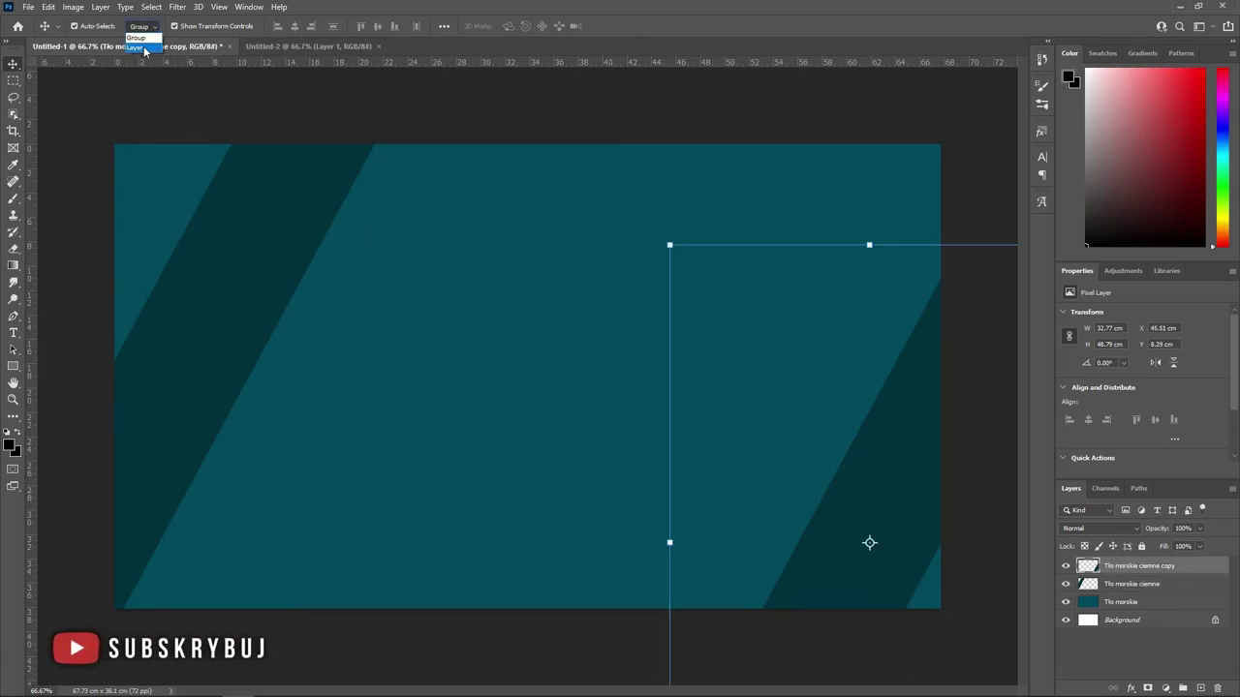
left_click(140, 46)
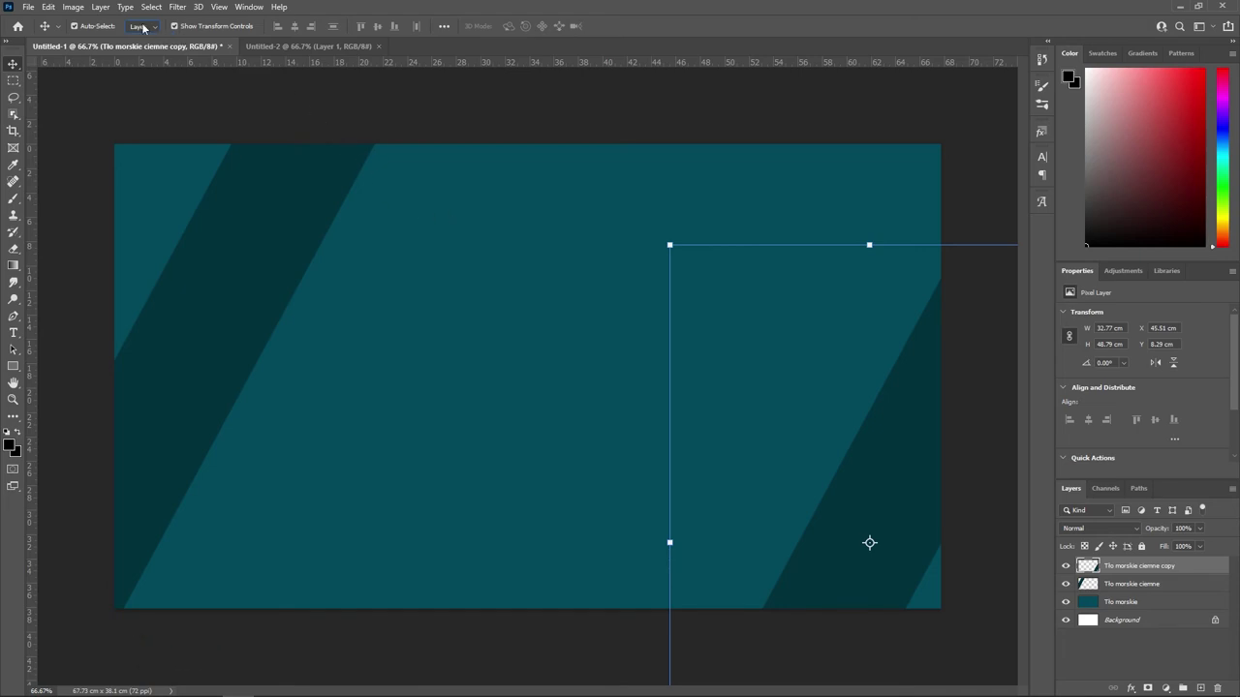
left_click(147, 27)
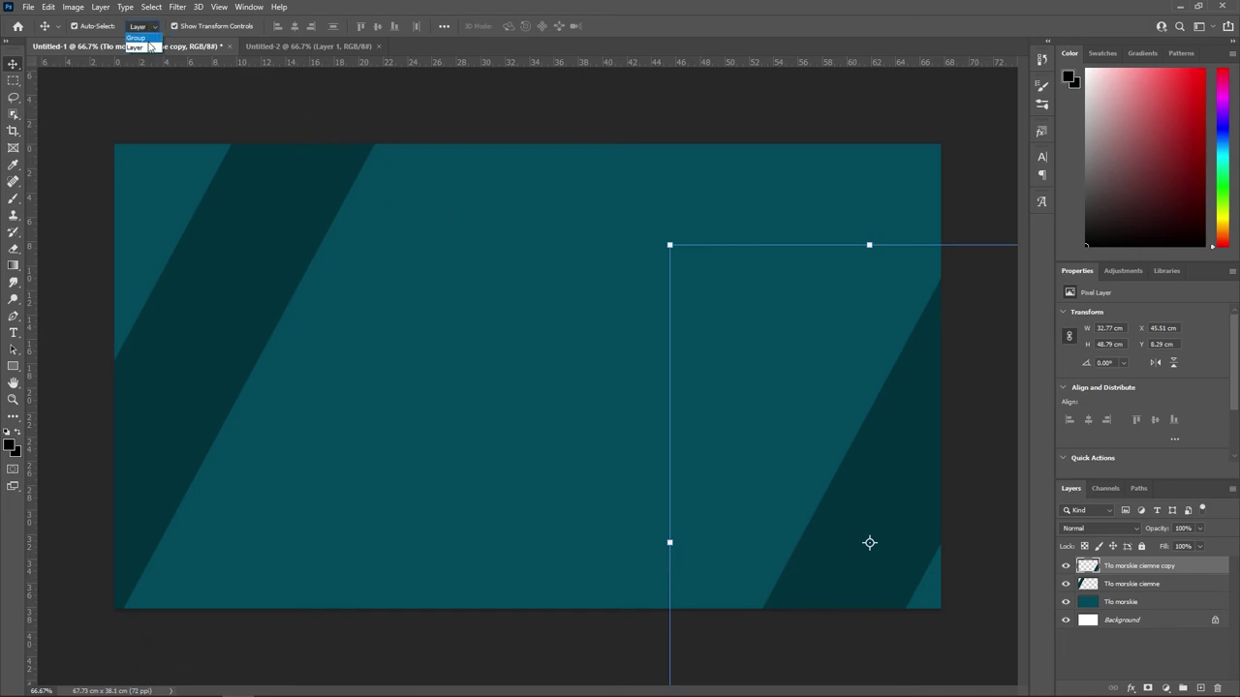
left_click(155, 29)
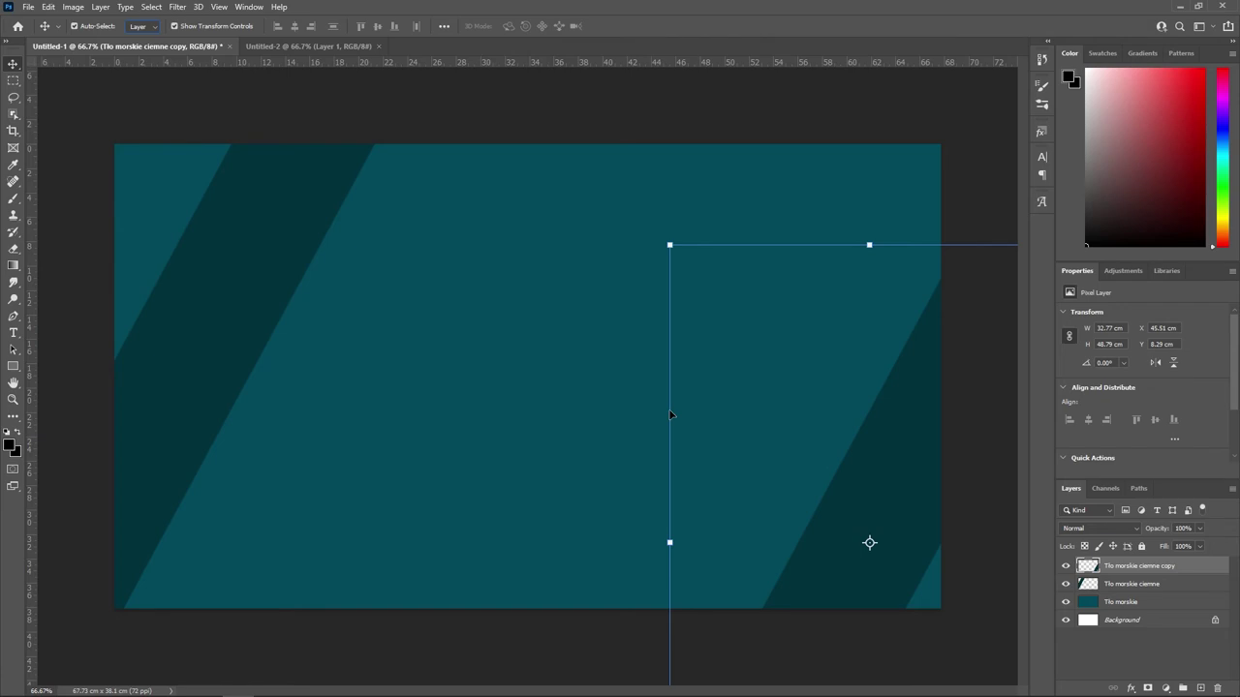
Duplicate the right-edge stripe as 'Tło morskie ciemne copy 2' and place it at the canvas centre.
key("ctrl")
key("ctrl+j")
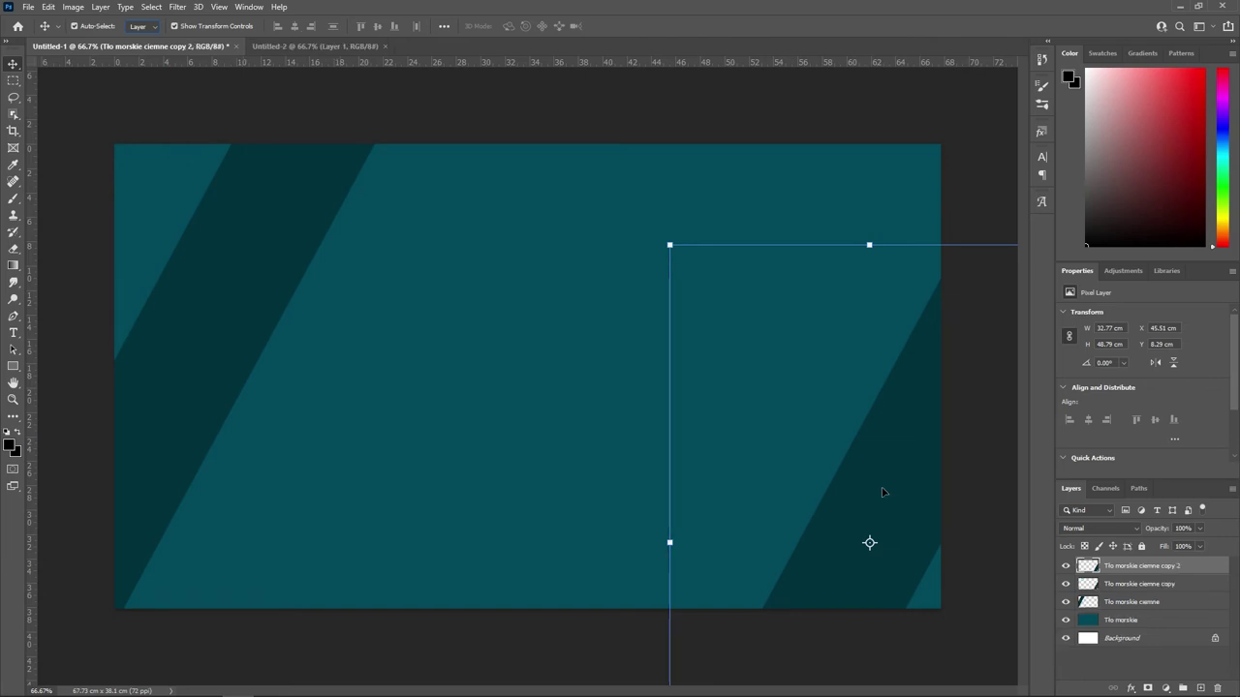
left_click_drag(881, 492, 535, 320)
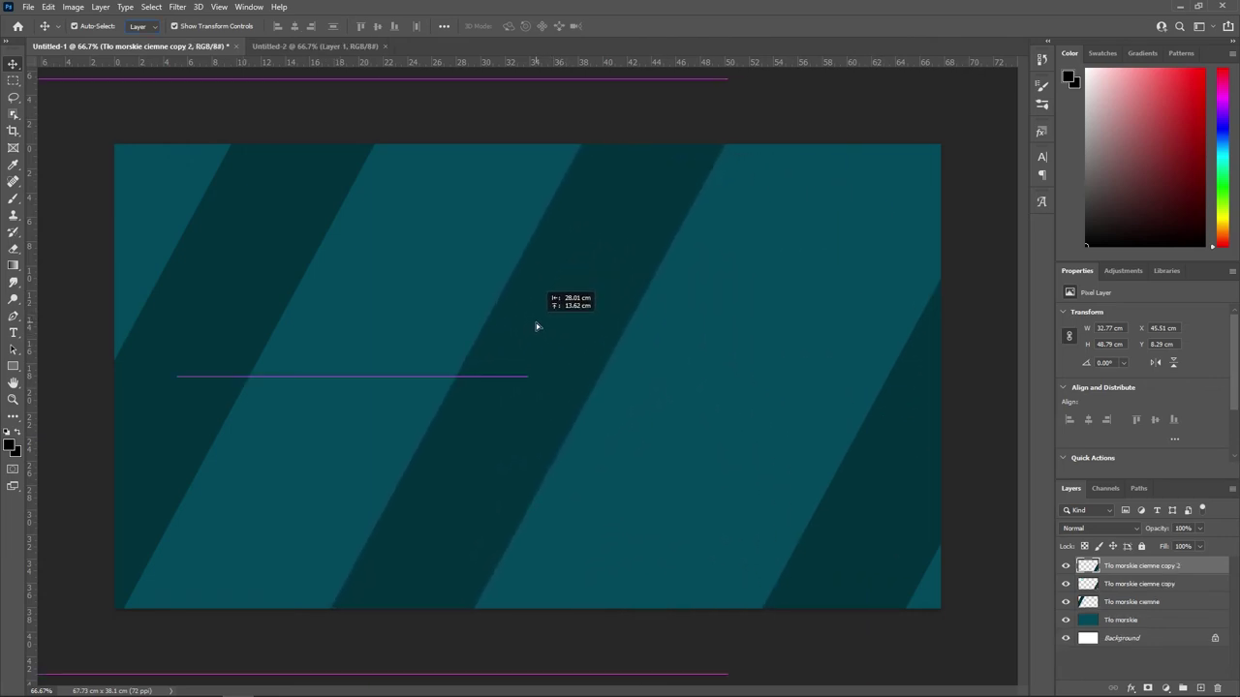
left_click_drag(535, 320, 535, 326)
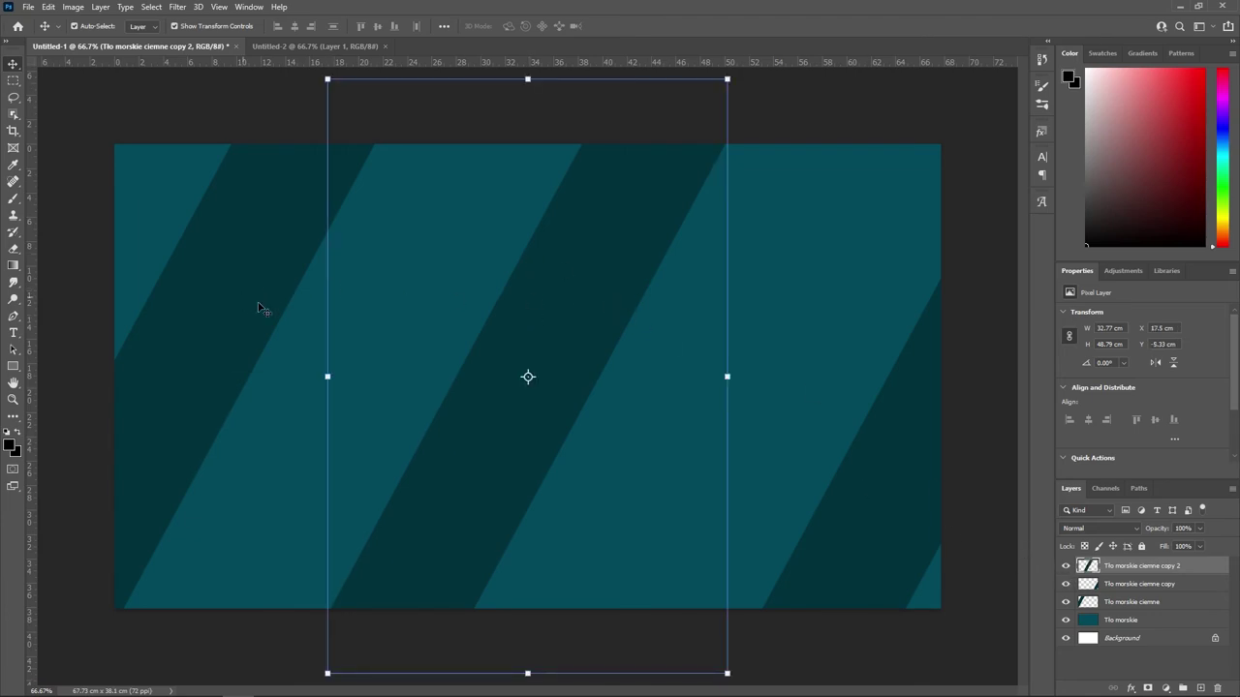
left_click(1150, 601)
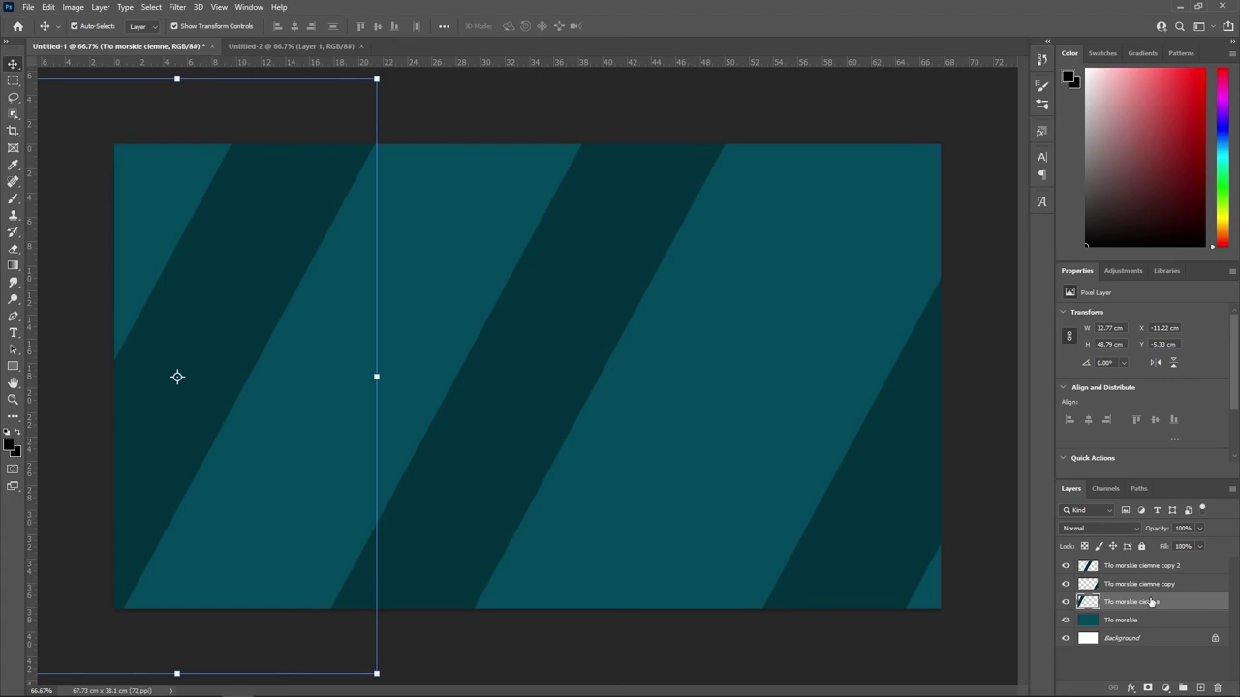
left_click(1143, 584)
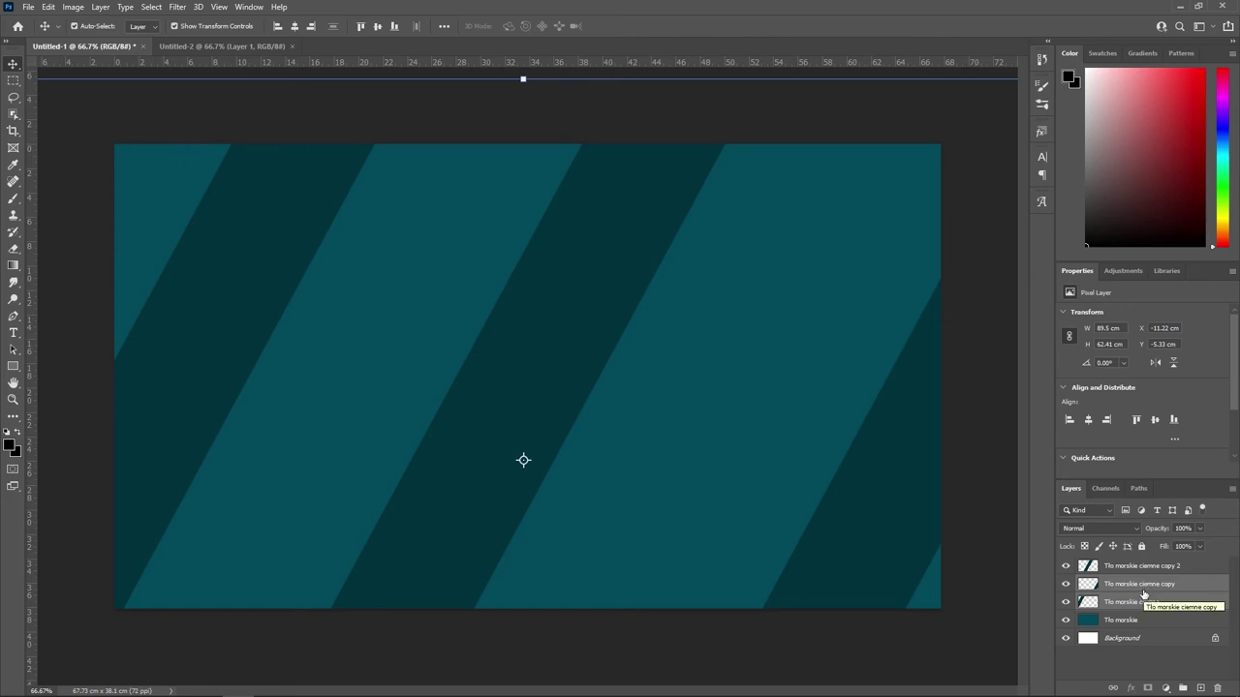
Select Tlo morskie ciemne and Tlo morskie ciemne copy together, leaving copy 2 unselected.
left_click(909, 634)
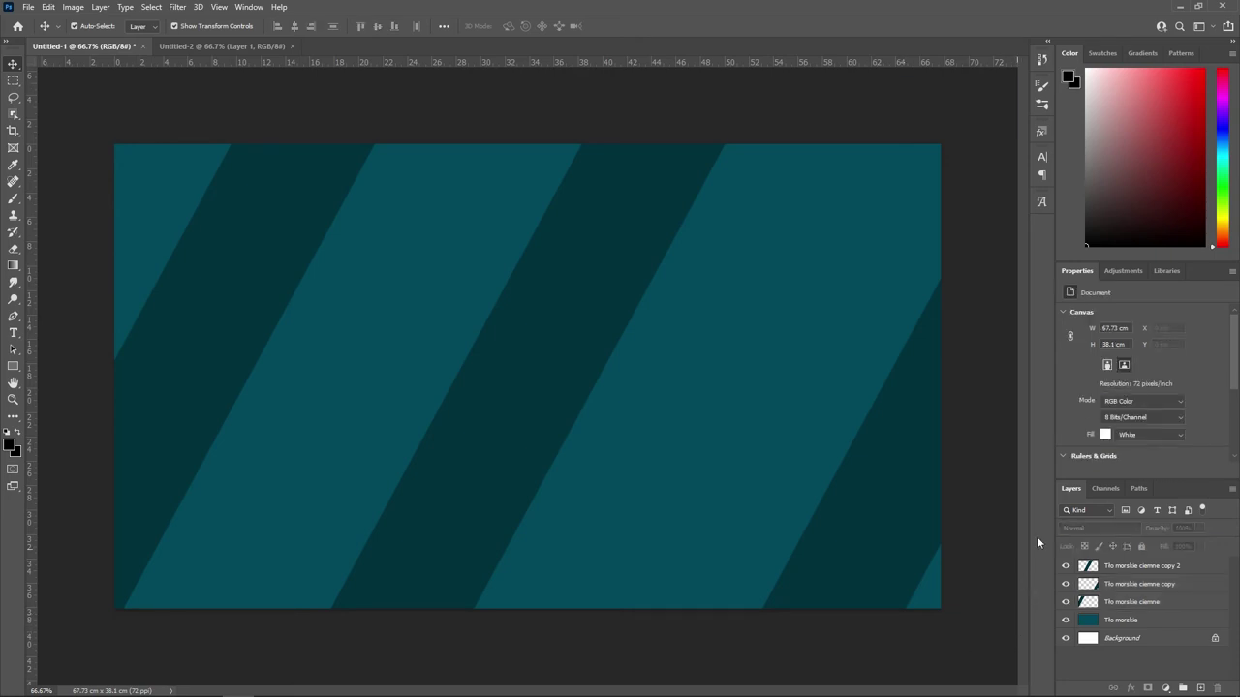
left_click(1121, 605)
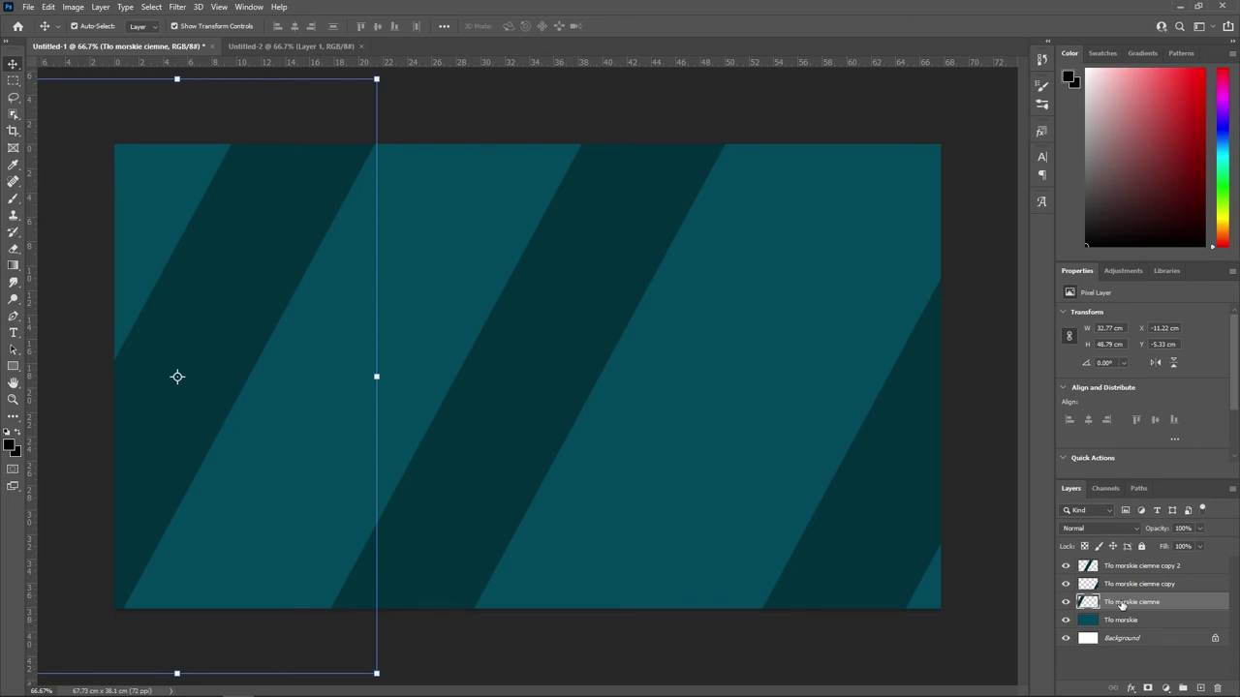
double_click(1122, 602)
key("Return")
left_click(1128, 570, "shift")
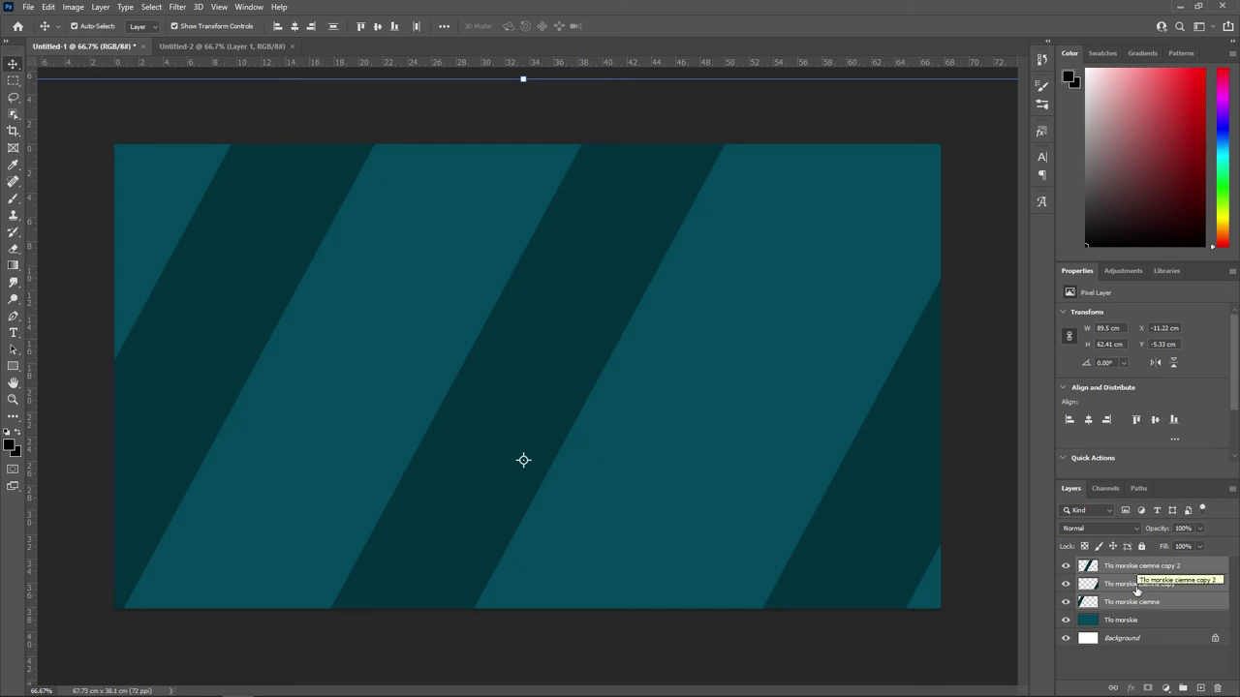
left_click(906, 644)
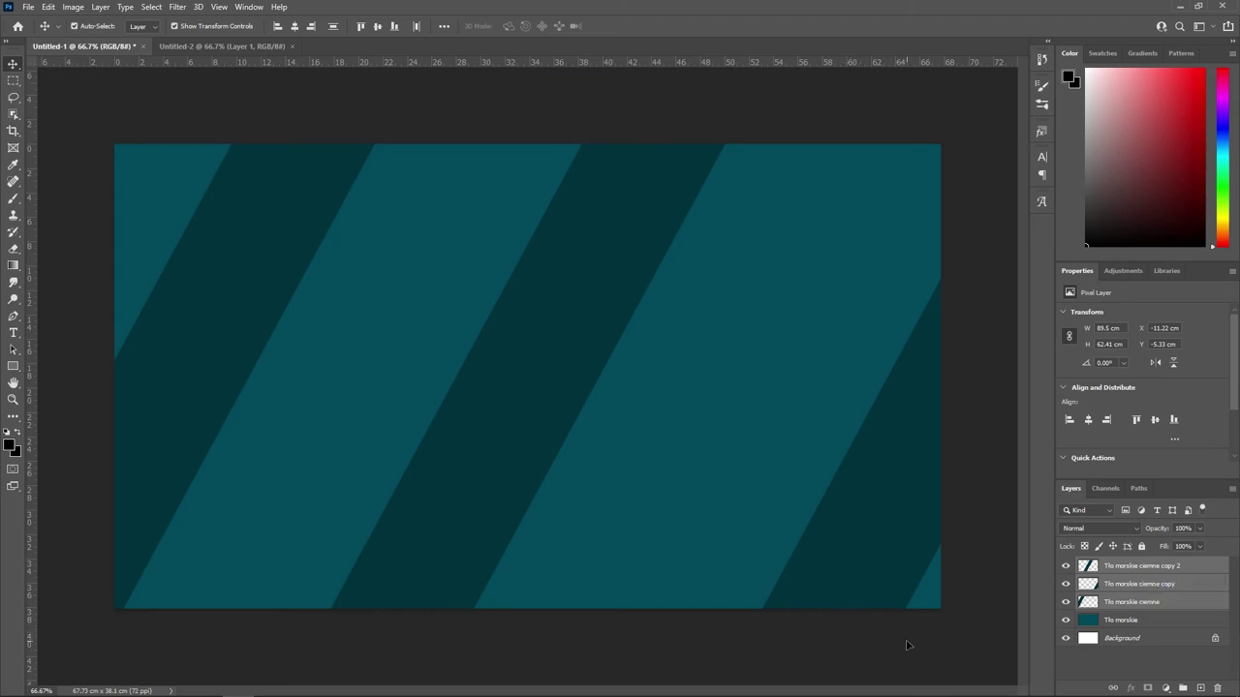
left_click(1137, 602)
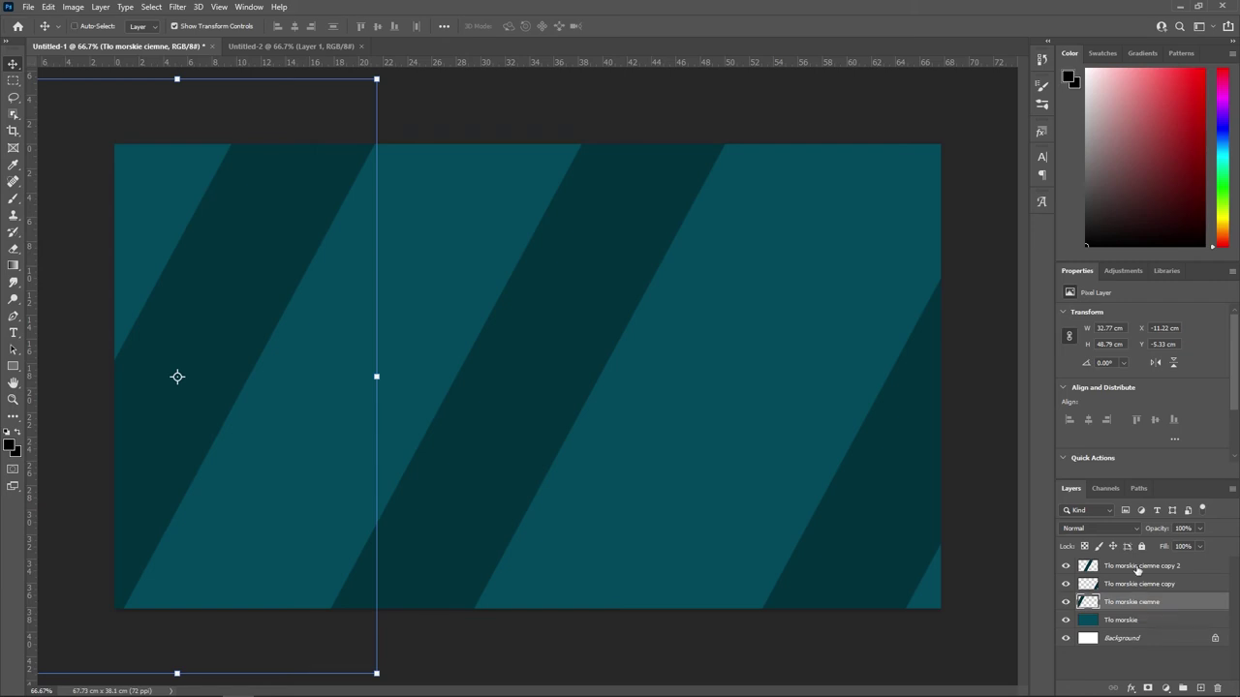
left_click(1137, 569, "ctrl")
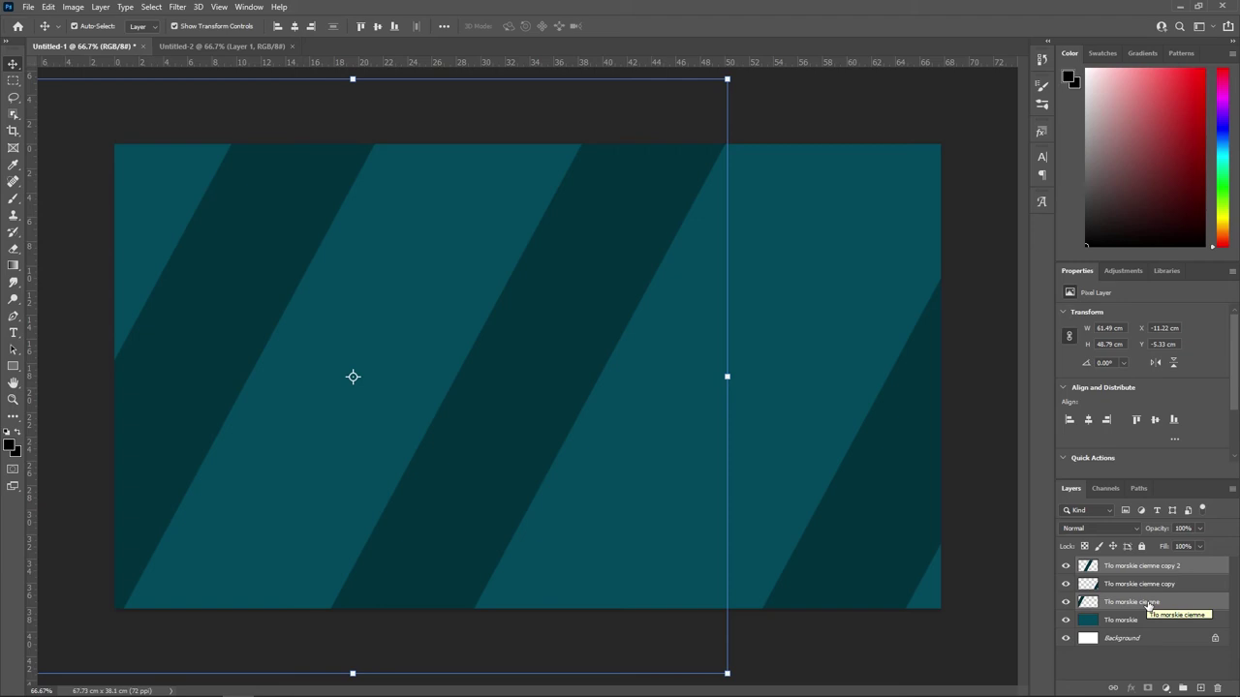
left_click(967, 628)
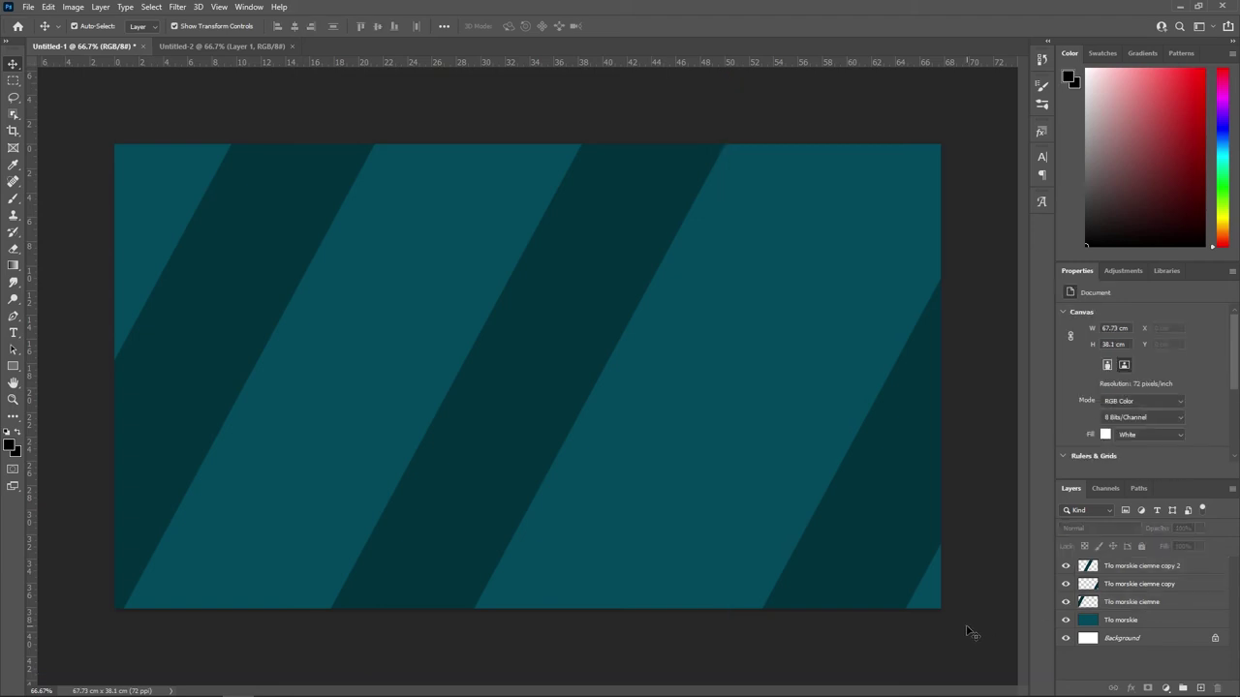
left_click(1131, 602)
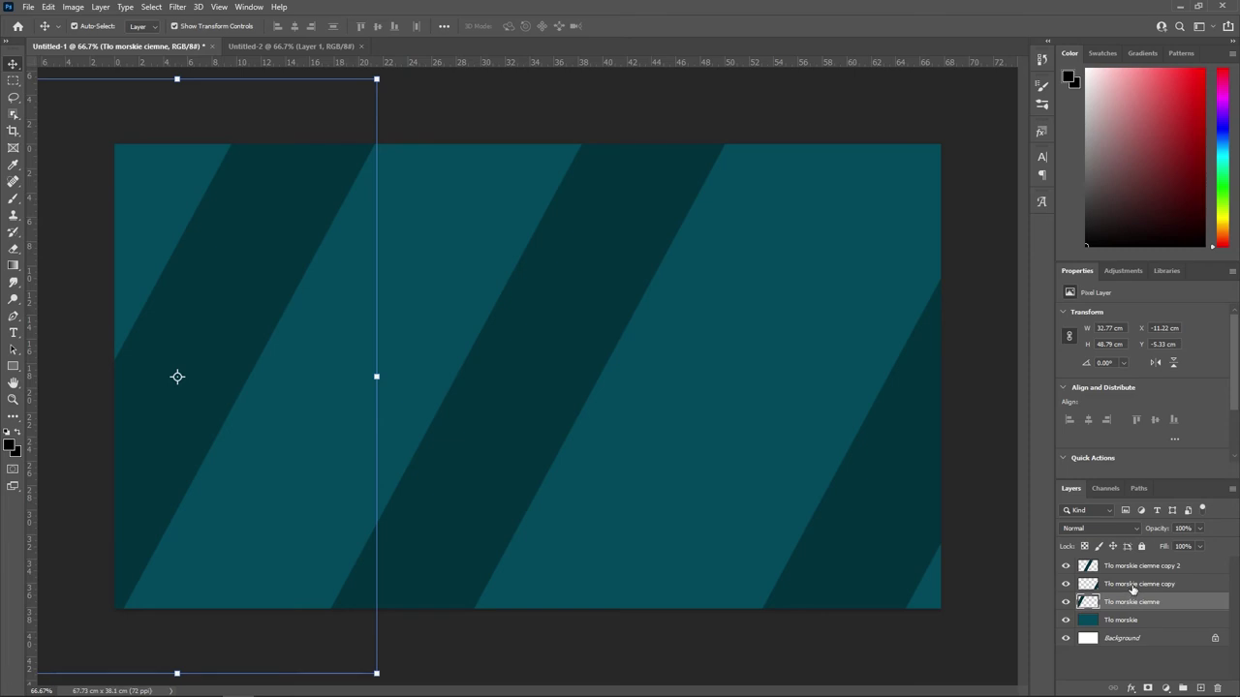
left_click(1133, 584, "shift")
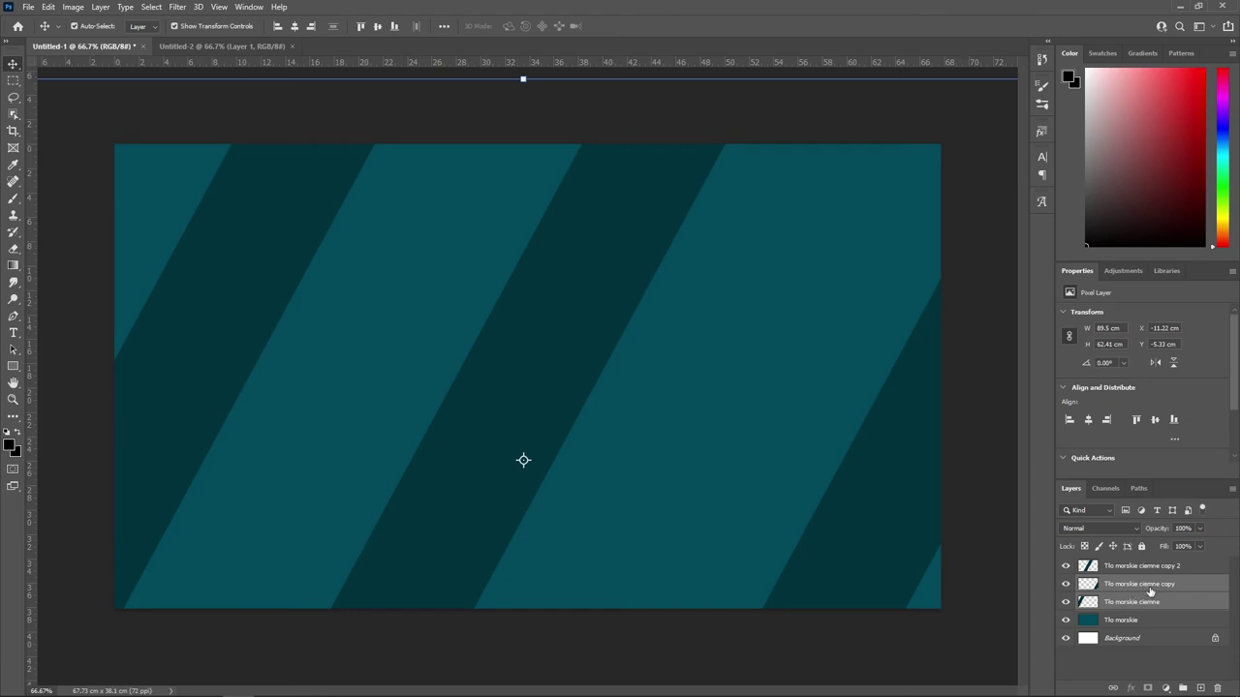
Group the two selected stripe layers with Group from Layers, naming the group 'Morskie Paski'.
right_click(1146, 587)
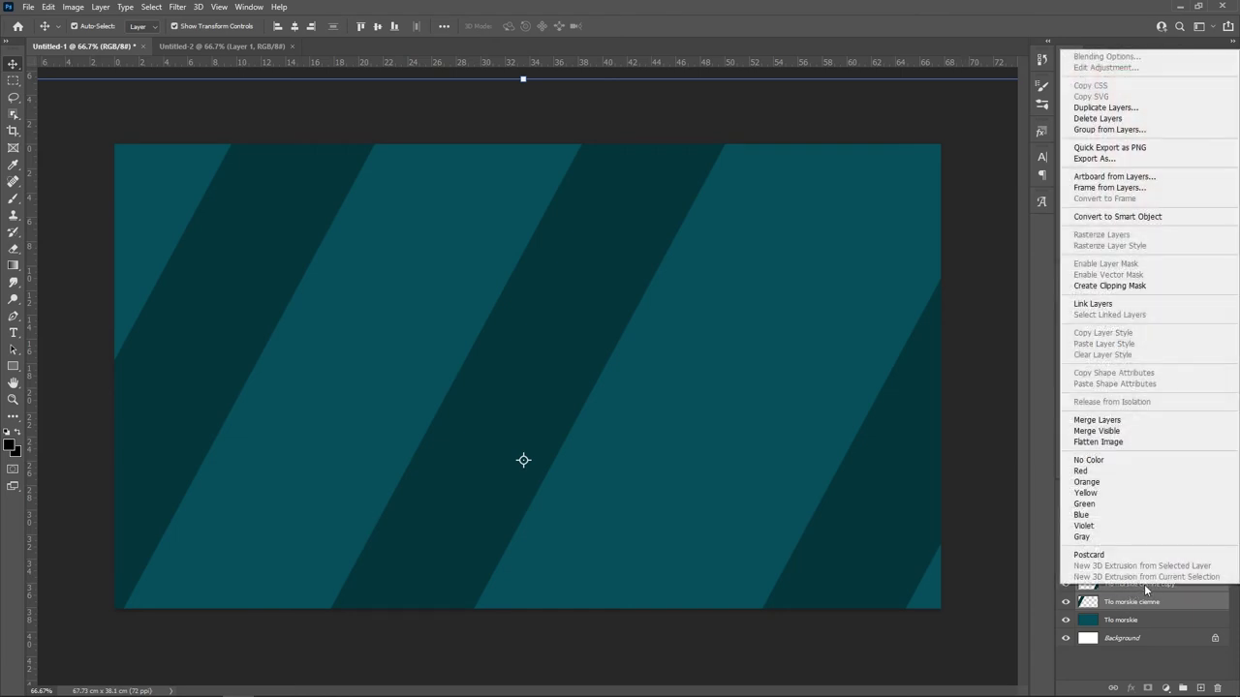
left_click(1128, 132)
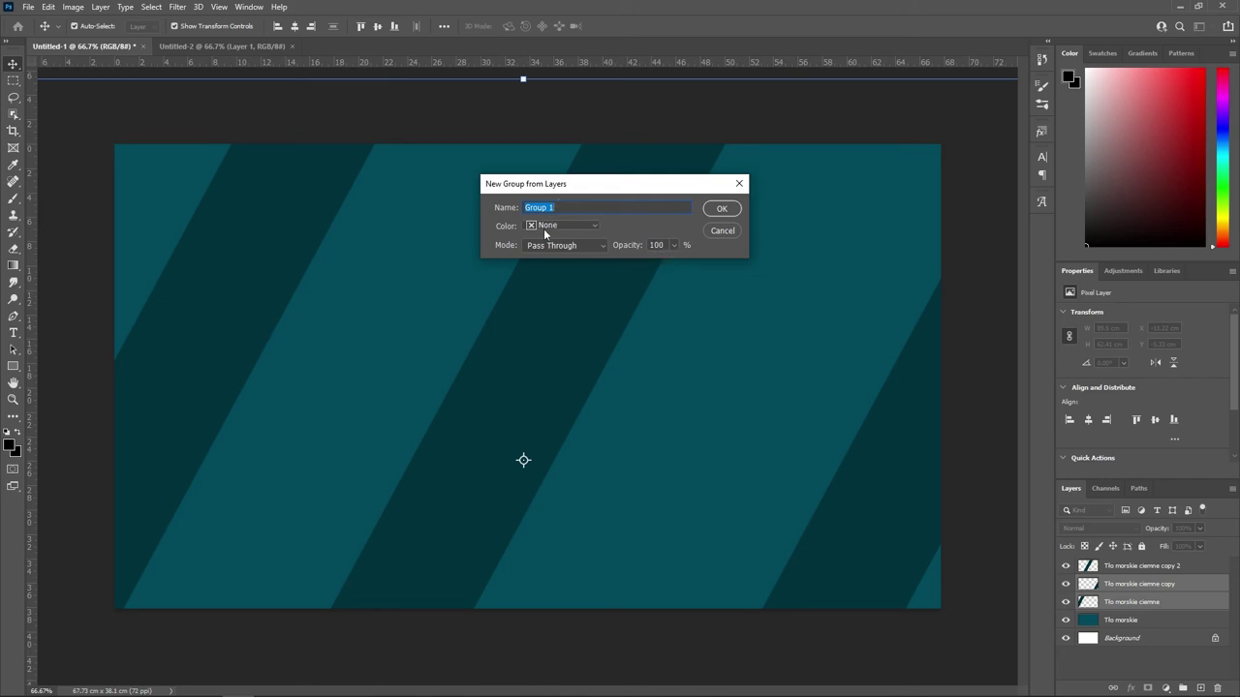
type("M")
type("orskie Pa")
type("ski")
key("Return")
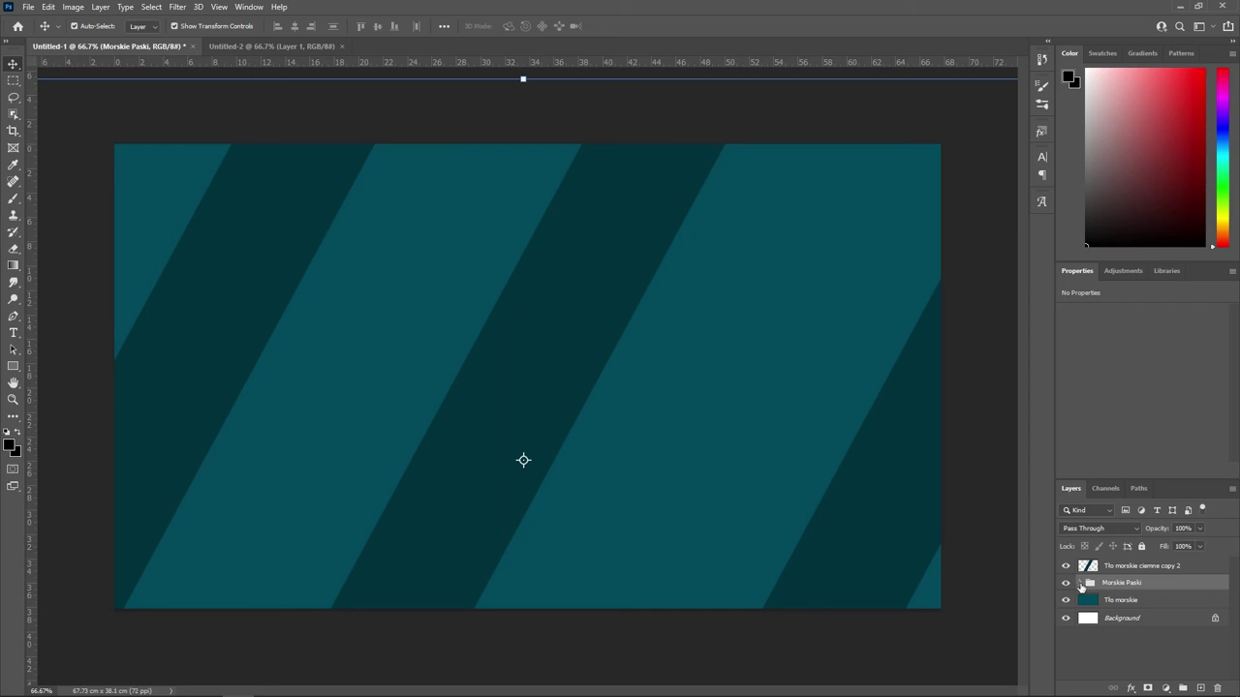
Expand the Morskie Paski group and click the stripes on canvas to check which layers get picked.
left_click(1081, 583)
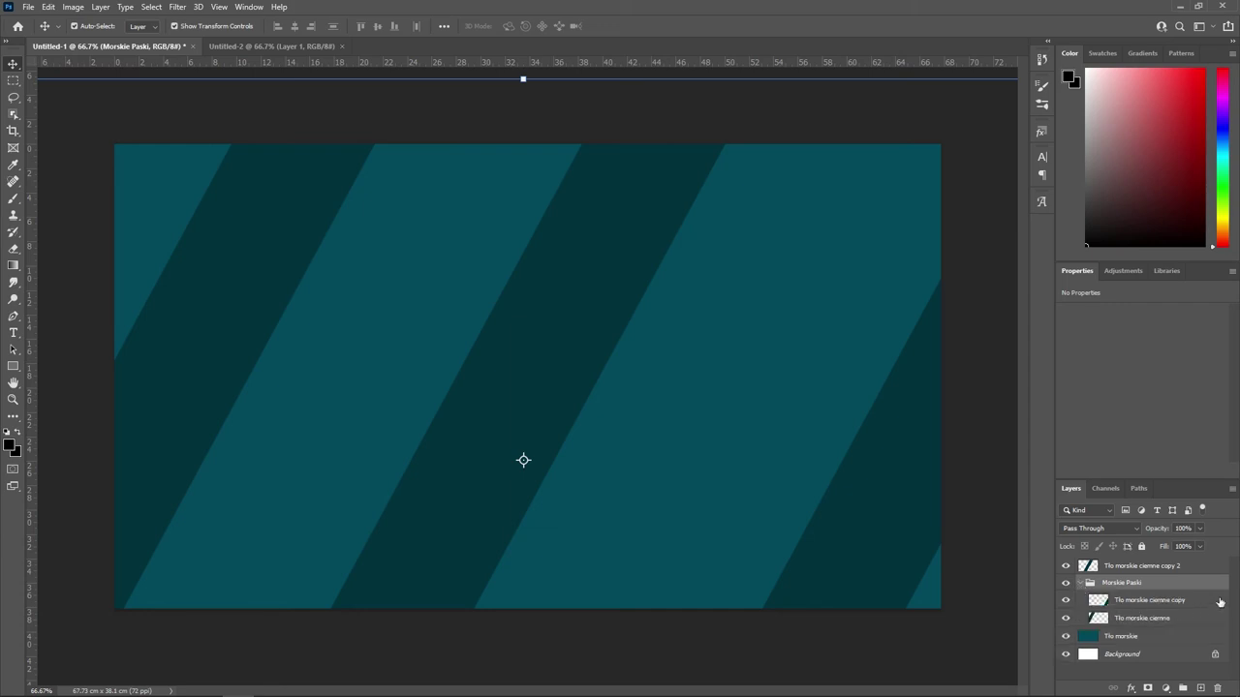
left_click(1081, 583)
left_click(1081, 583)
left_click(271, 208)
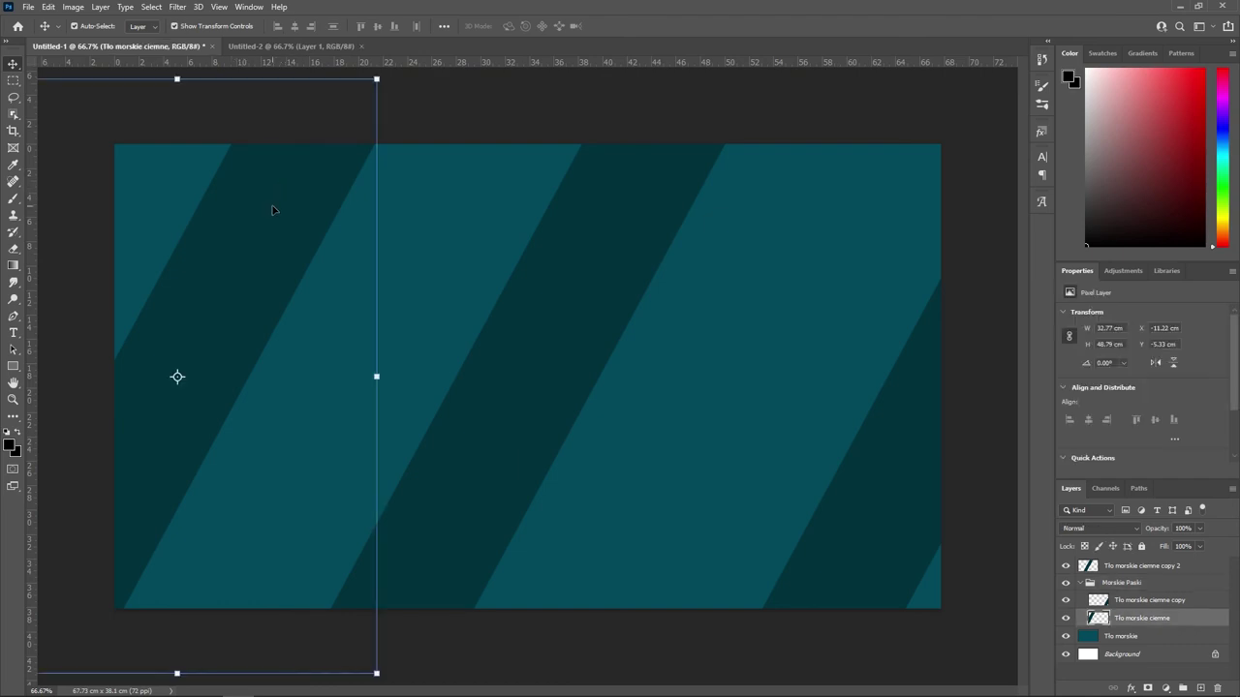
left_click(559, 319)
left_click(863, 484)
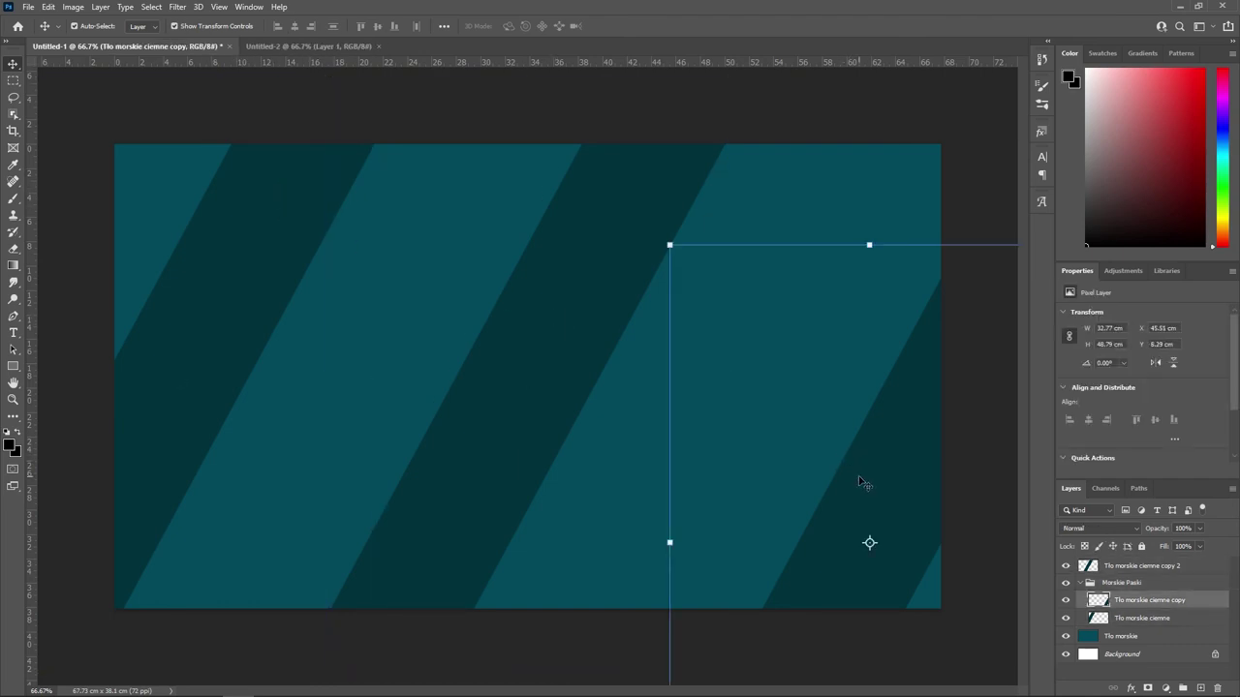
left_click(537, 327)
left_click(211, 262)
left_click(515, 376)
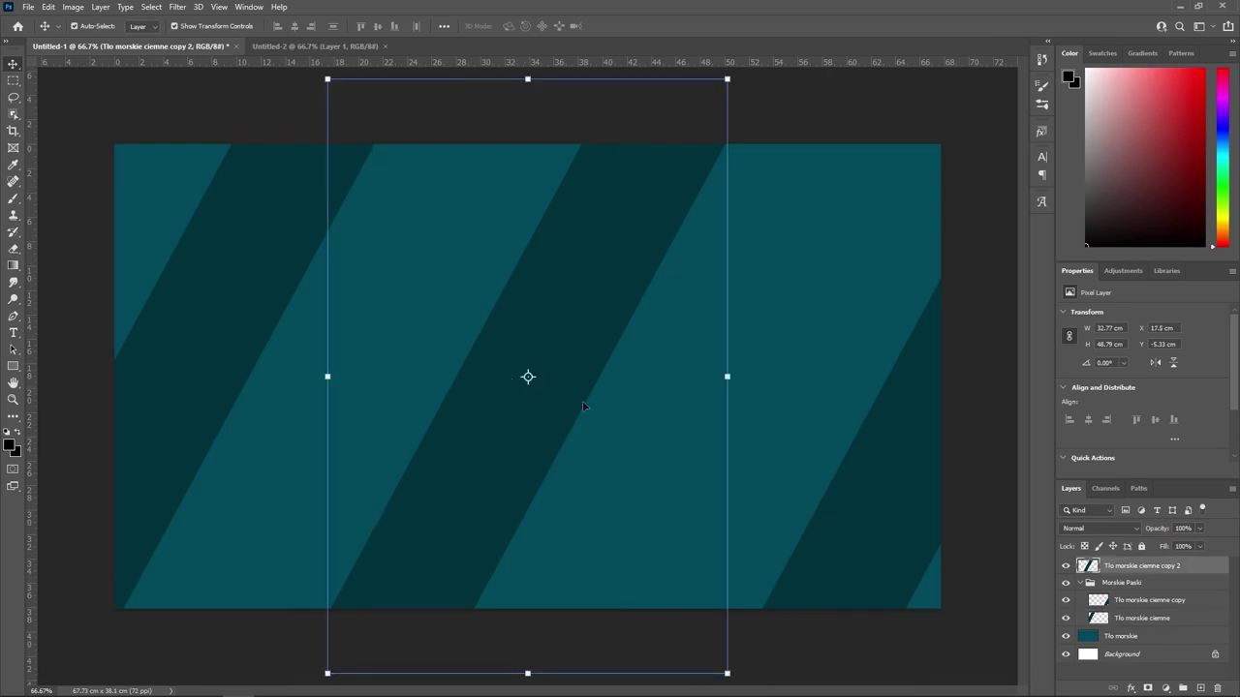
left_click(908, 508)
left_click(528, 377)
left_click(263, 307)
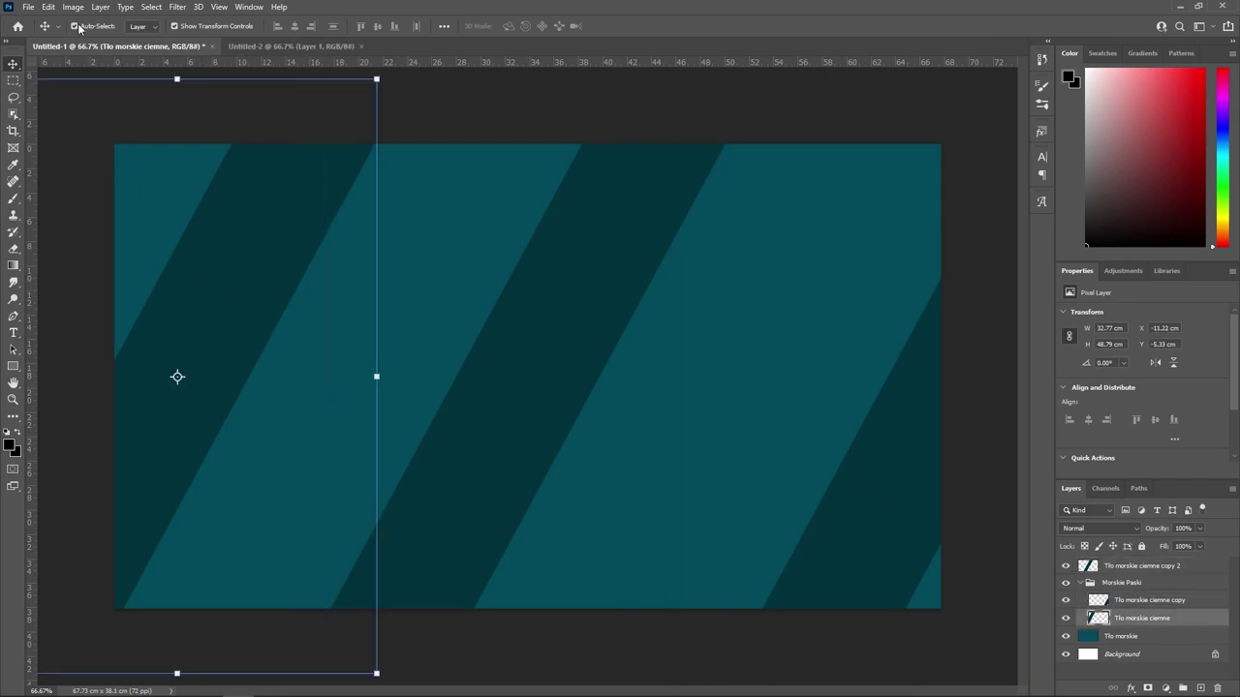
Set Auto-Select to Group and drag the Morskie Paski group slightly left.
left_click(140, 26)
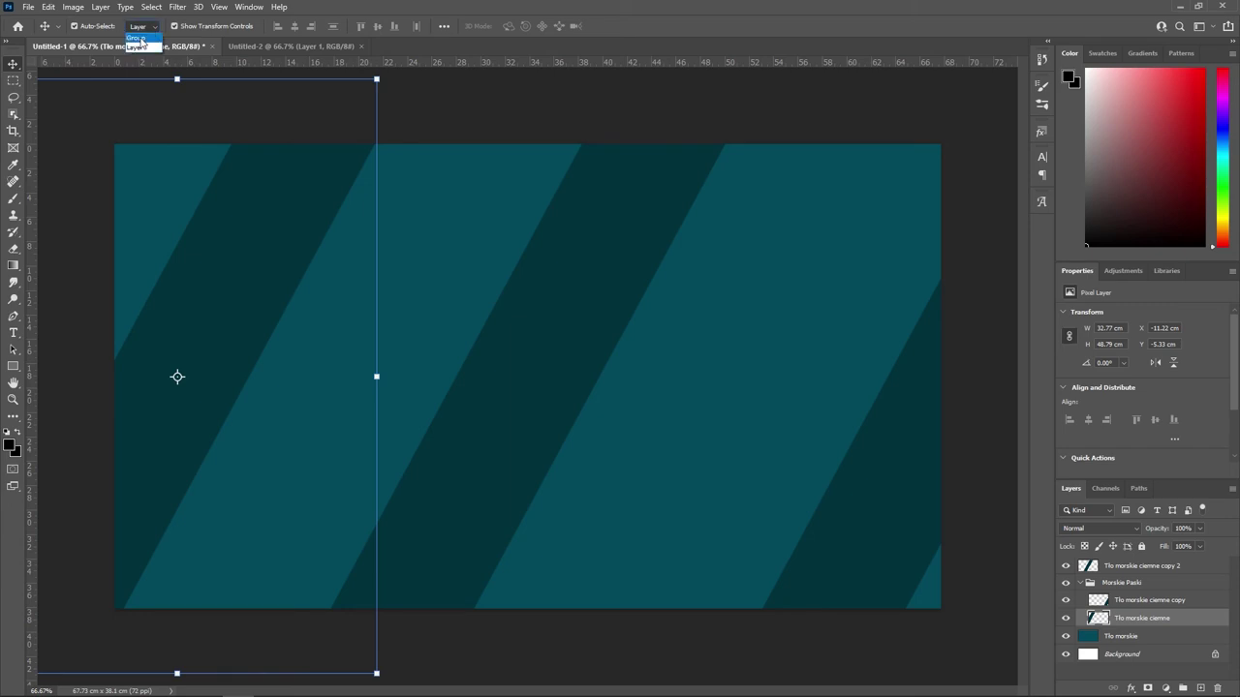
left_click(142, 43)
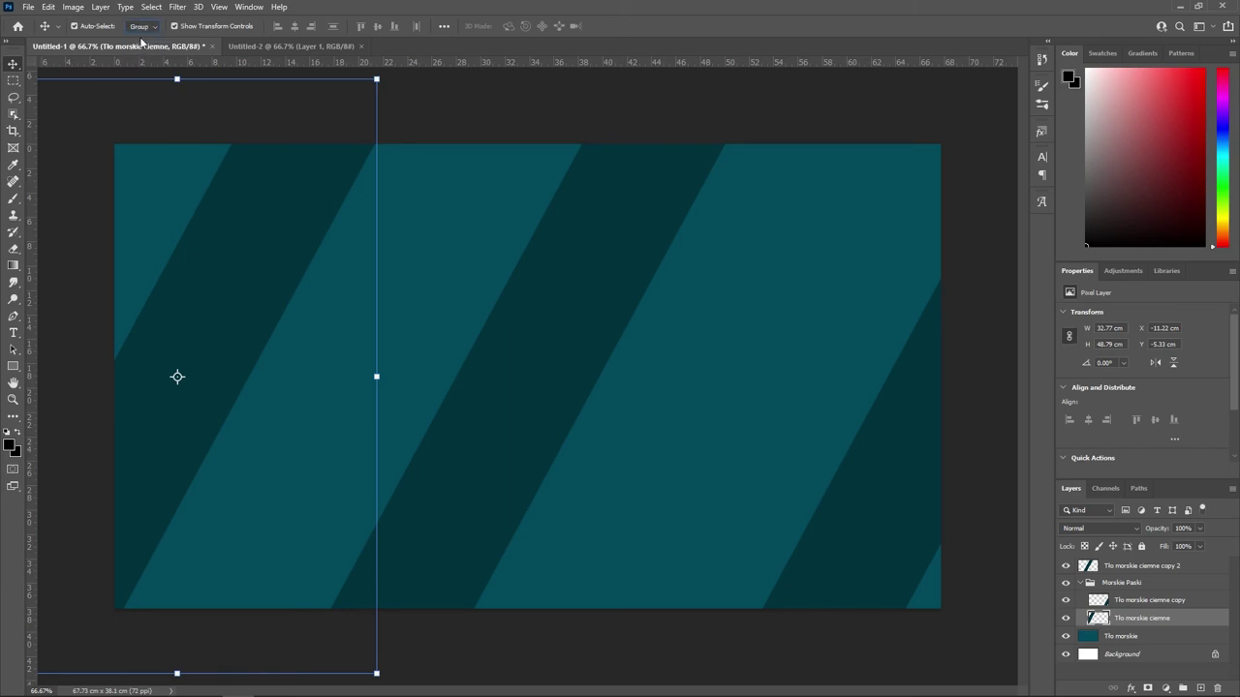
left_click(885, 491)
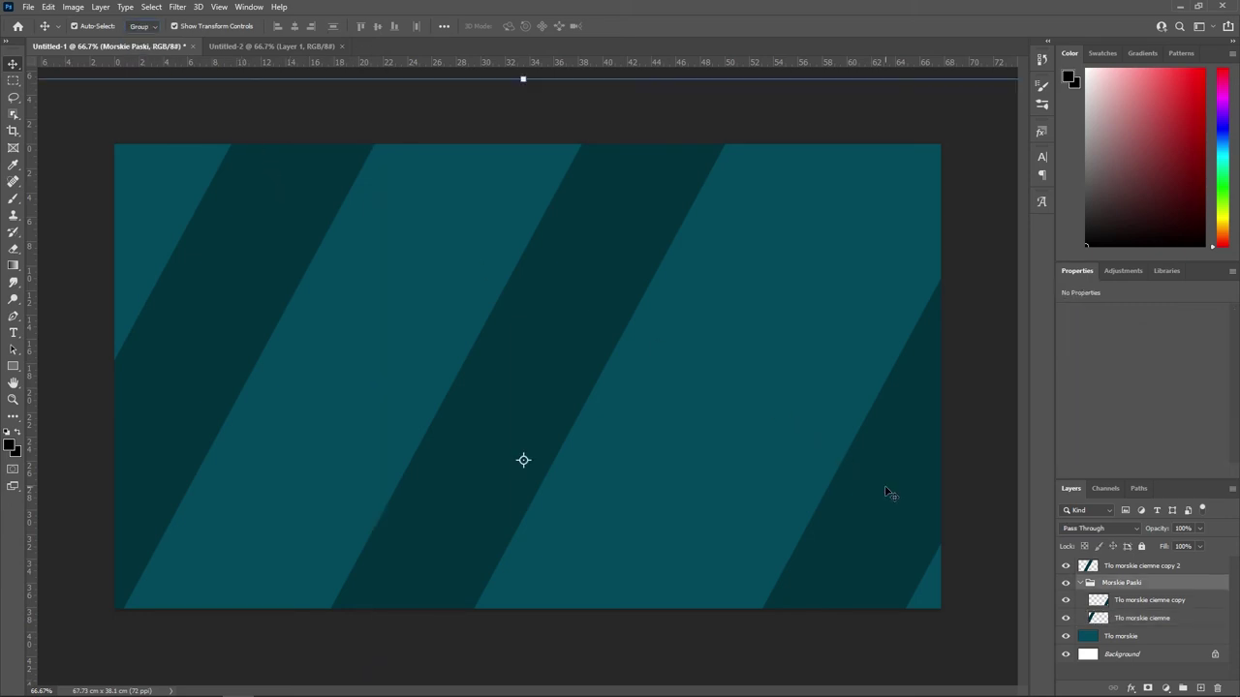
mouse_move(241, 295)
left_mouse_down()
mouse_move(384, 390)
mouse_move(47, 243)
mouse_move(332, 285)
mouse_move(233, 188)
mouse_move(193, 270)
mouse_move(230, 299)
mouse_move(251, 273)
mouse_move(84, 382)
mouse_move(236, 371)
mouse_move(235, 412)
mouse_move(211, 397)
mouse_move(250, 284)
mouse_move(263, 282)
left_mouse_up()
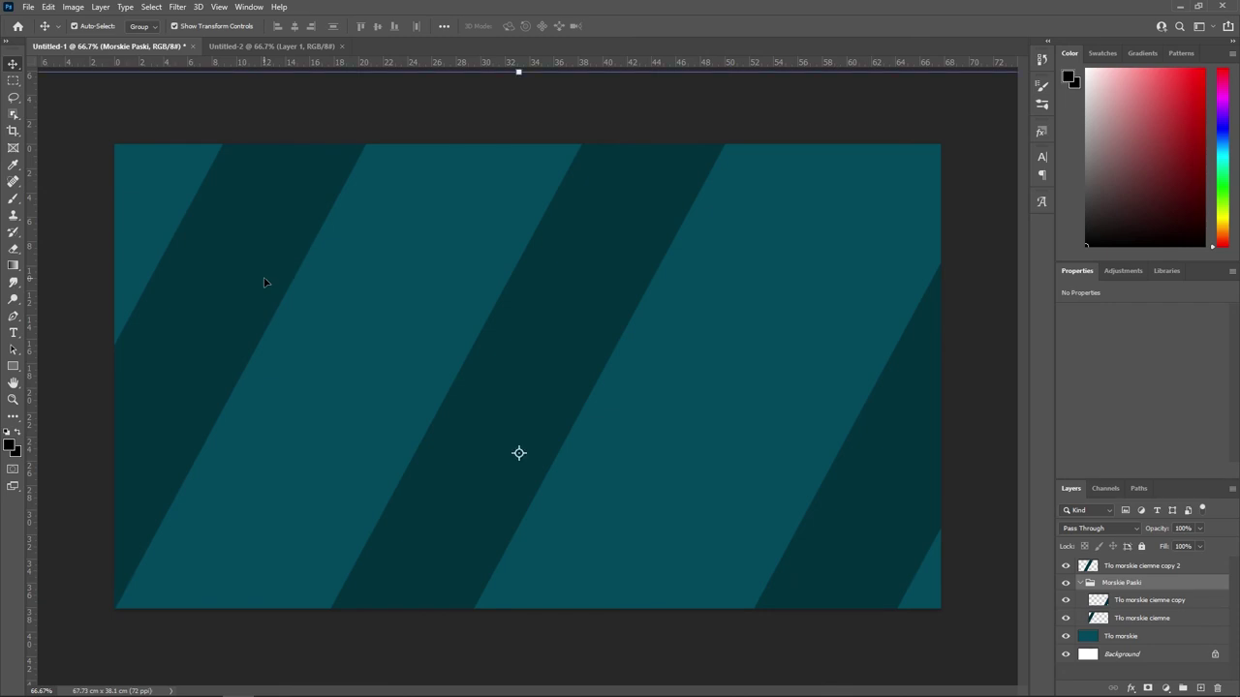
Switch Auto-Select back to Layer and ungroup the Morskie Paski group.
left_click(150, 26)
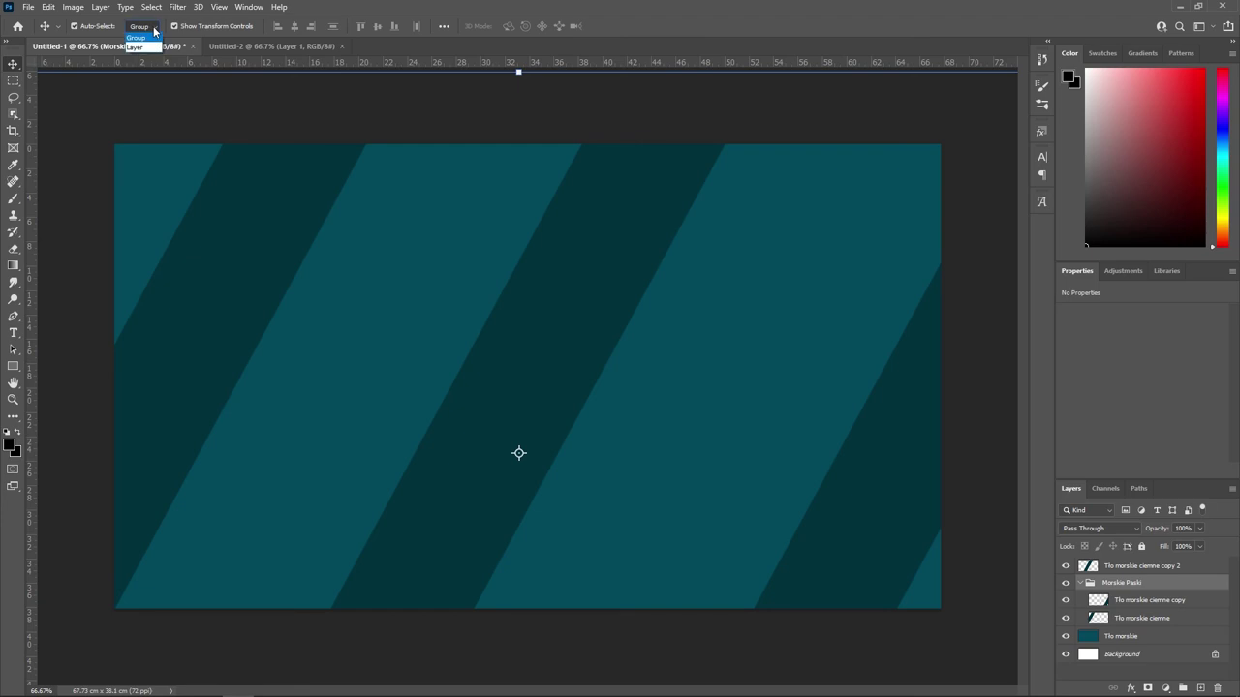
left_click(146, 49)
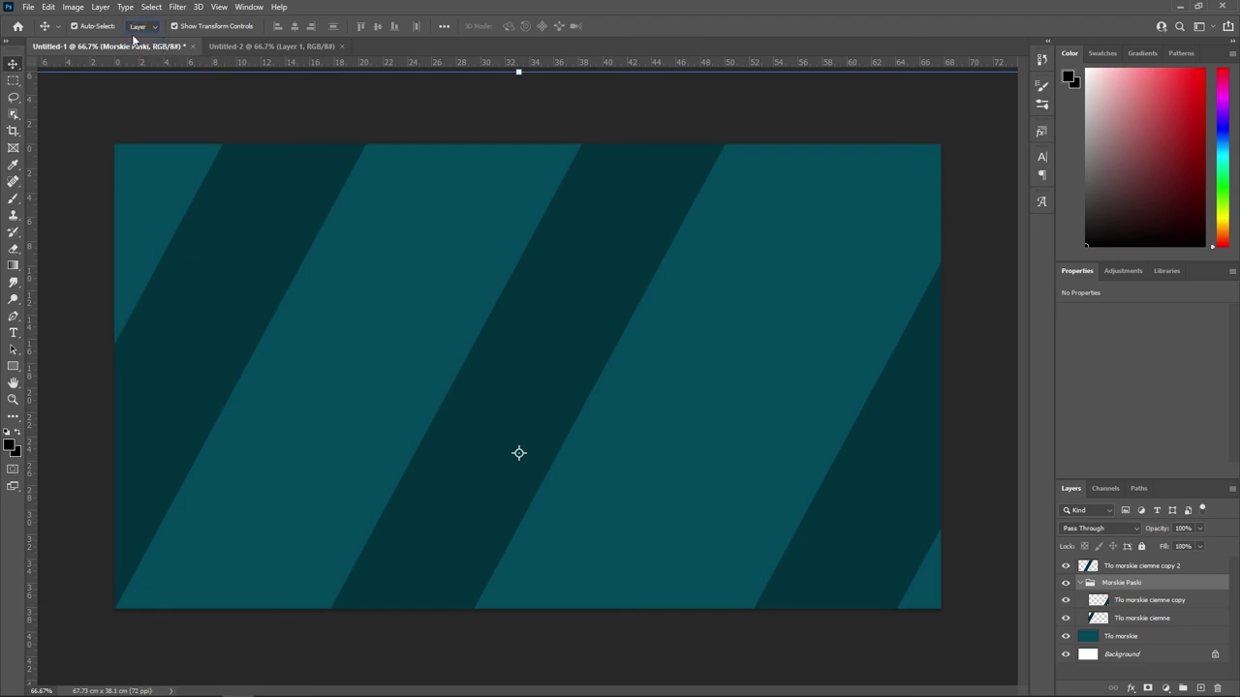
left_click(74, 26)
right_click(1121, 585)
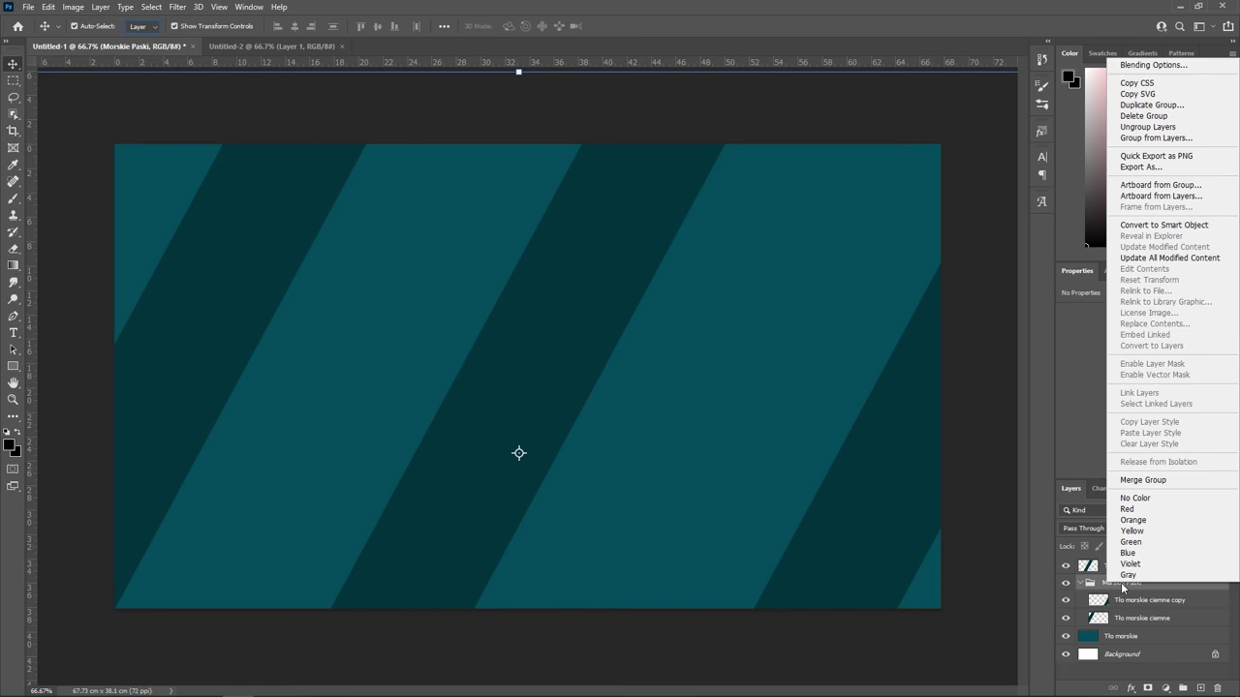
left_click(1127, 131)
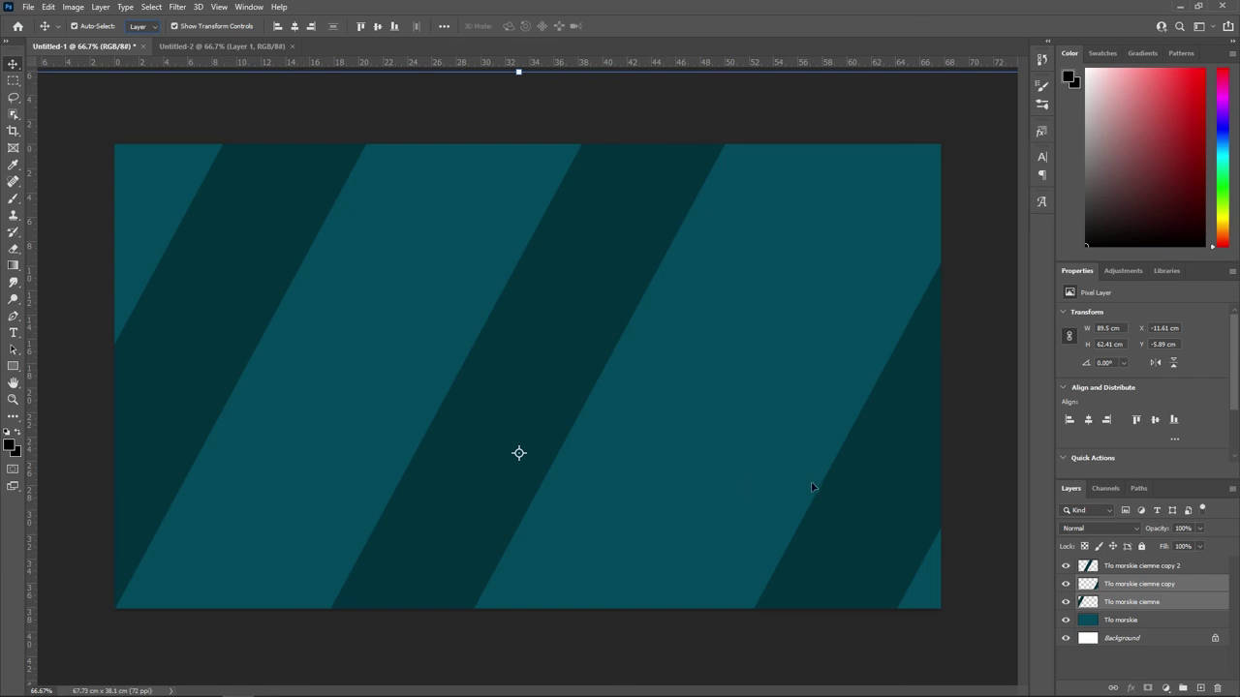
right_click(1138, 587)
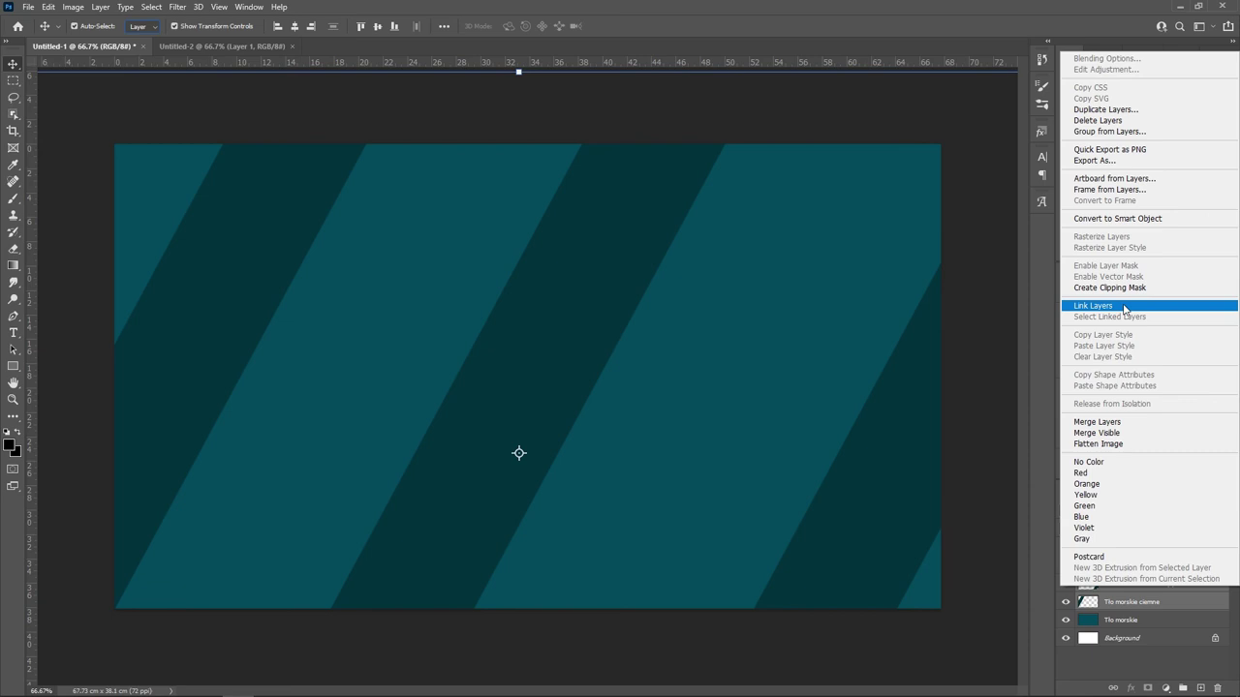
left_click(1123, 308)
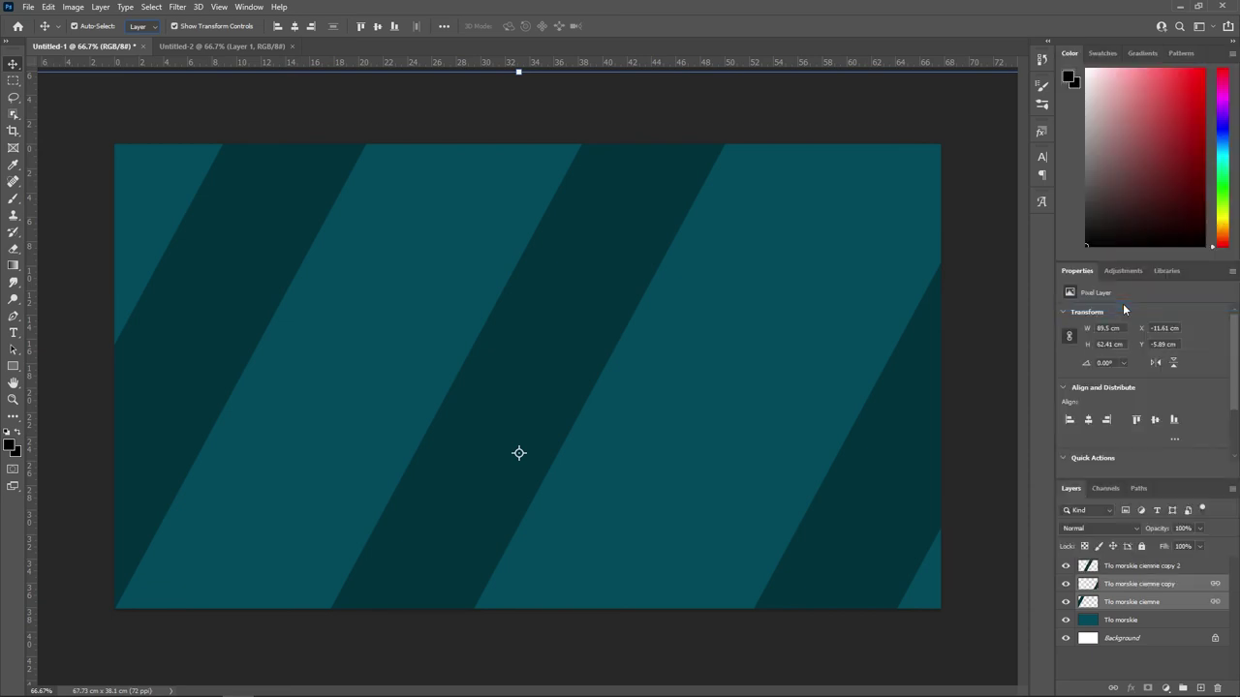
right_click(1186, 586)
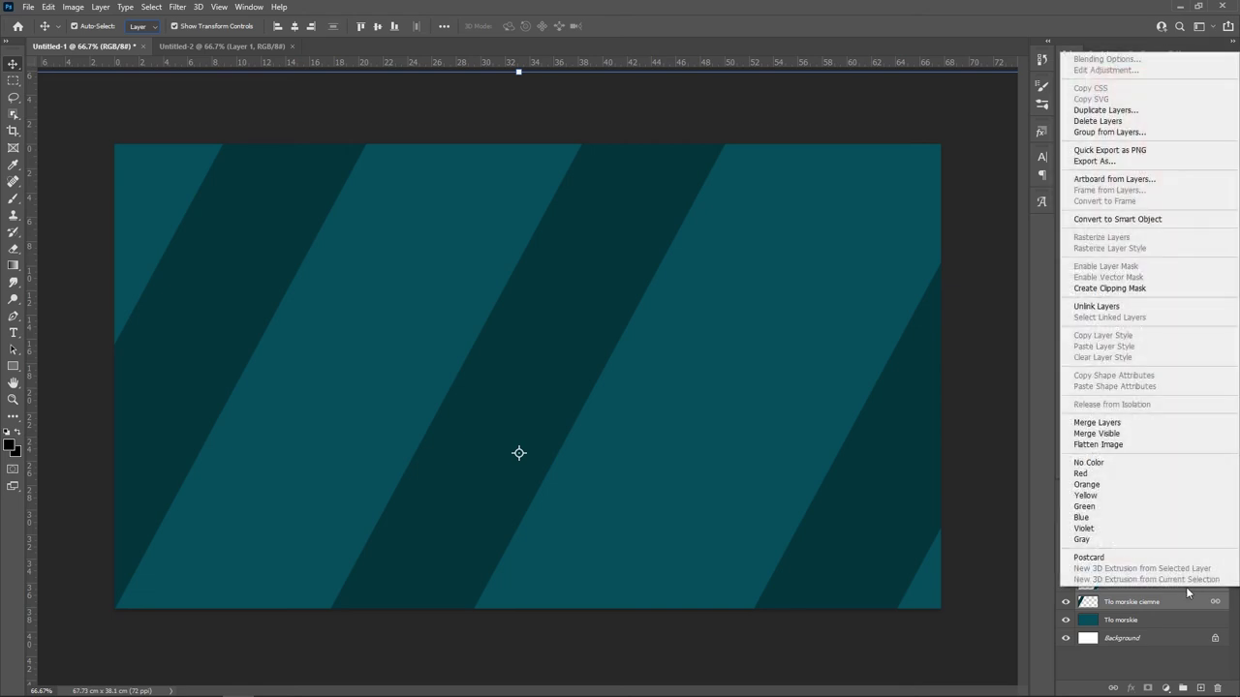
left_click(1097, 307)
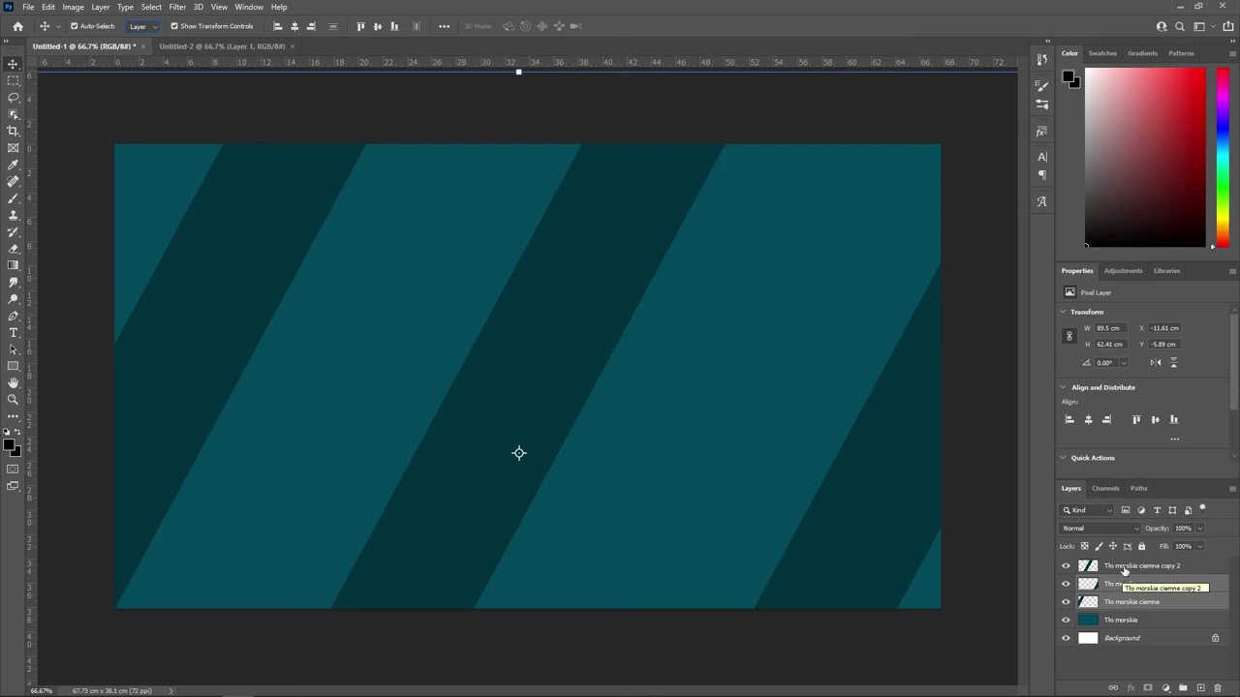
Move the copy 2 stripe leftward and select all three stripe layers.
left_click(1123, 569)
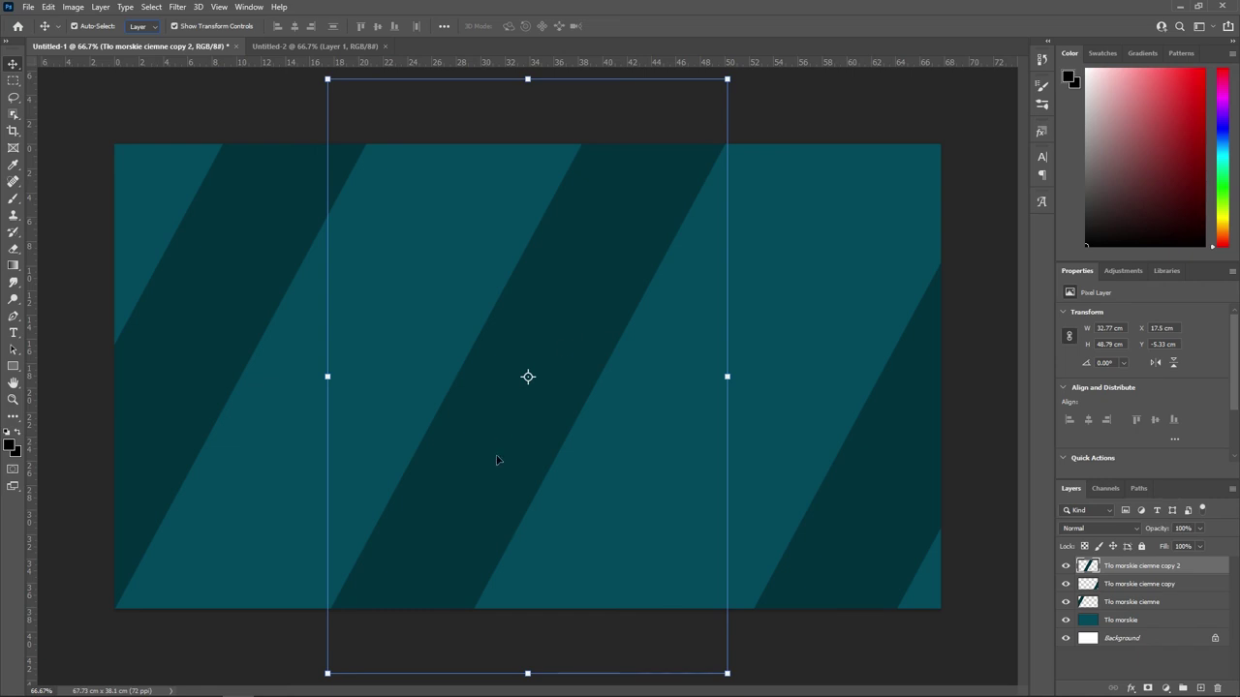
mouse_move(499, 461)
left_mouse_down()
mouse_move(323, 447)
mouse_move(320, 461)
left_mouse_up()
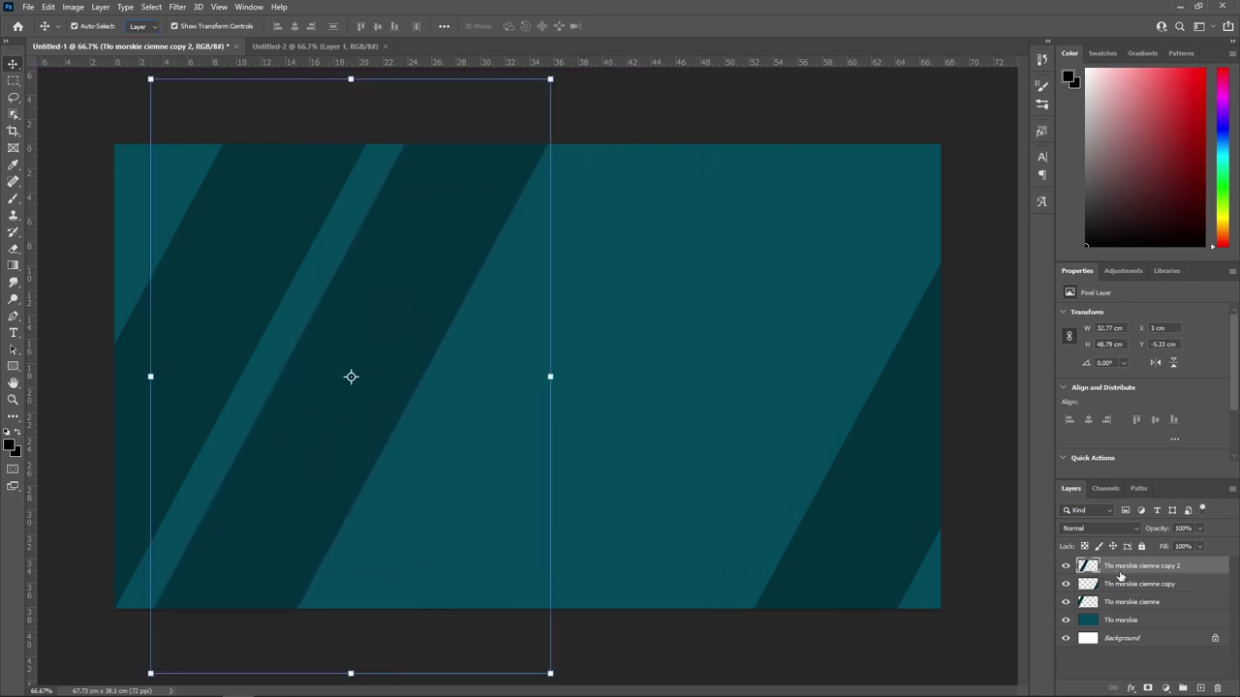
left_click(1133, 603)
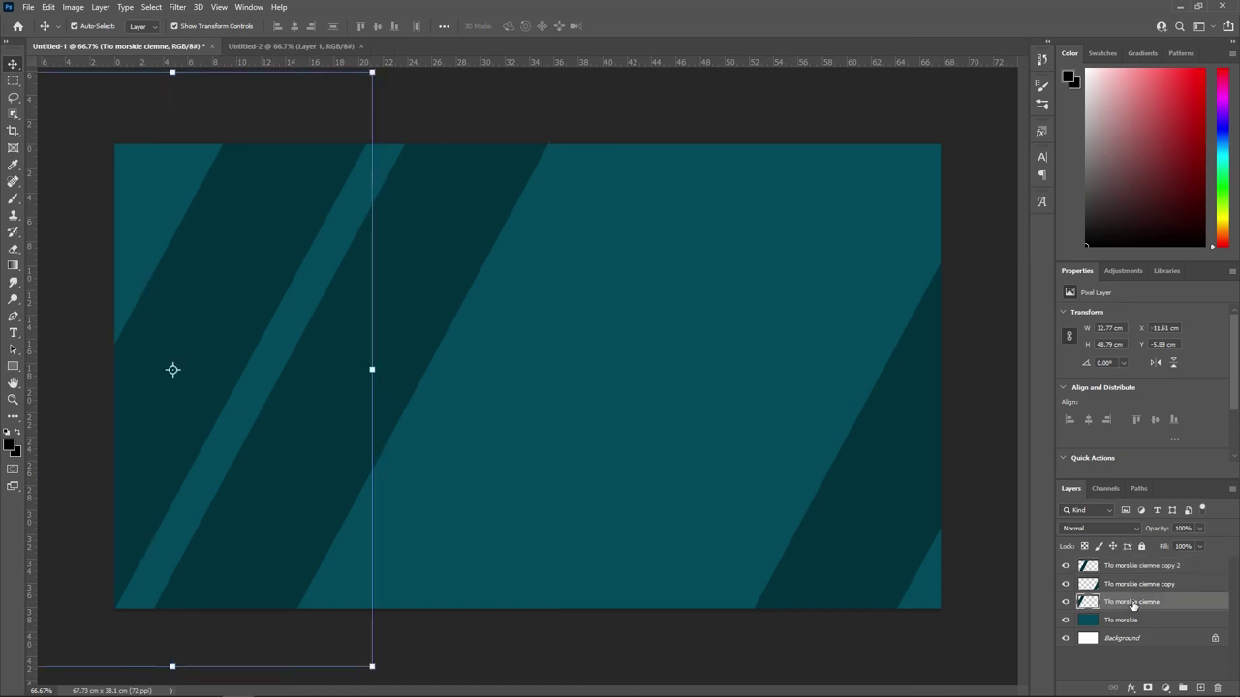
left_click(1131, 569, "ctrl")
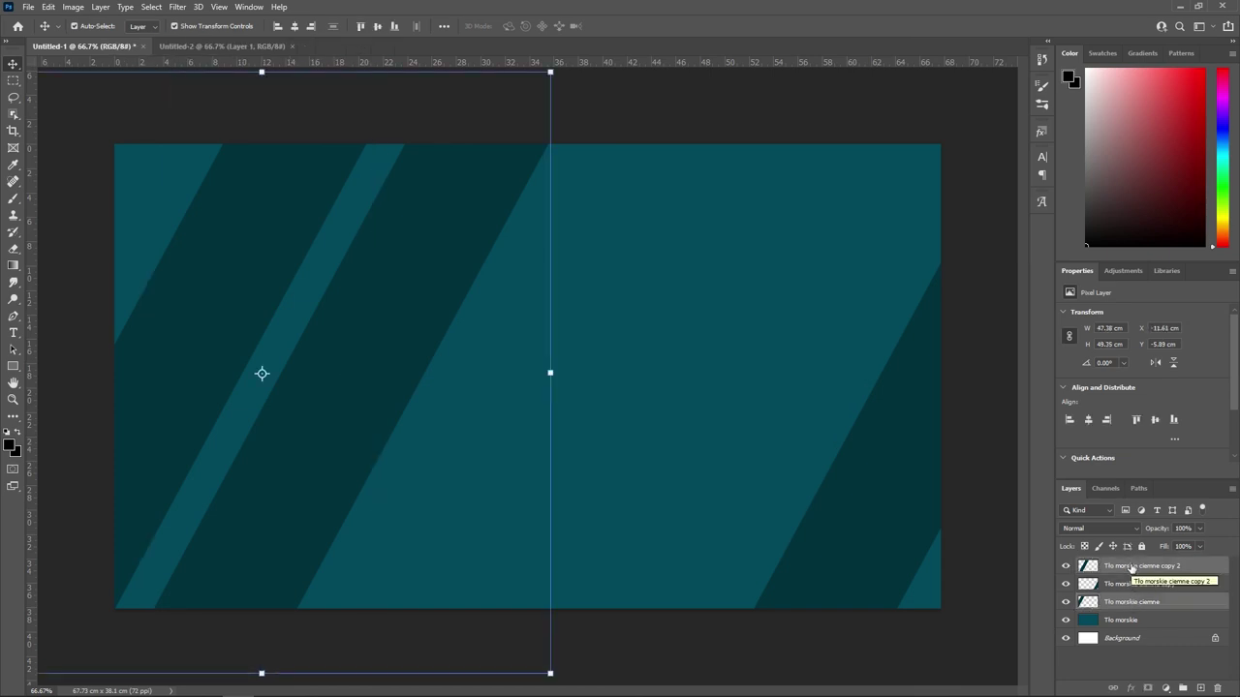
left_click(1131, 586)
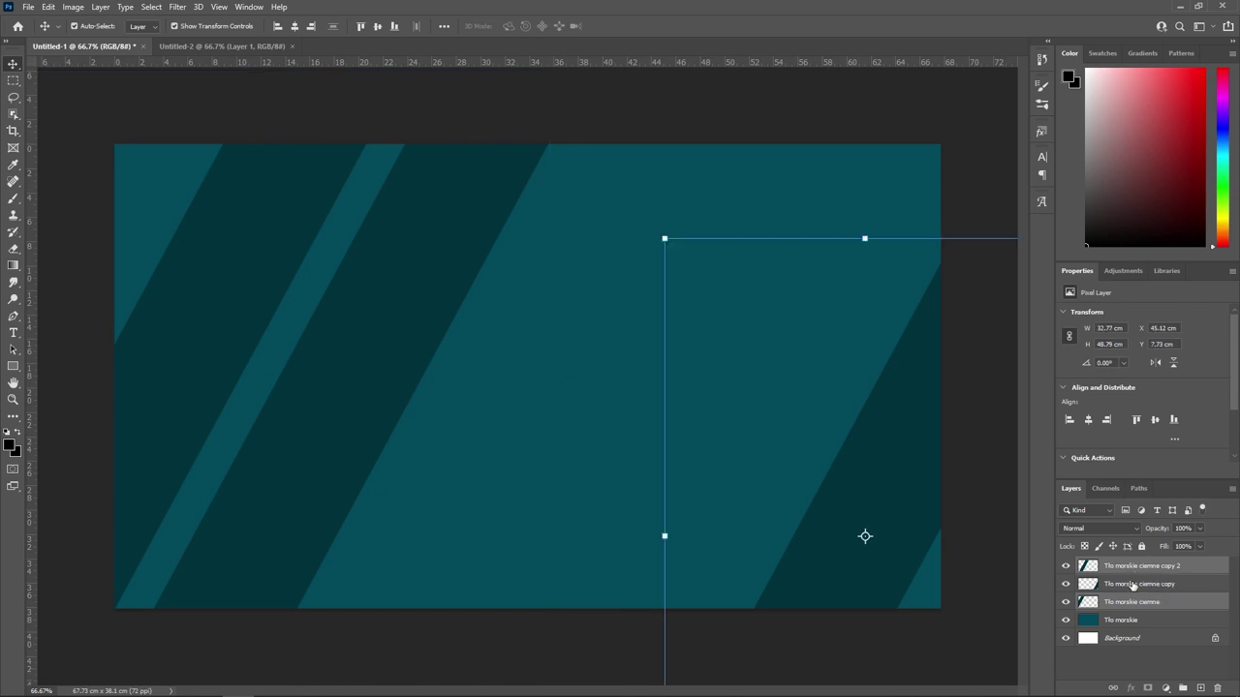
left_click(1133, 569)
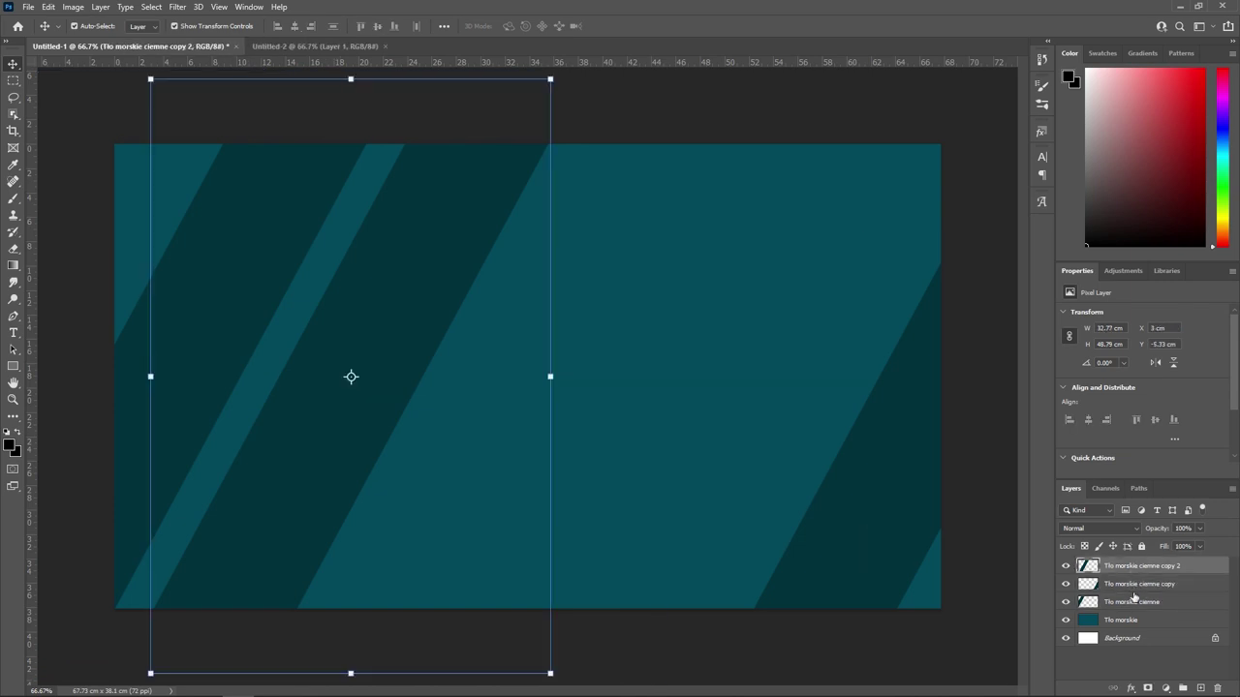
left_click(1133, 601)
left_click(1134, 571, "shift")
Merge the three stripe layers and name the result 'Tlo paski'.
right_click(1133, 573)
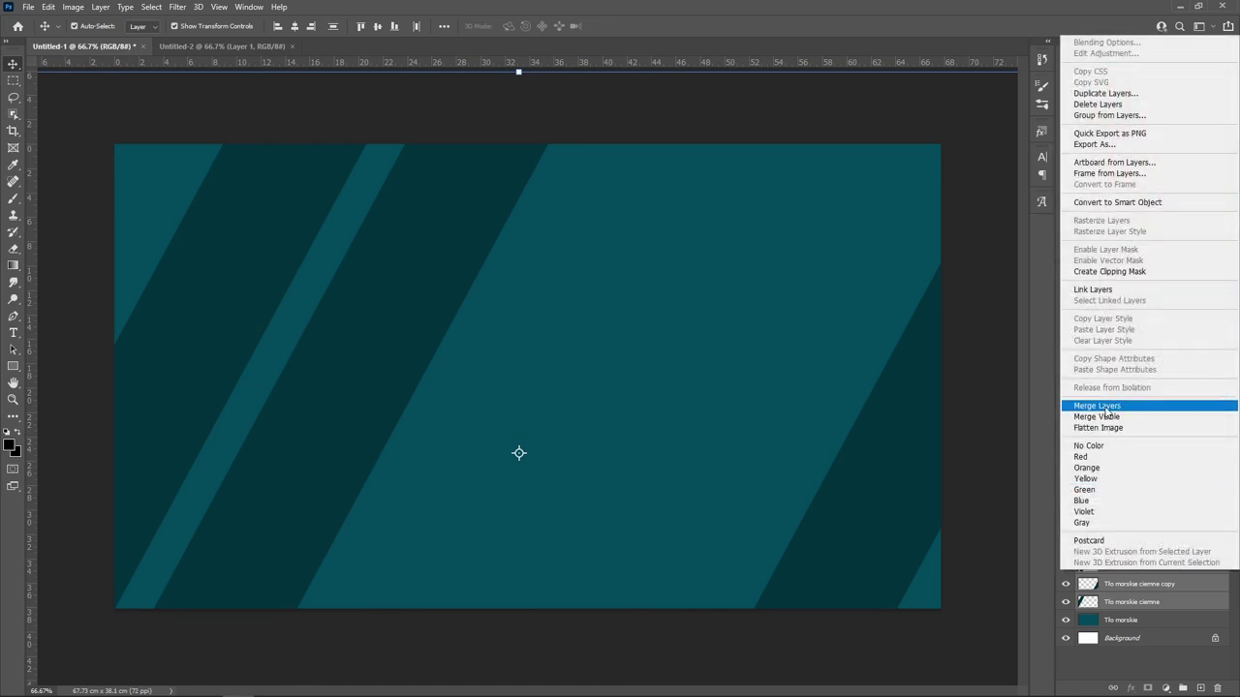
left_click(1106, 407)
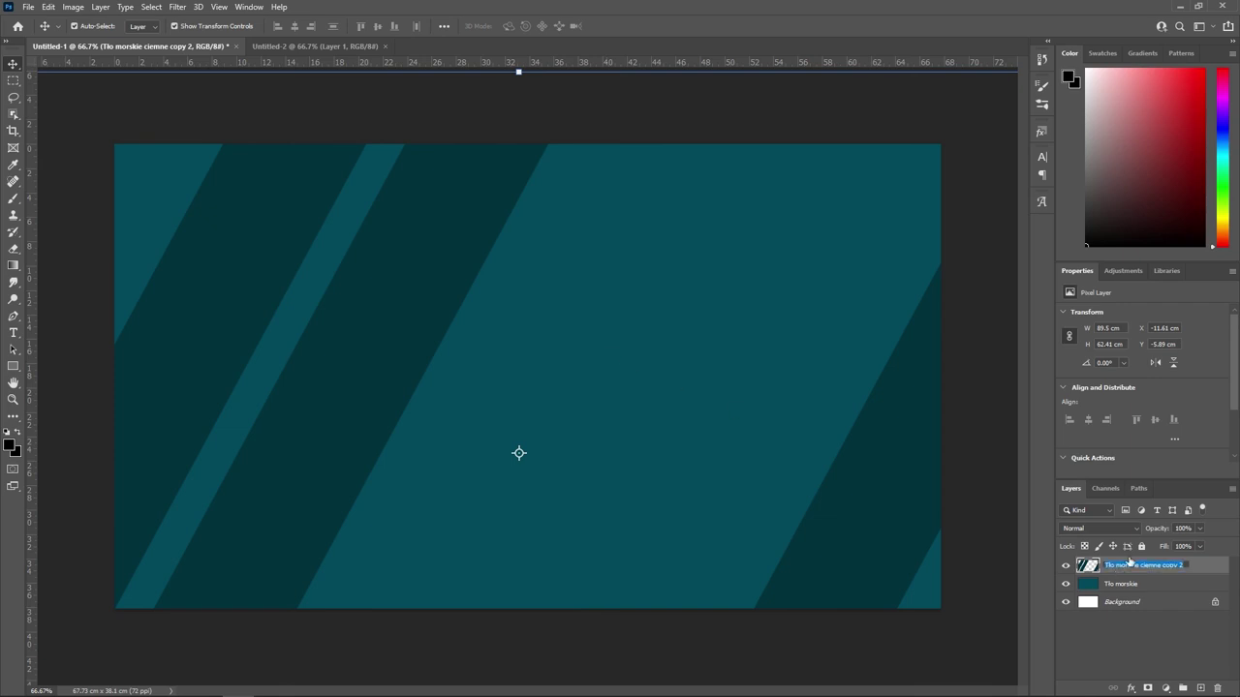
type("Tlo pa")
key("Return")
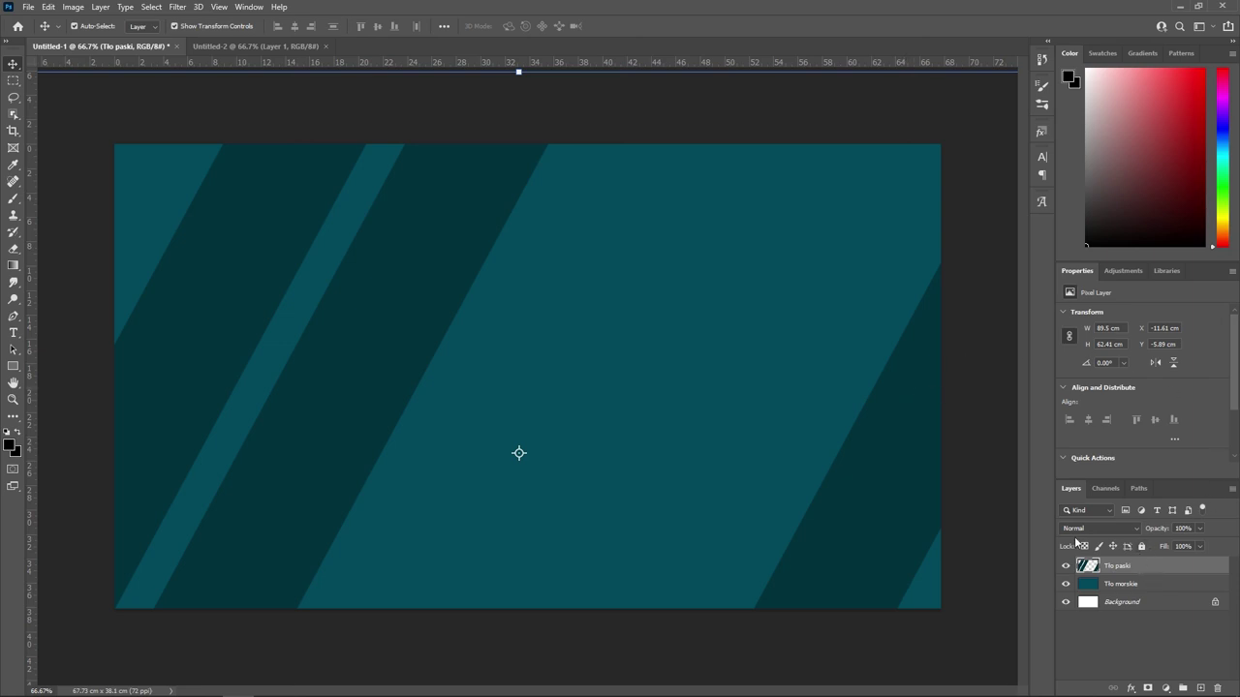
Label the Tlo paski layer Blue and apply Lock All to it.
right_click(1130, 570)
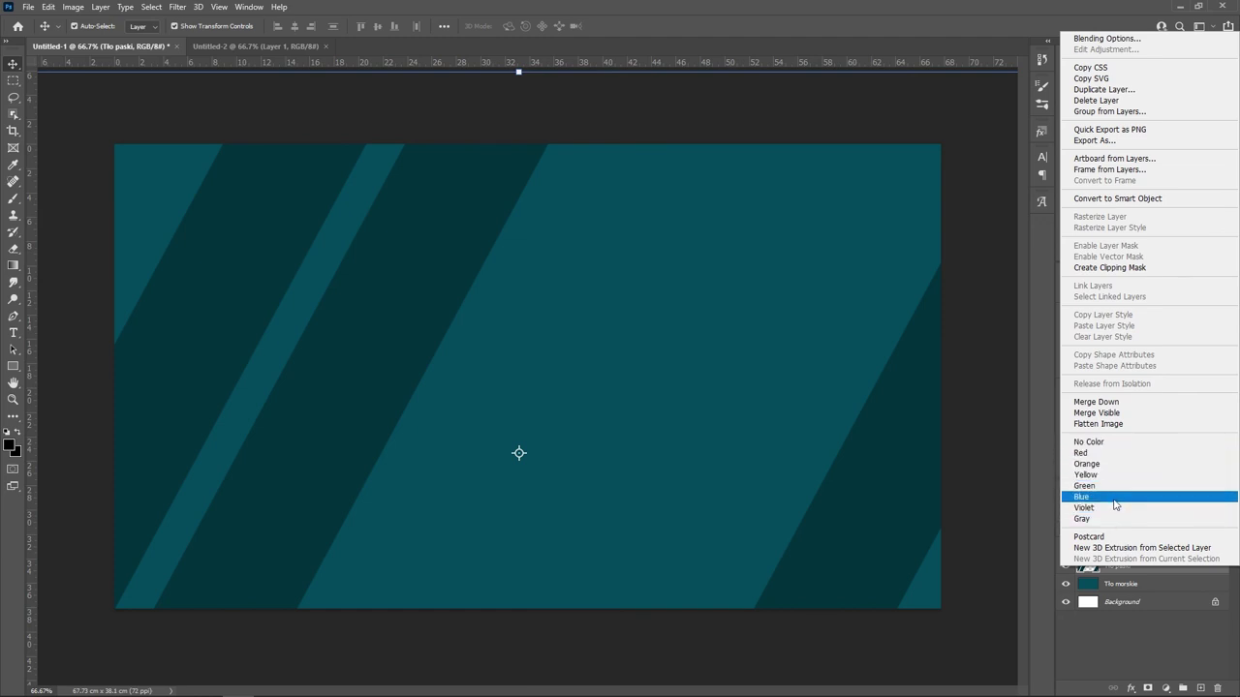
left_click(1113, 497)
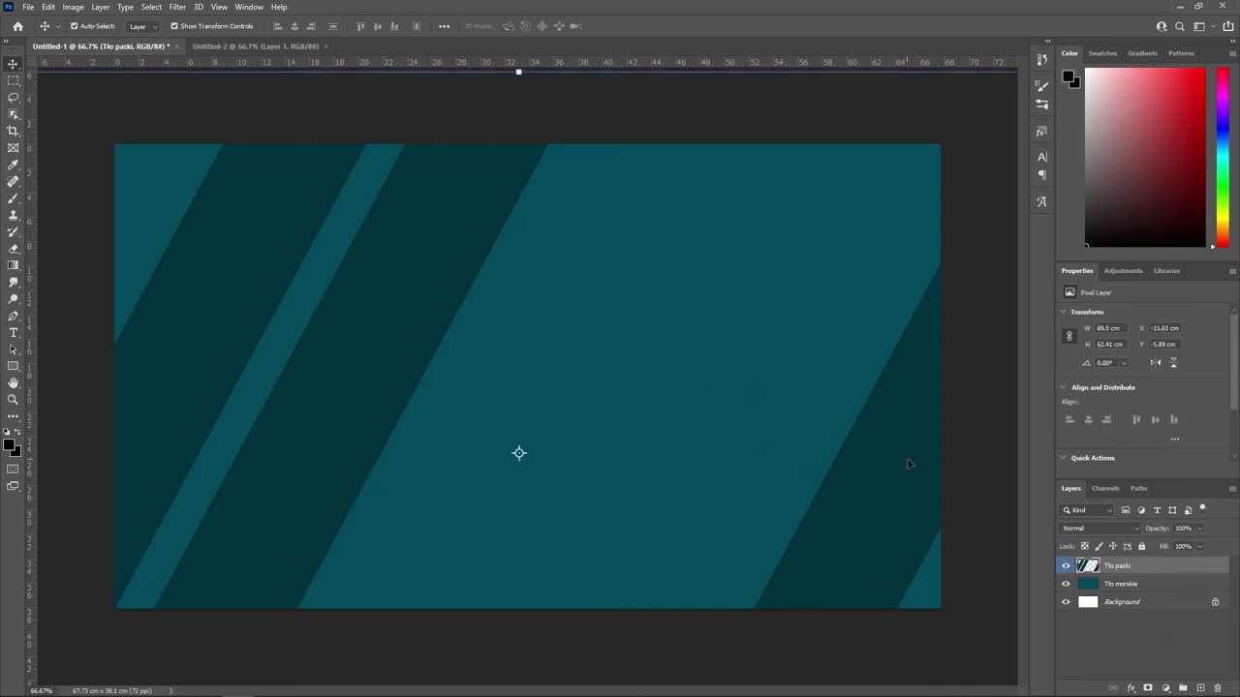
left_click(1142, 548)
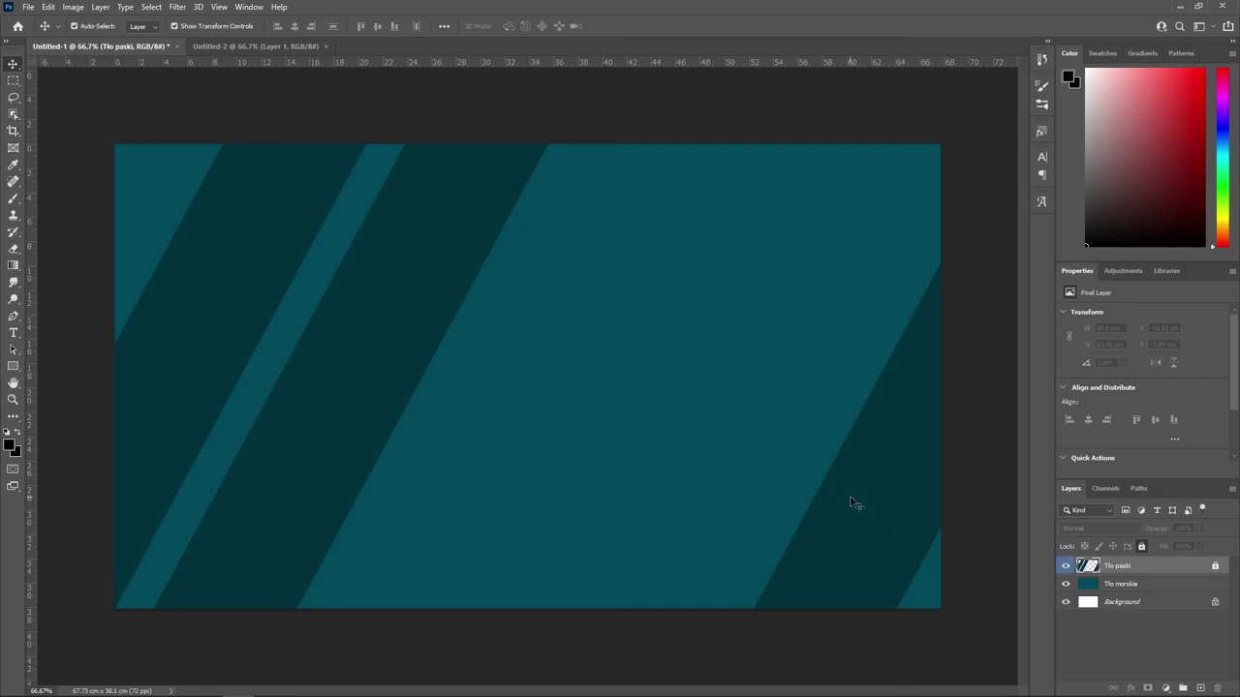
Apply a blue colour label to the teal 'Tło morskie' layer in the Layers panel.
left_click(856, 504)
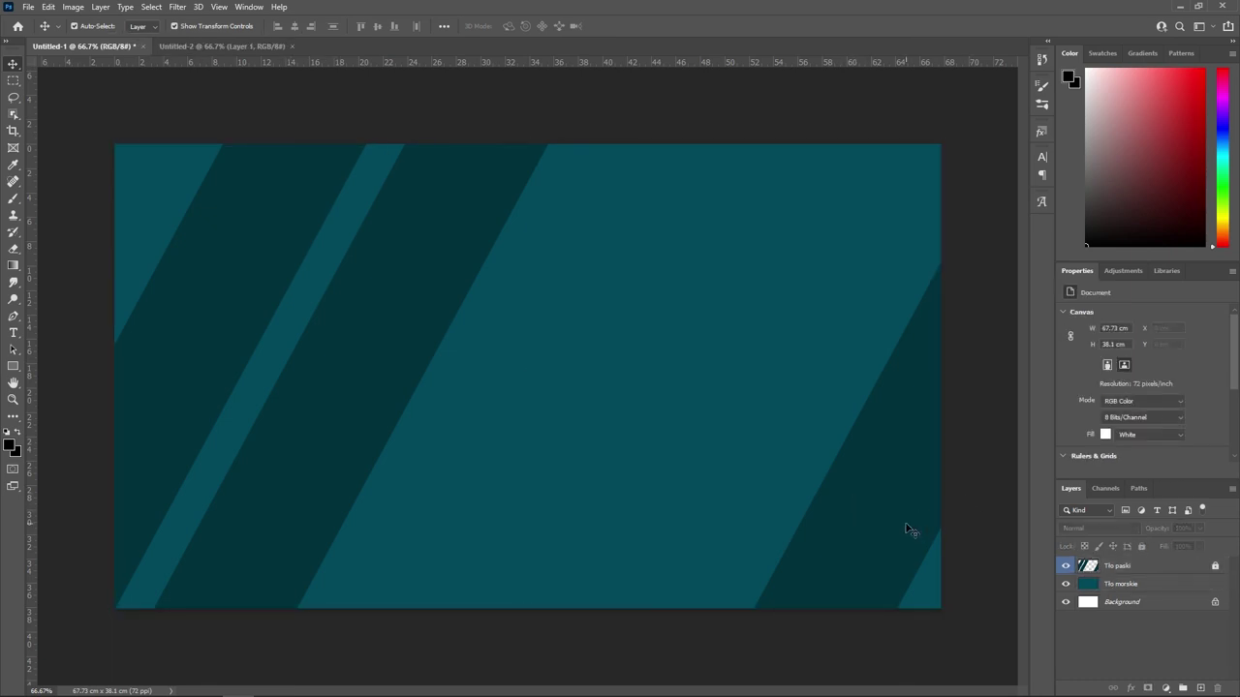
left_click(1130, 586)
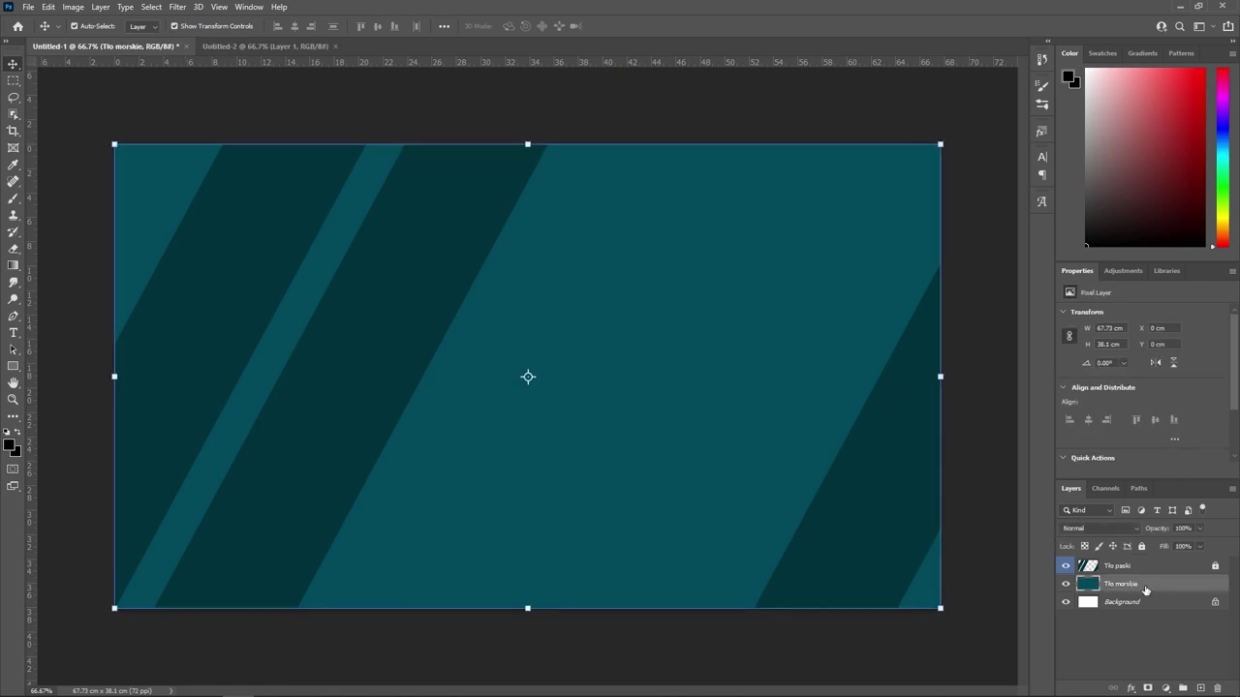
right_click(1140, 585)
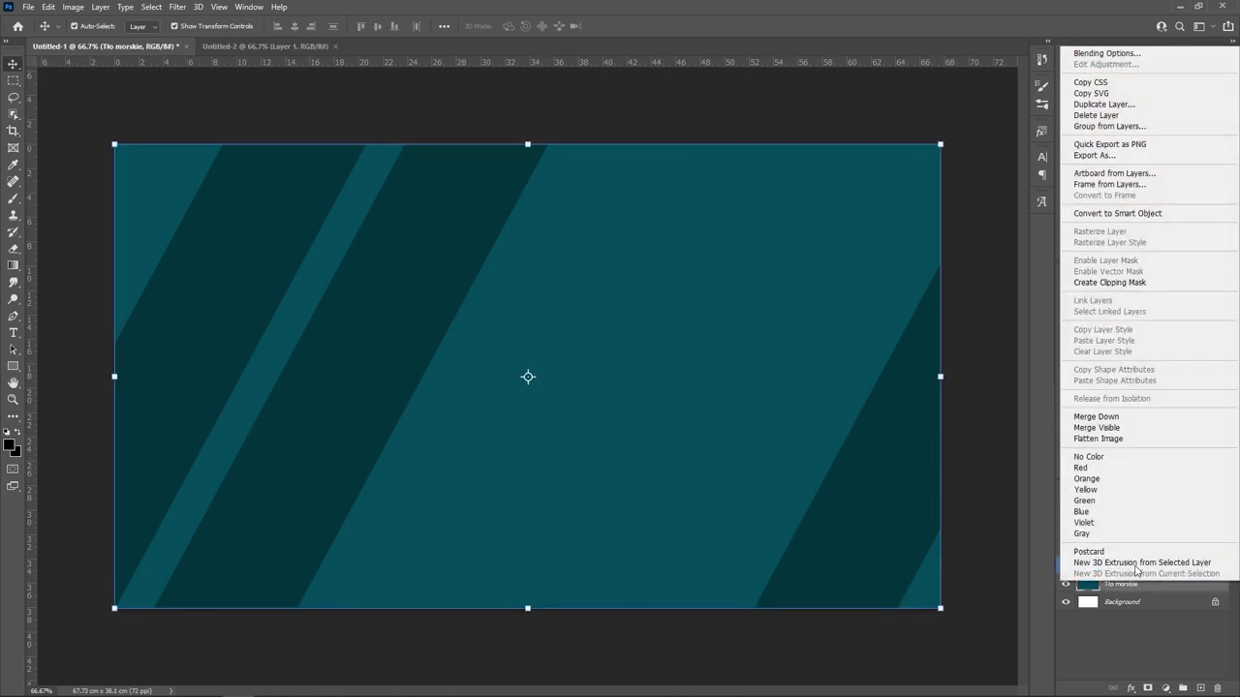
left_click(1111, 517)
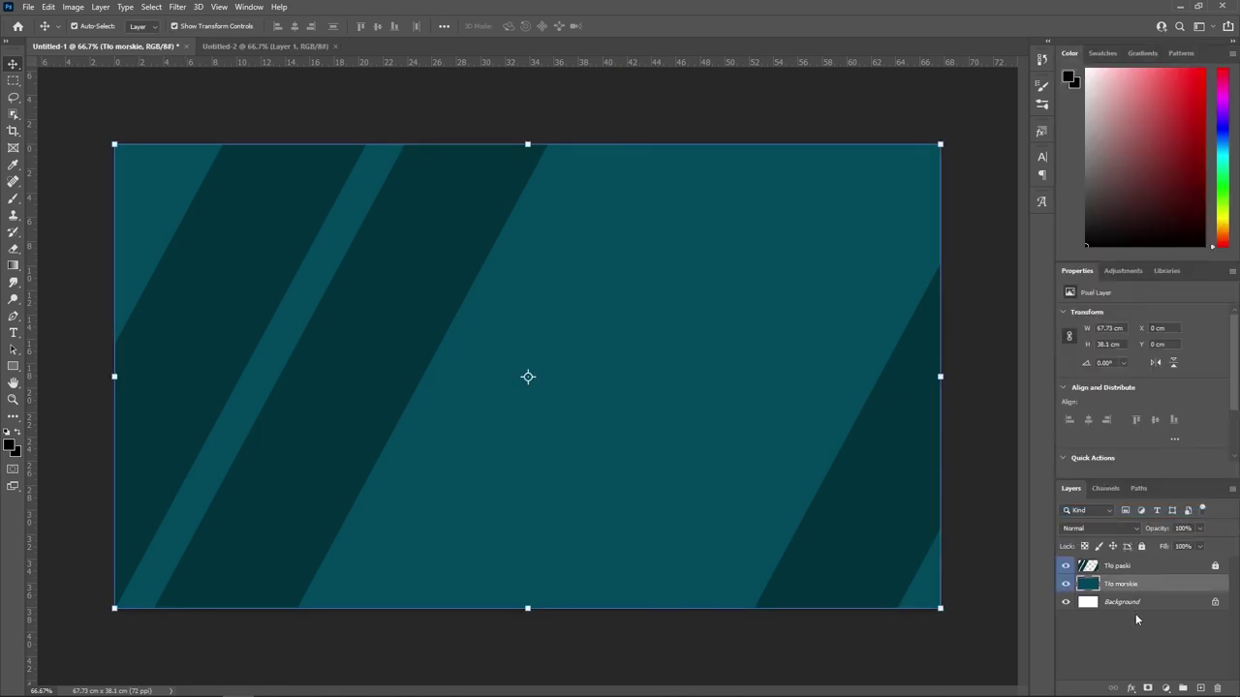
left_click(1137, 620)
left_click(1148, 583)
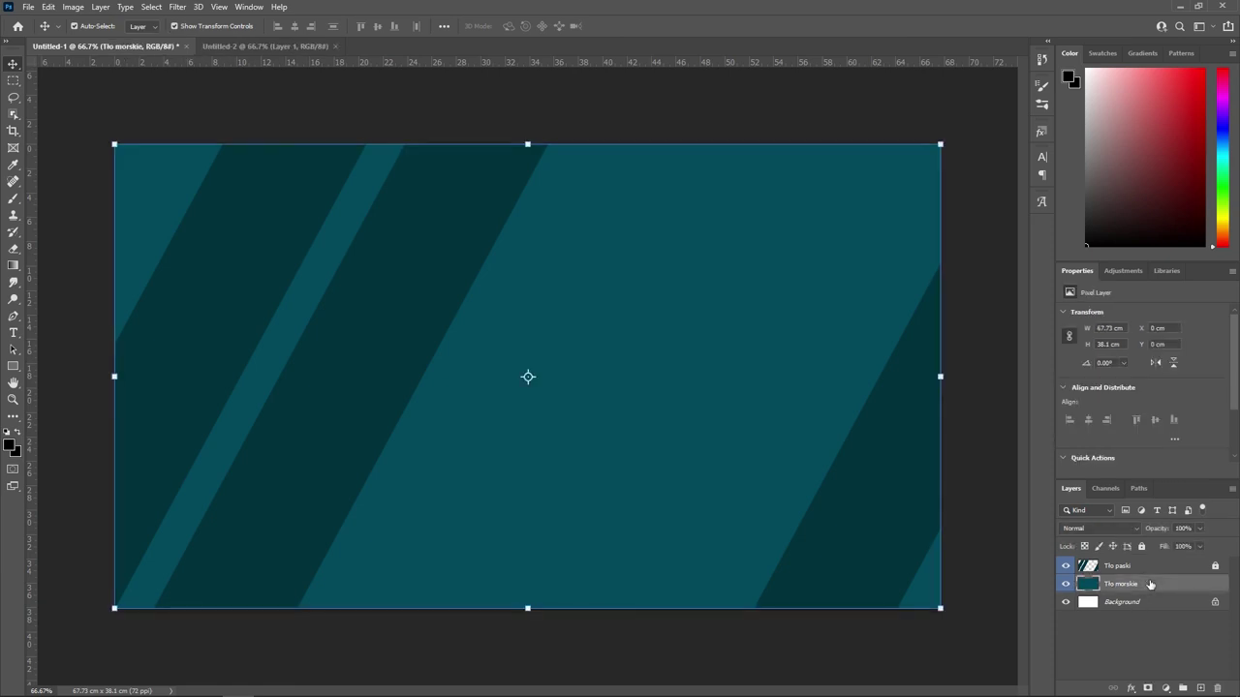